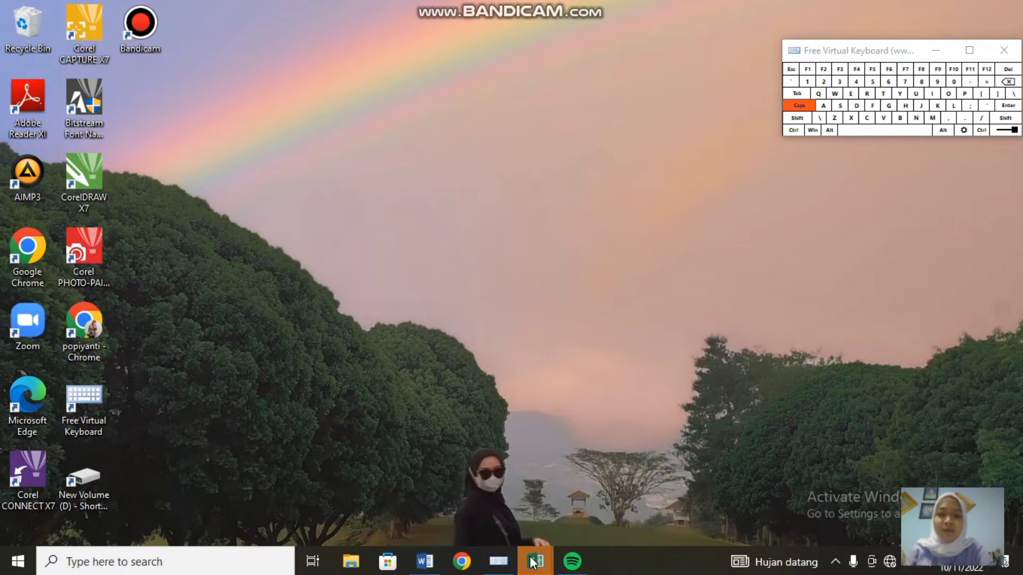
Launch Excel 2013 with a blank workbook and turn off capital-letter input
click(275, 557)
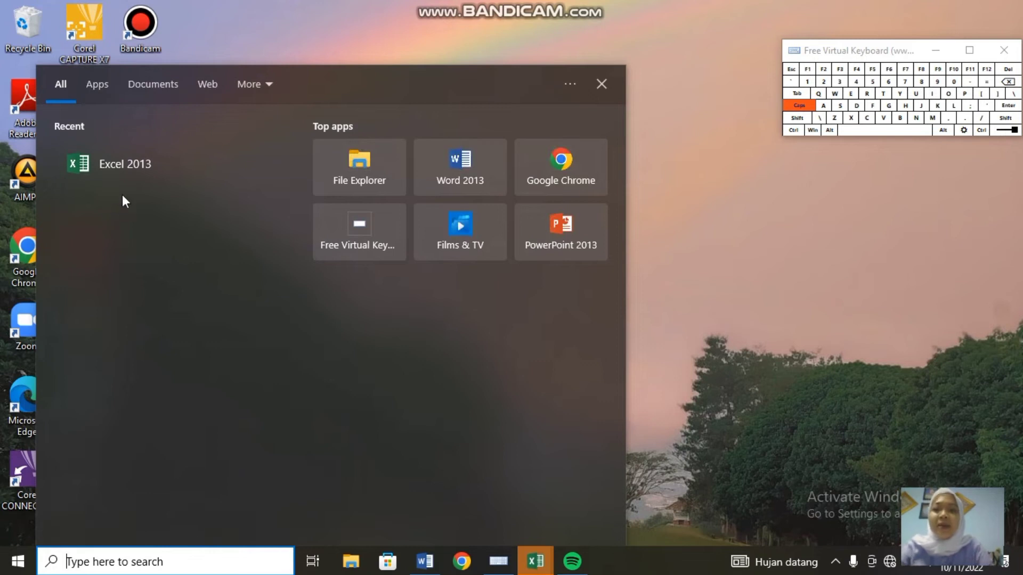
click(131, 169)
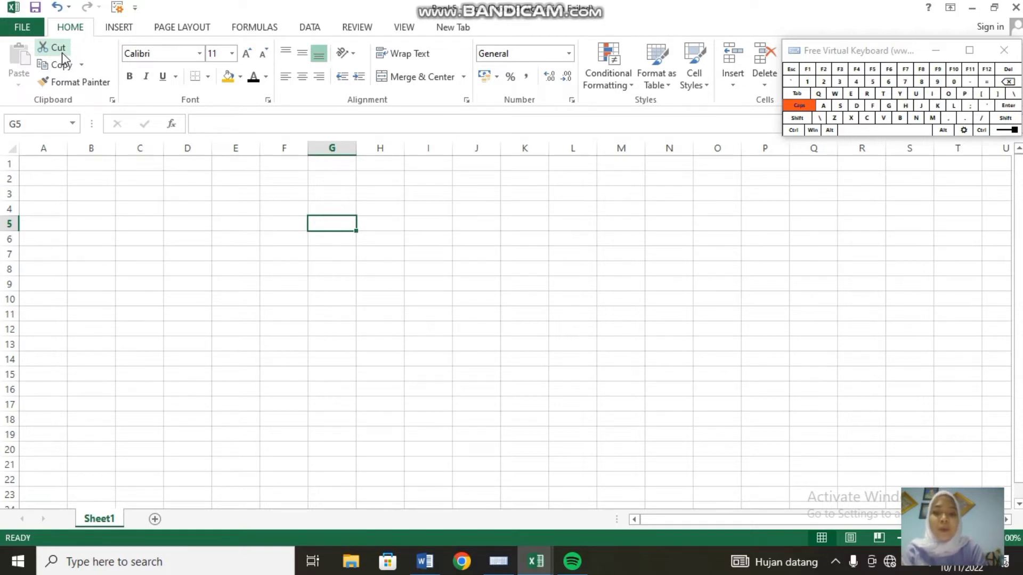
key(Caps_Lock)
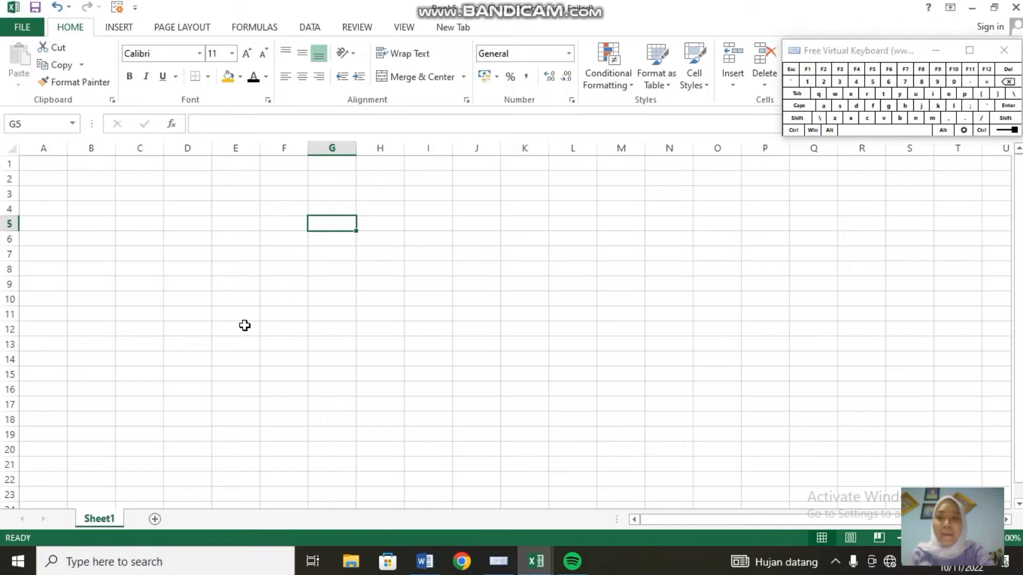
Look through the workbook's Info page and recent workbooks, try Close, and bring the Excel window back
click(26, 31)
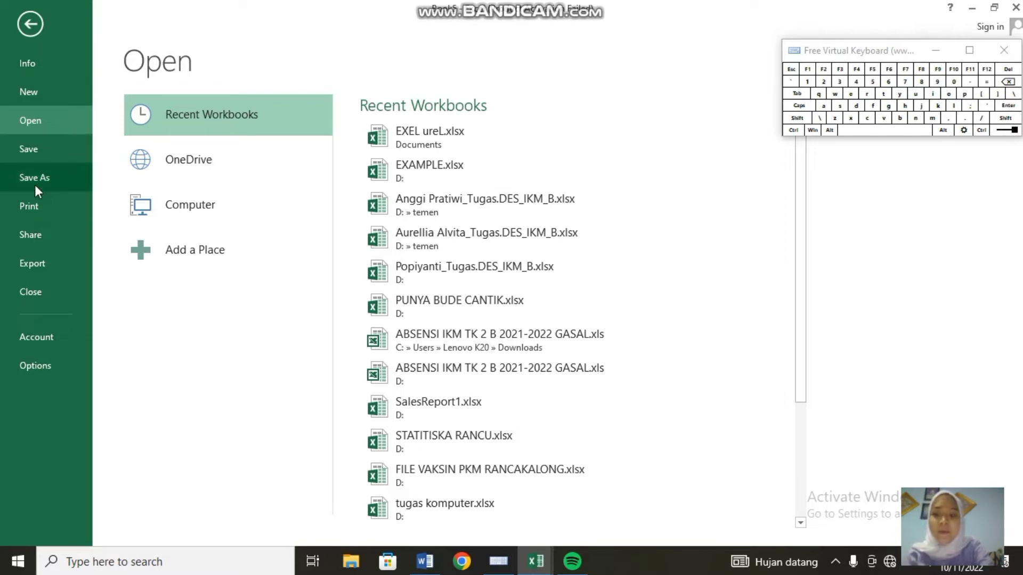
click(47, 90)
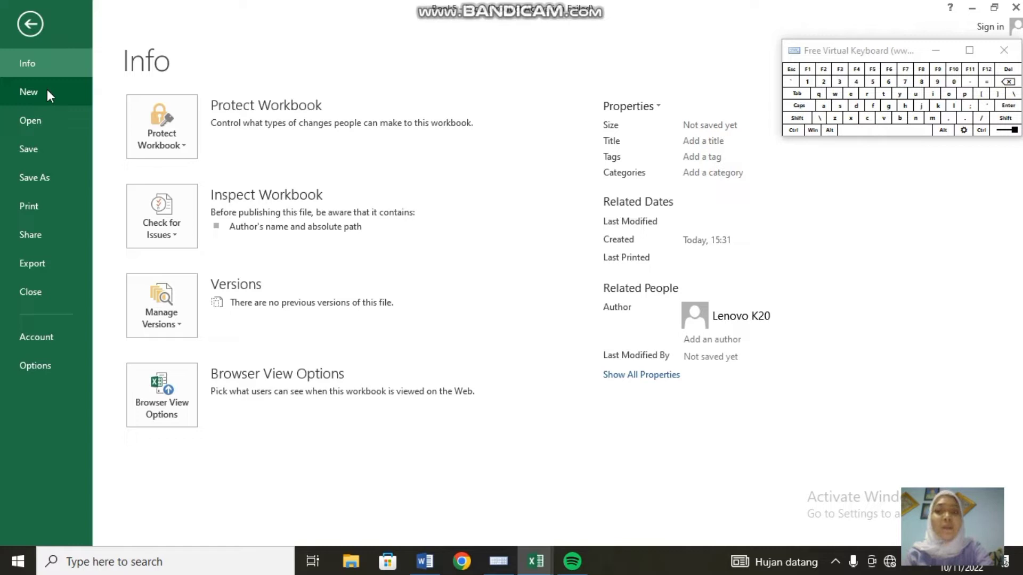
click(42, 126)
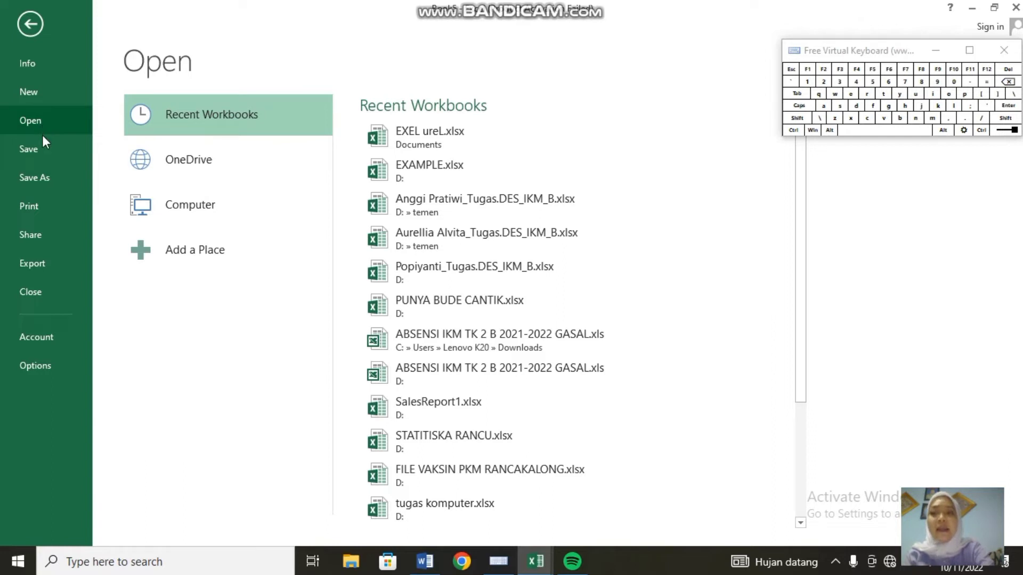
click(46, 294)
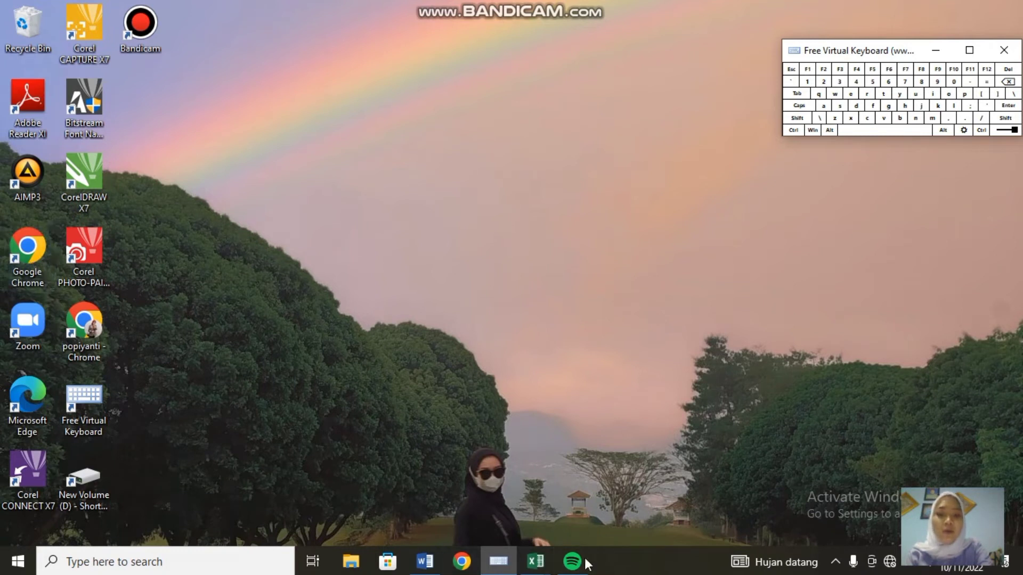
click(537, 562)
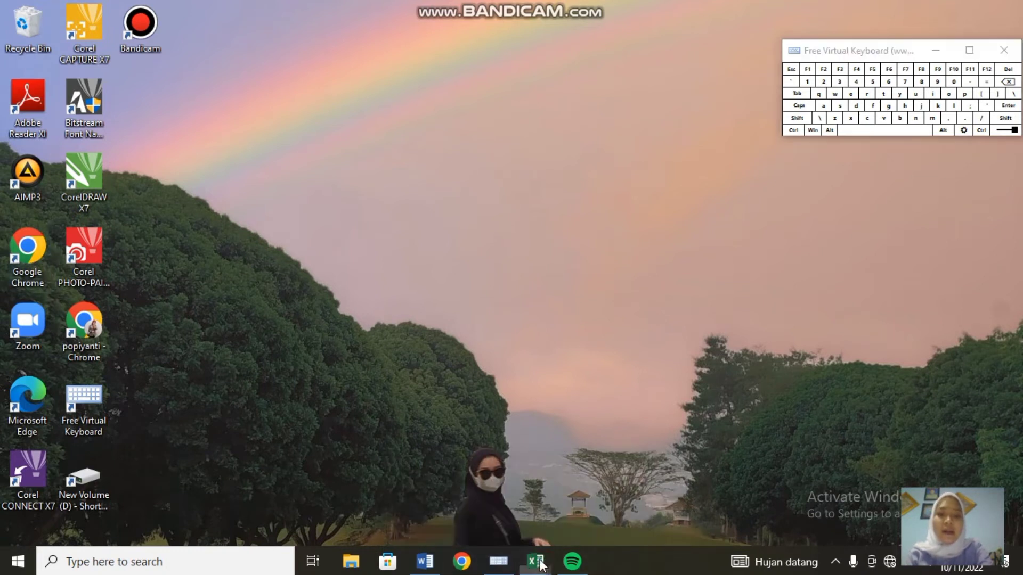
click(549, 536)
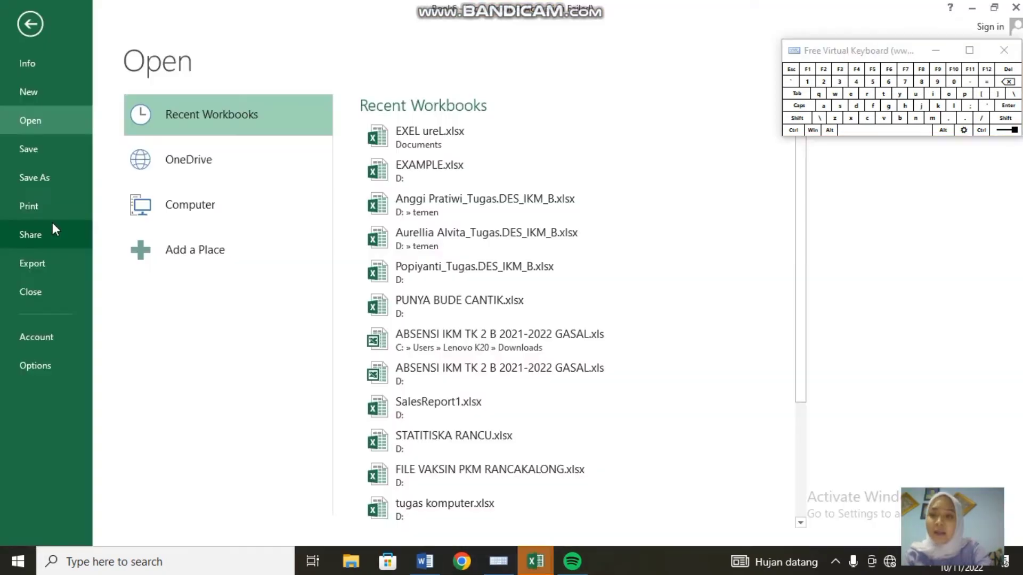
Review the Save and Save As locations for the workbook and return to the worksheet
click(56, 149)
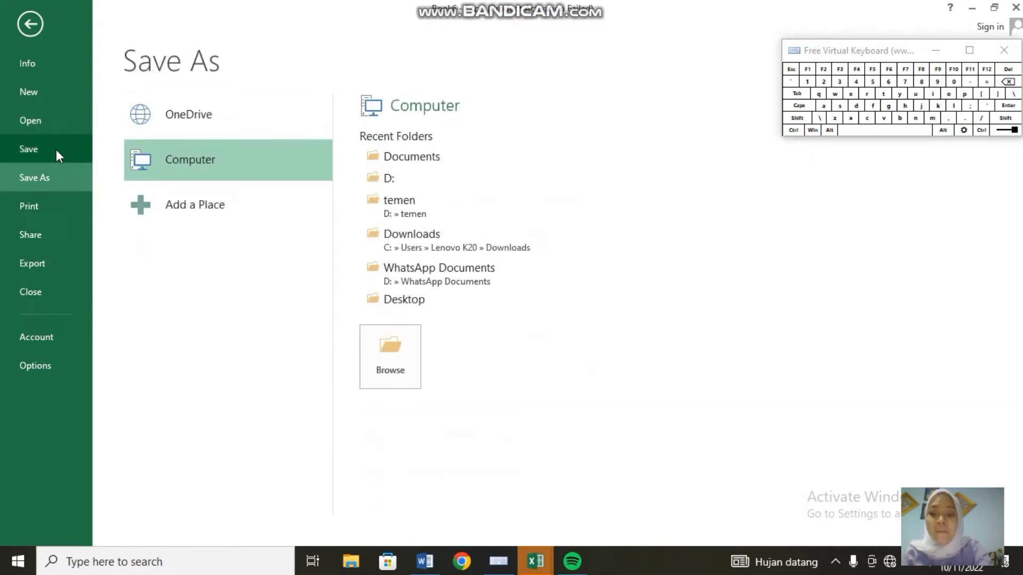
click(54, 178)
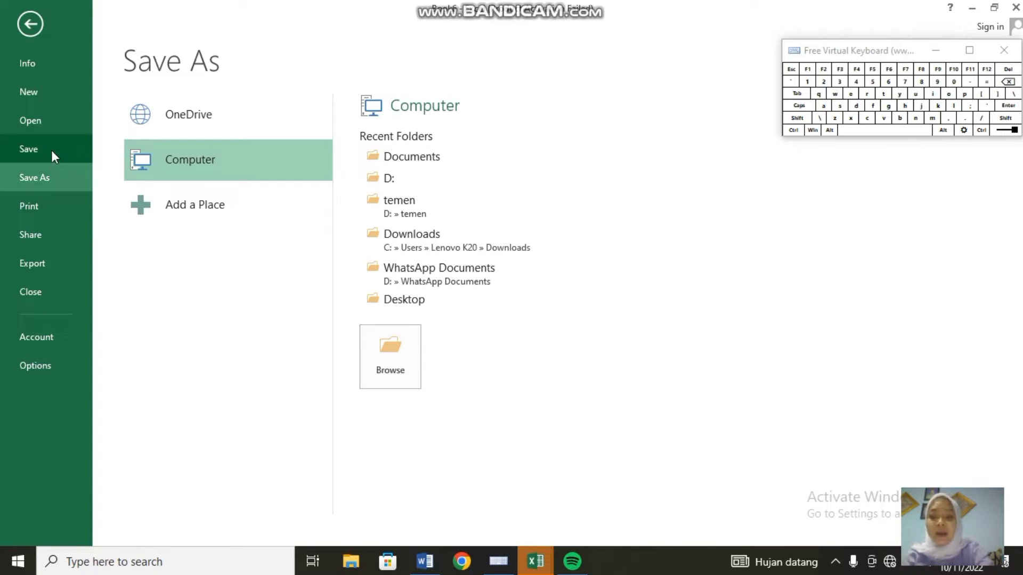
click(51, 150)
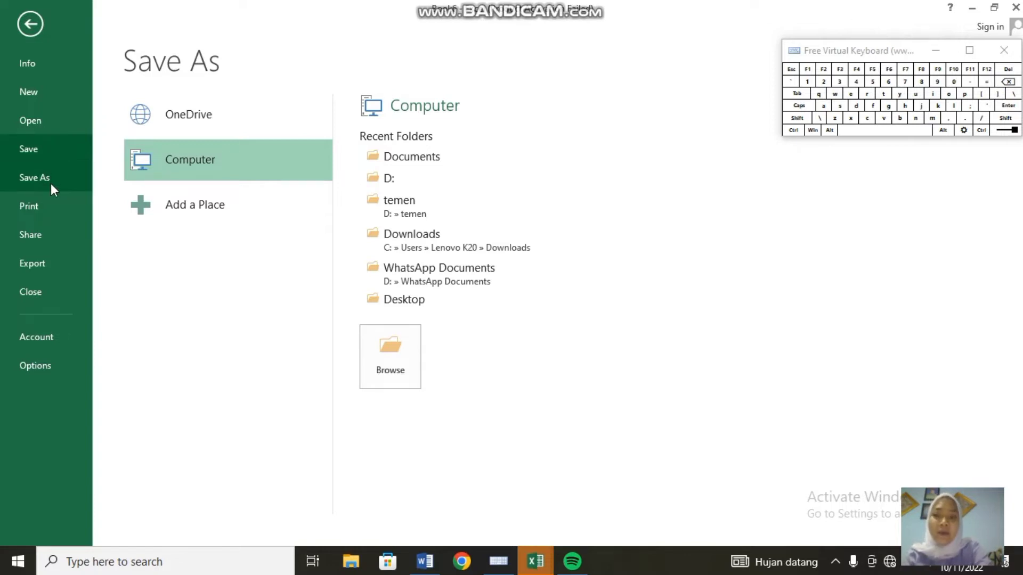
click(50, 184)
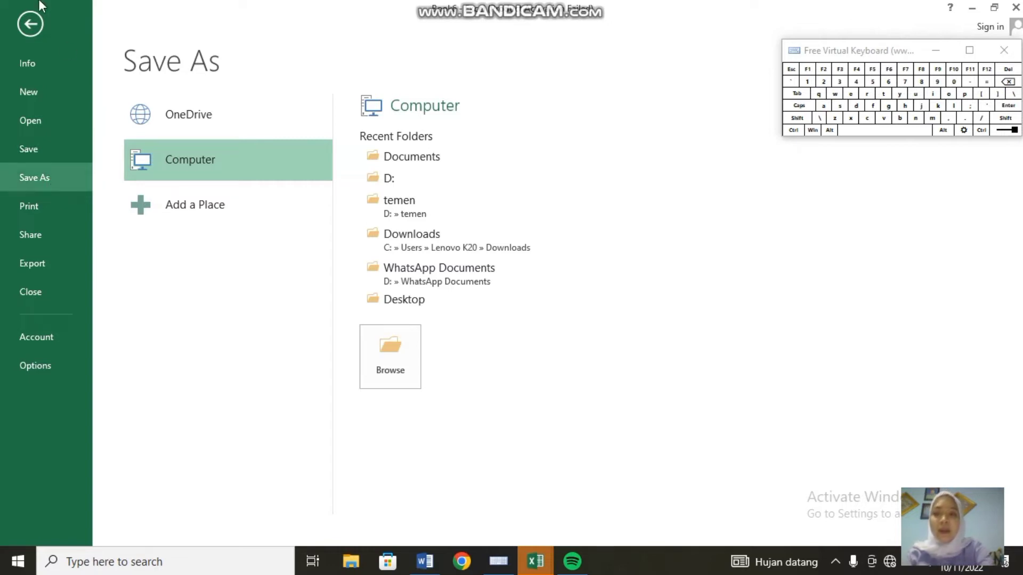
click(31, 24)
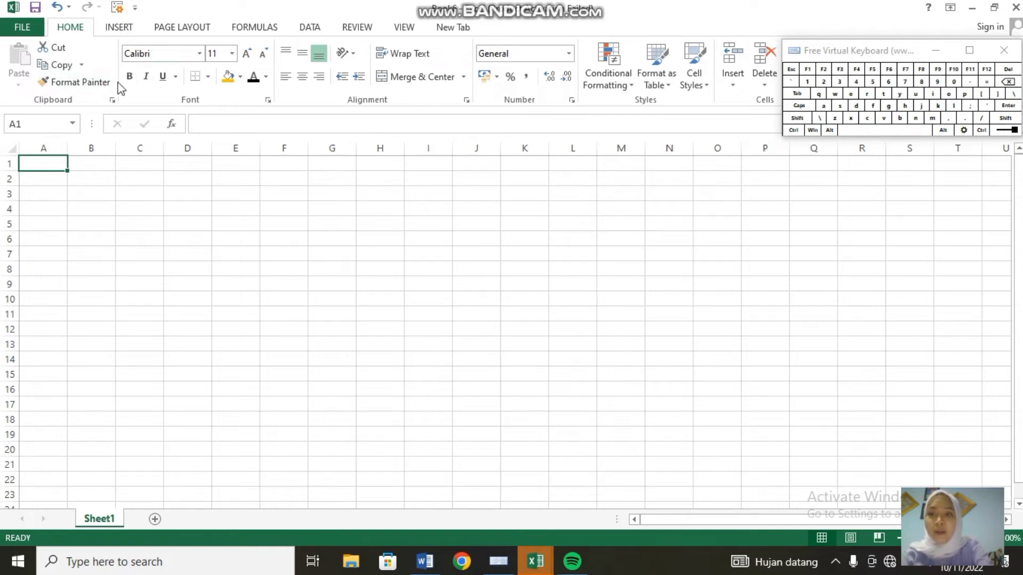
Look through the available fonts and font sizes for cell A1
click(200, 55)
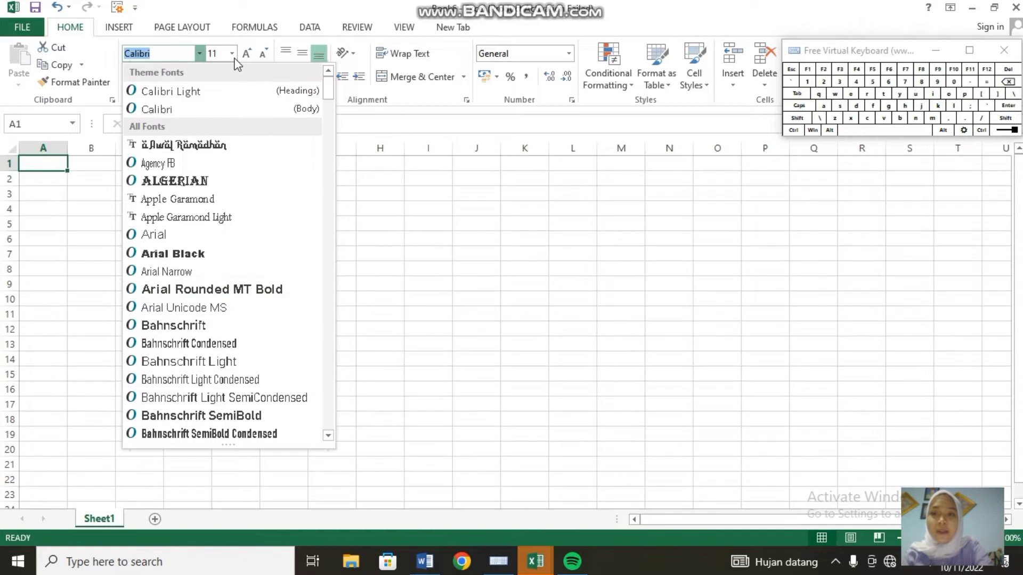
click(233, 54)
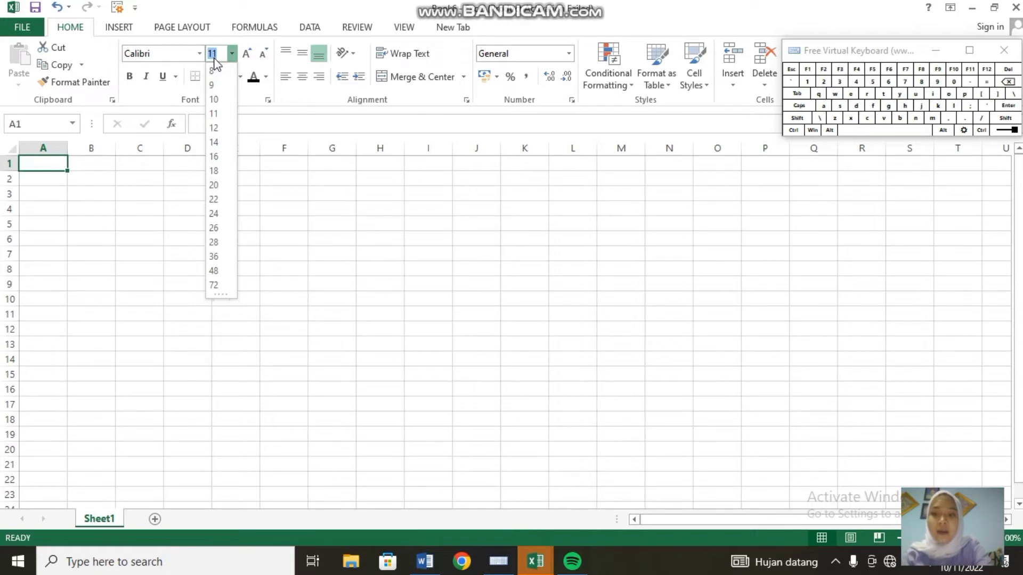
click(65, 51)
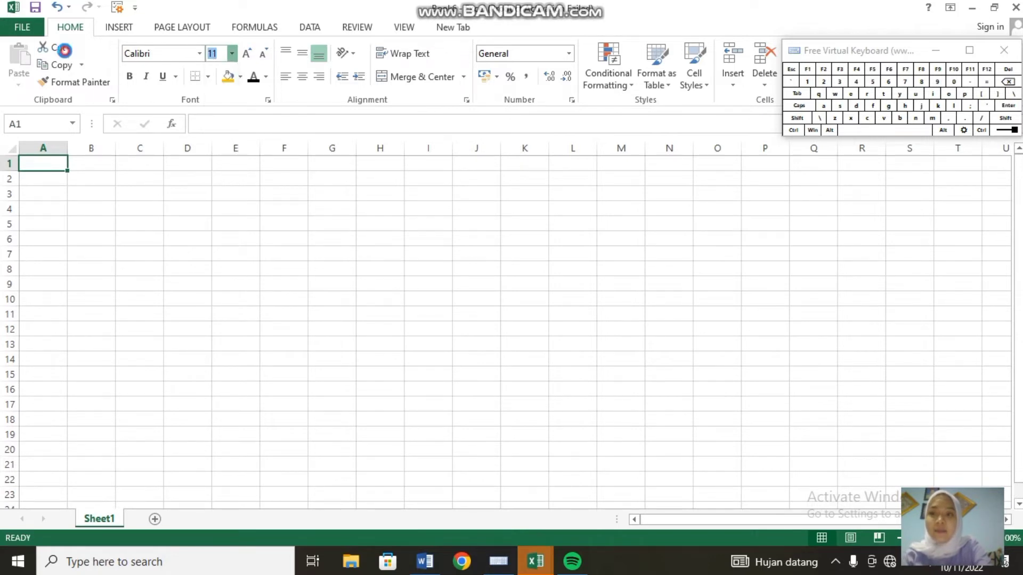
Try the Cut command on cell A1, select the range A1:B2, and move the selection to cell B5
click(65, 52)
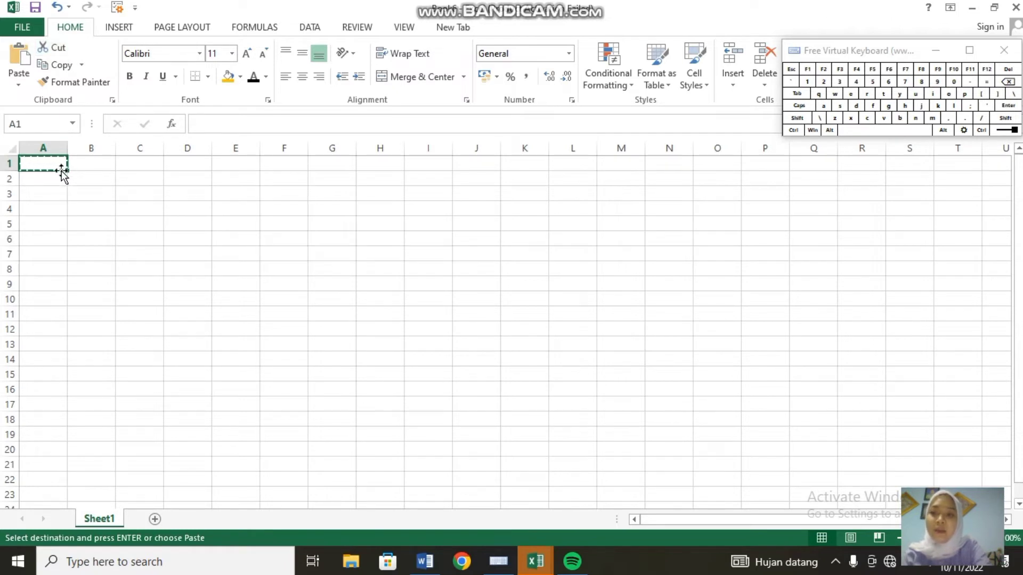
drag(66, 166, 85, 175)
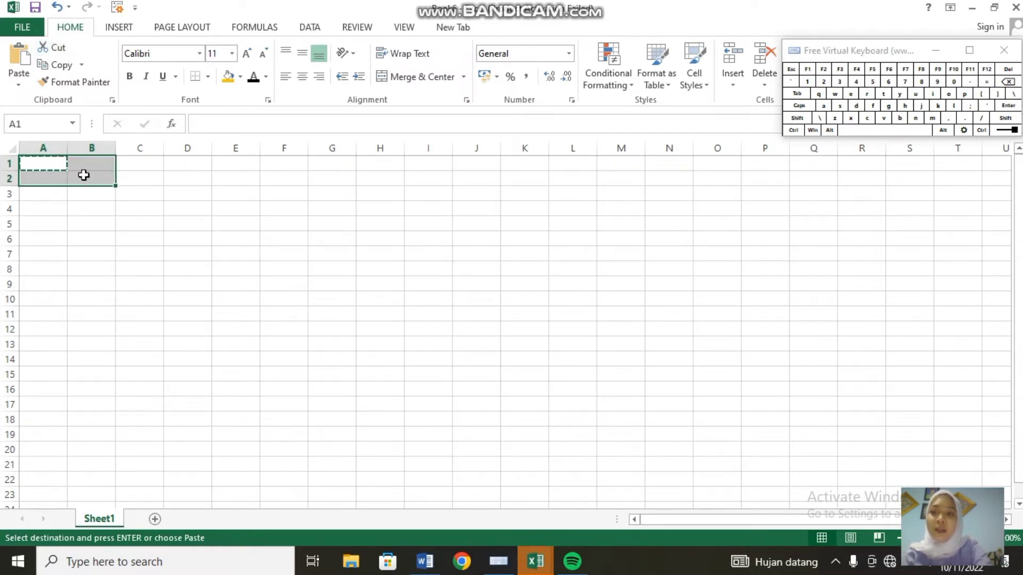
click(97, 222)
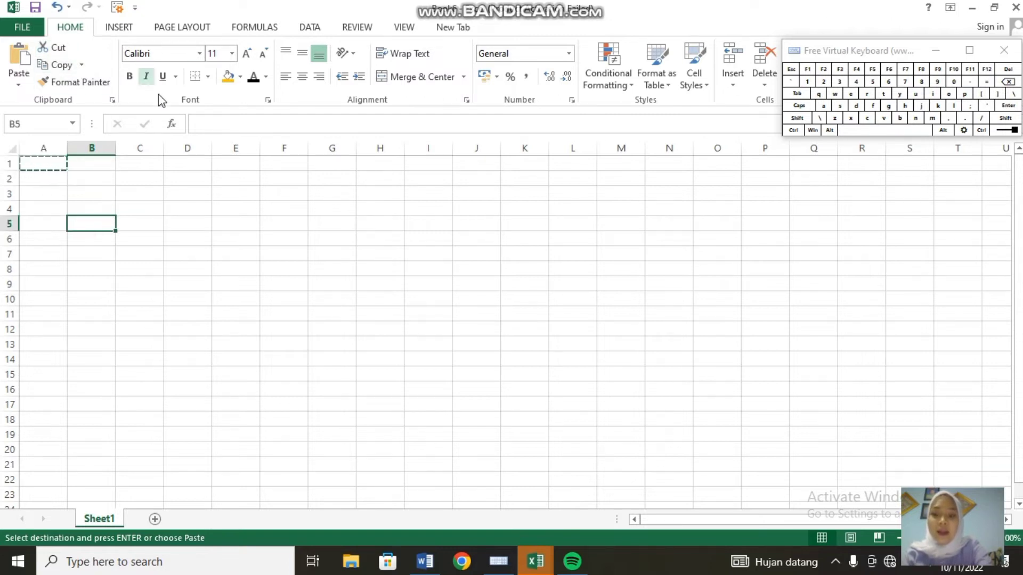
Try Copy and Format Painter on cell B5 and apply bold formatting to it
click(87, 65)
click(83, 85)
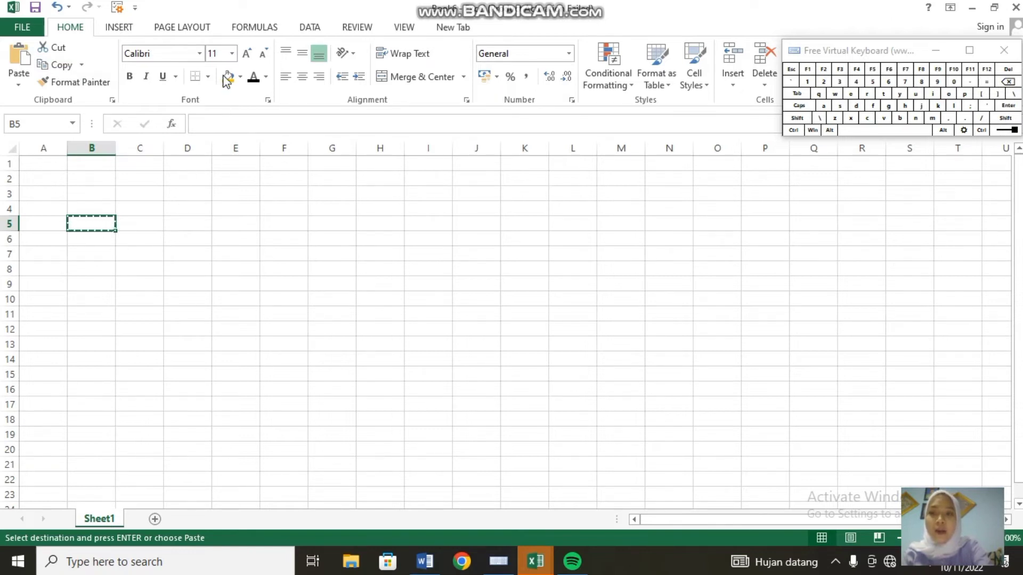
click(129, 77)
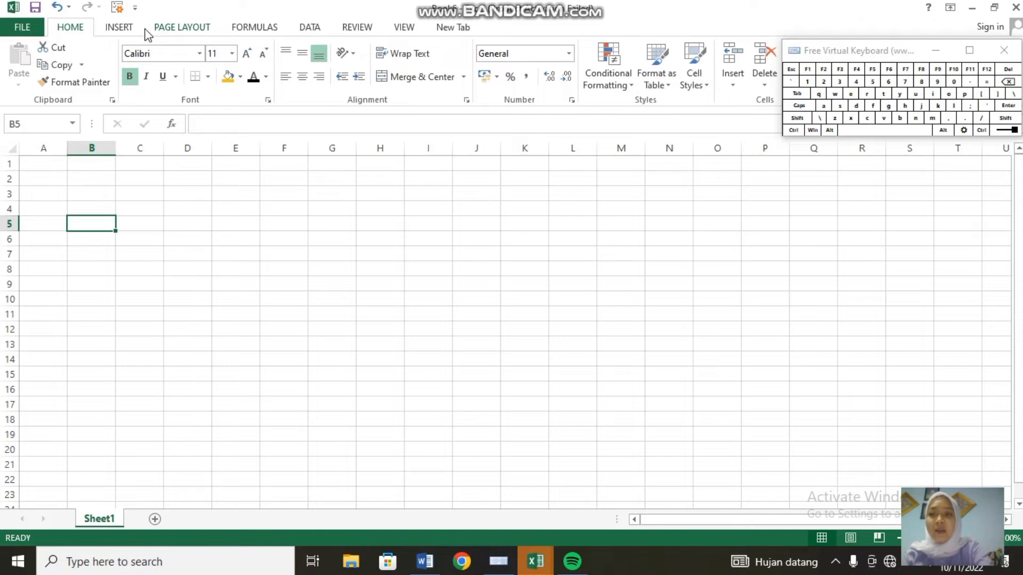
View the Create PivotTable options for cell B5 and dismiss them without creating a PivotTable
click(129, 29)
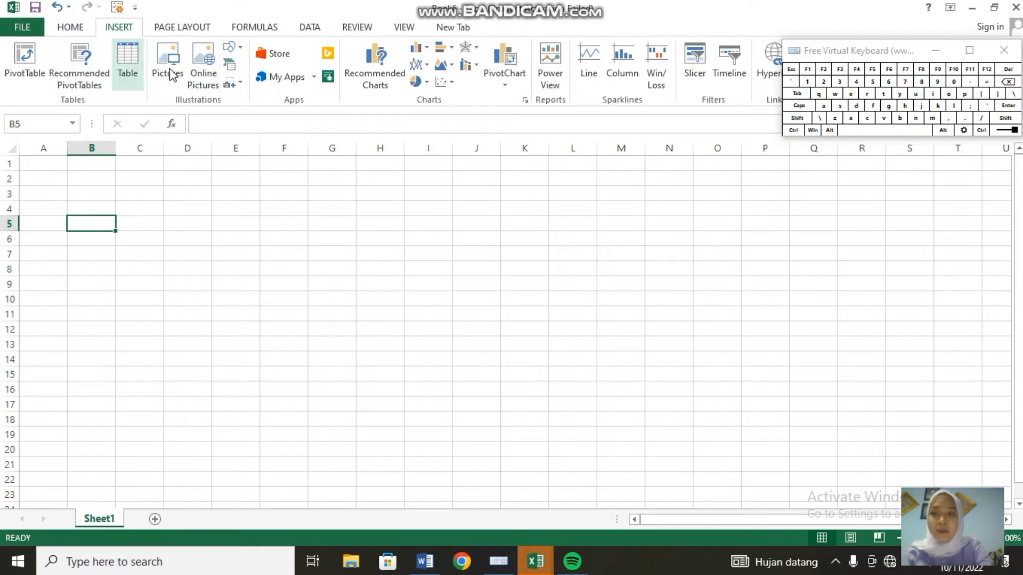
click(25, 69)
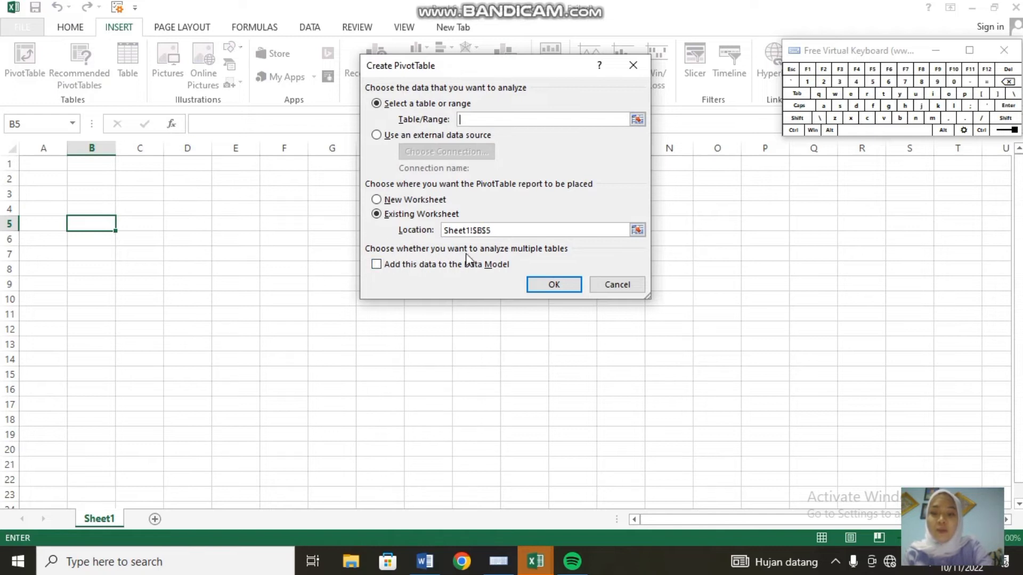
click(617, 284)
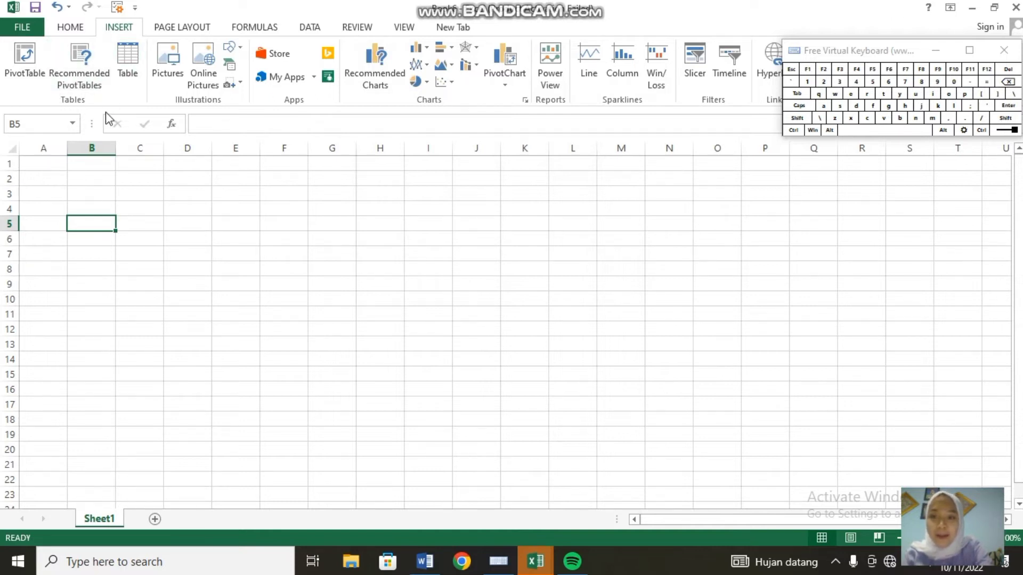
Move the Free Virtual Keyboard window down so that it uncovers the remaining Insert commands
click(893, 41)
drag(892, 41, 905, 99)
click(936, 67)
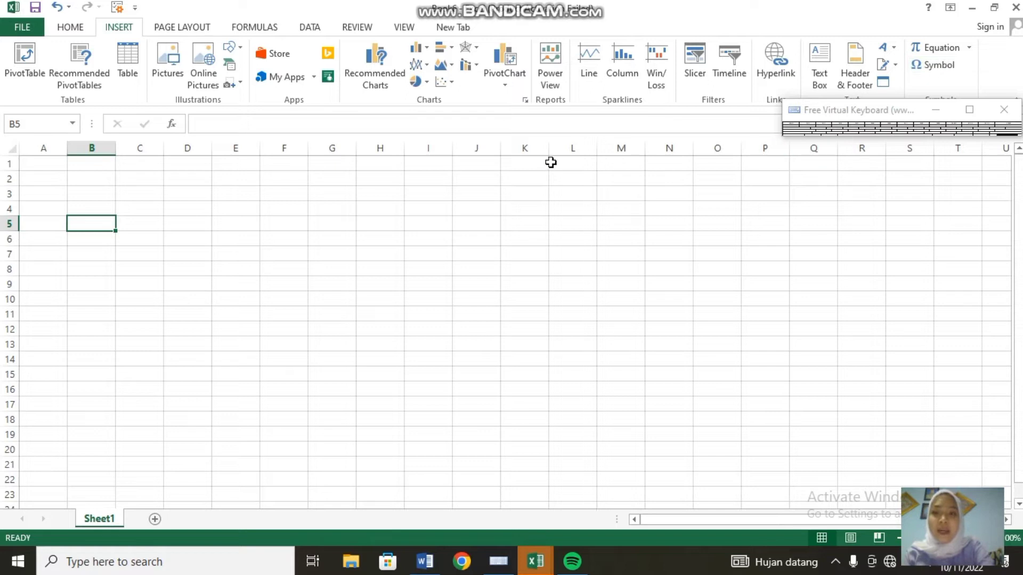
Look at the picture files available for insertion and the line chart types, without inserting anything, and select cell H3
click(174, 78)
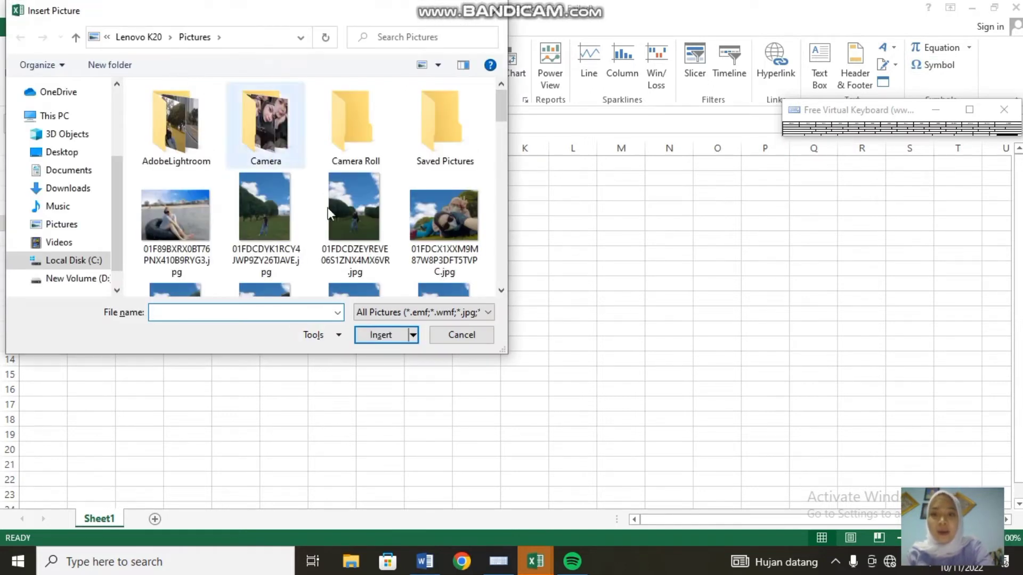
click(476, 336)
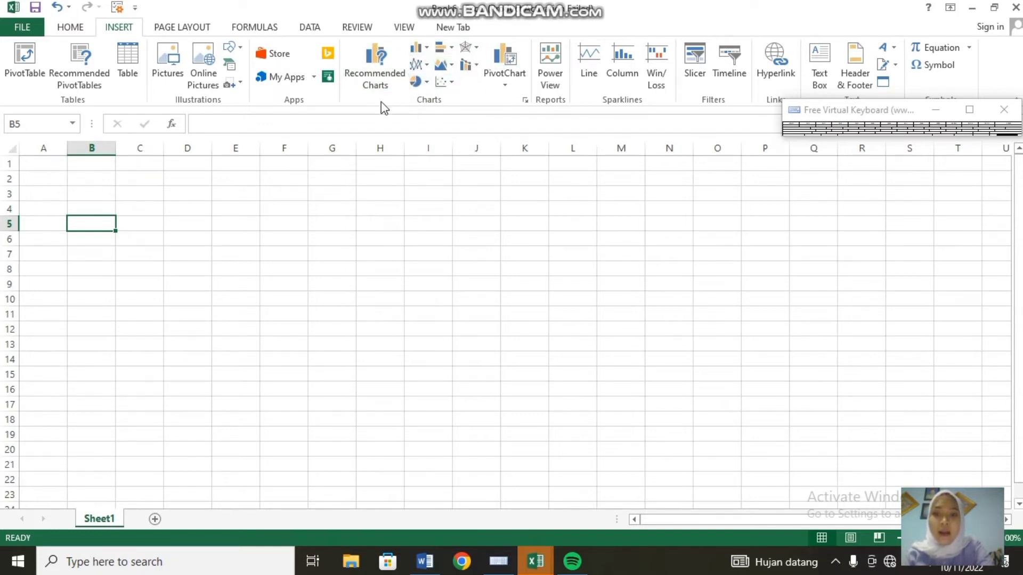
click(427, 65)
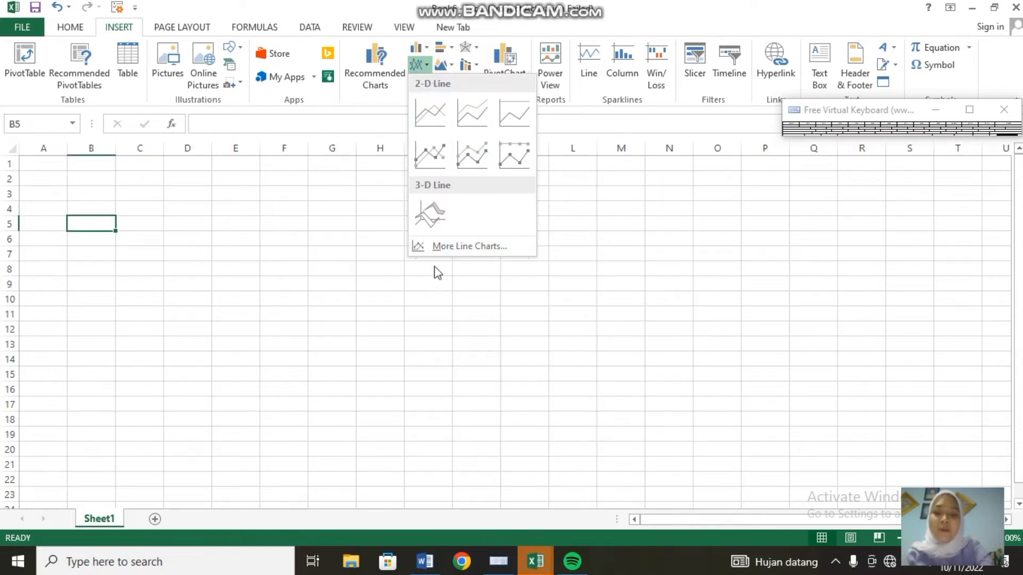
click(360, 277)
click(380, 194)
Look through the Page Layout themes, theme colors, fonts and effects, and the margin presets, without applying any
click(181, 27)
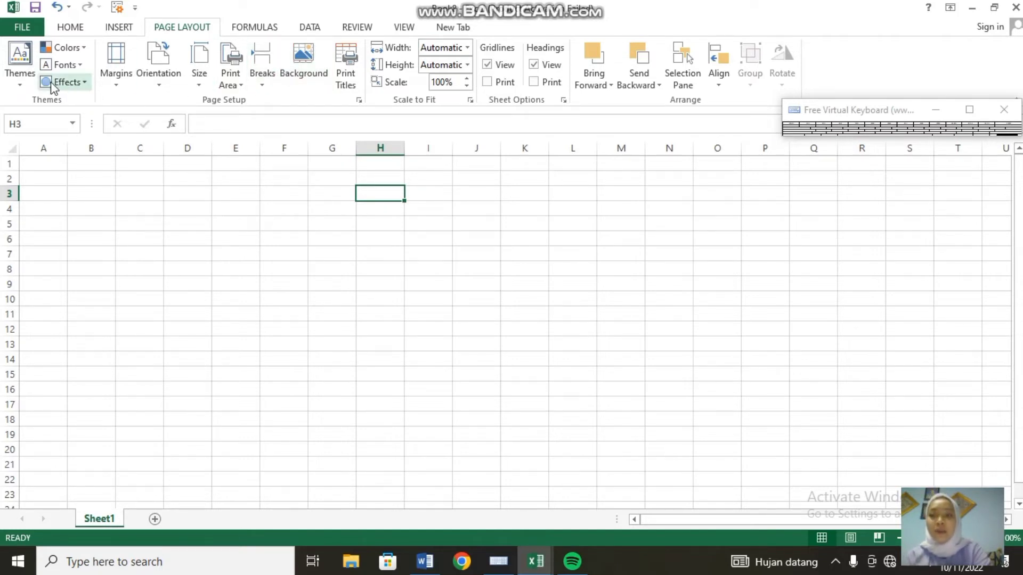
click(22, 86)
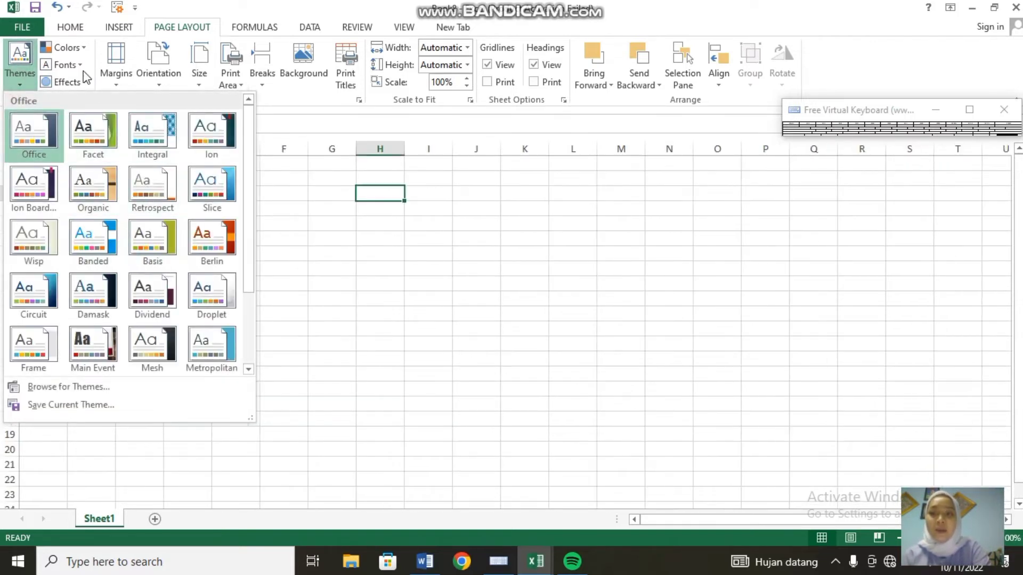
click(80, 49)
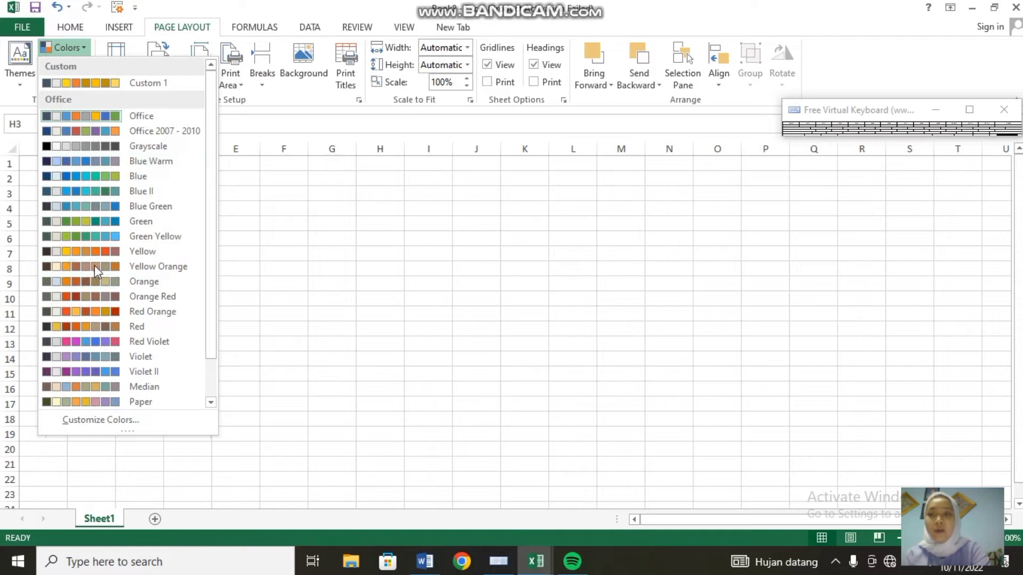
click(104, 54)
click(77, 64)
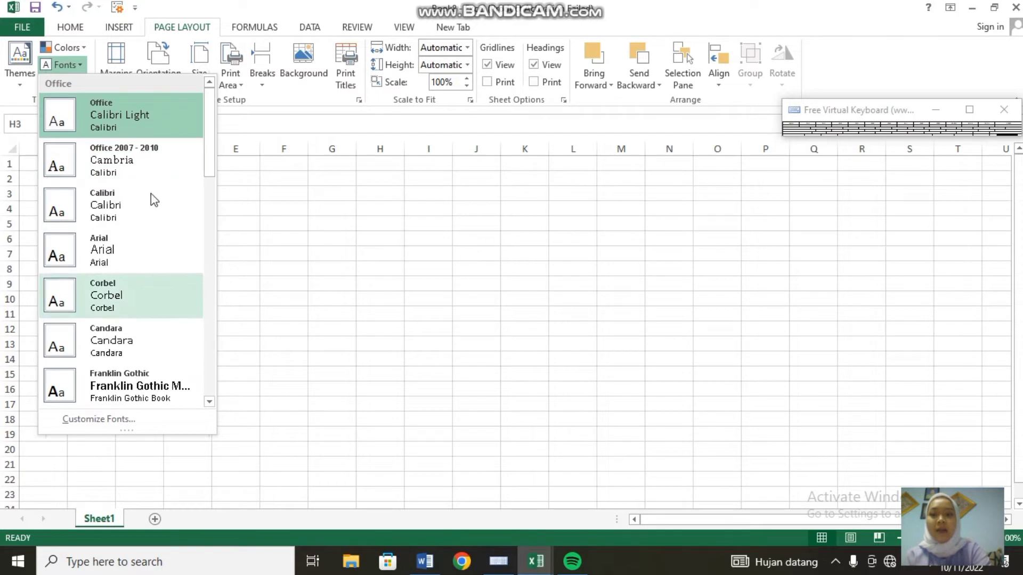
click(220, 234)
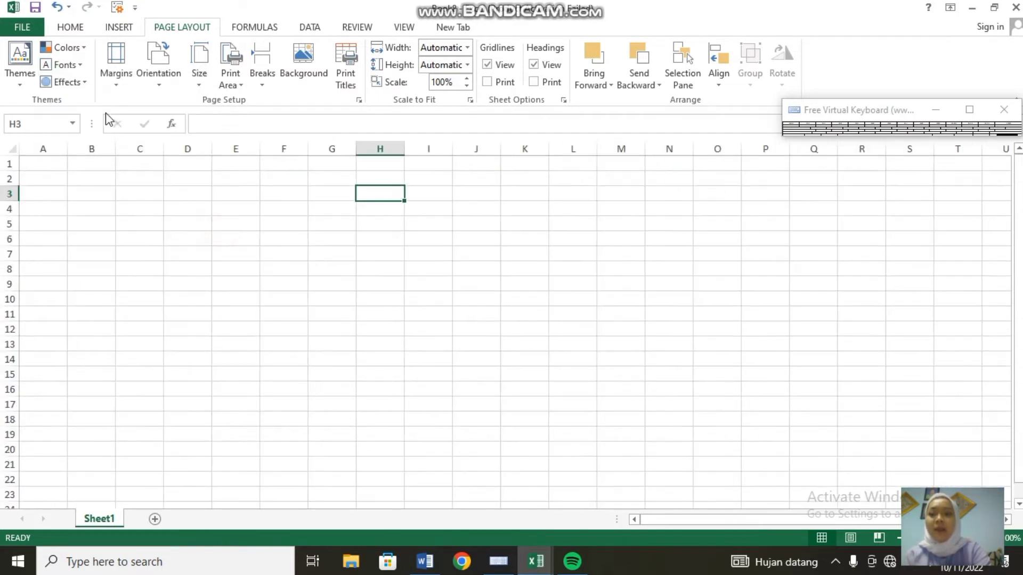
click(86, 85)
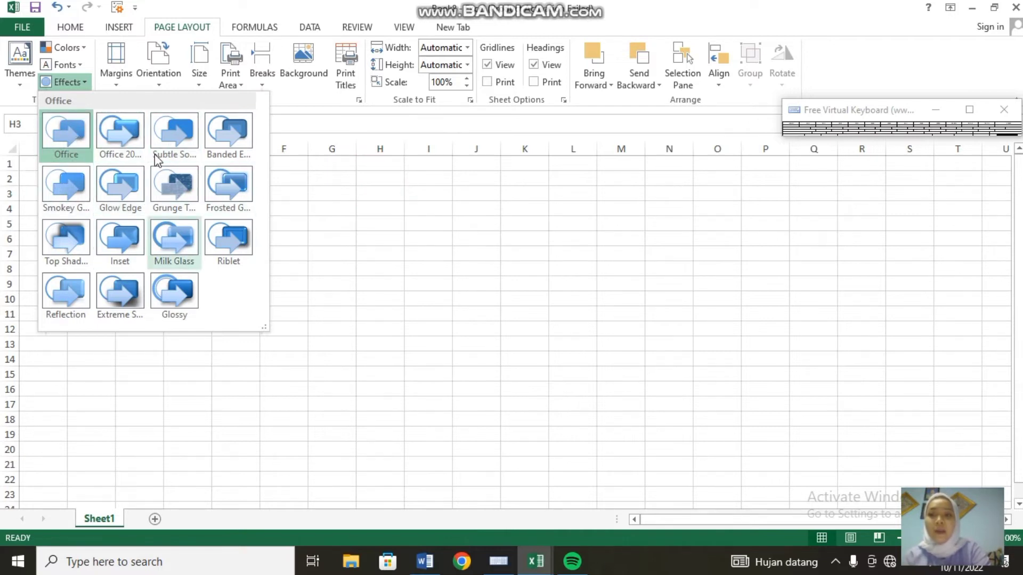
click(332, 236)
click(117, 80)
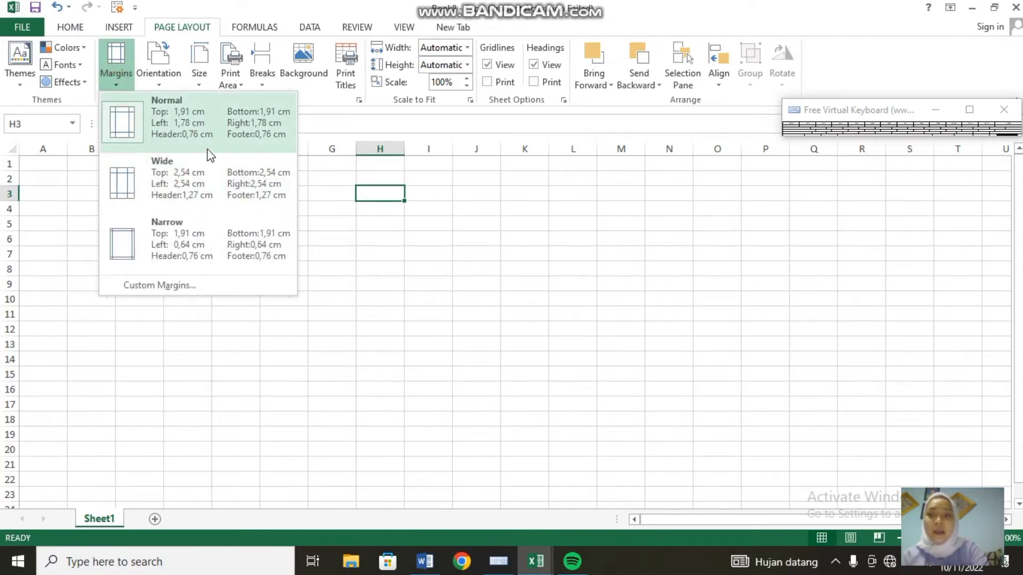
click(328, 229)
Look through the AutoSum, Financial, Text and Date & Time function lists without inserting a function
click(263, 30)
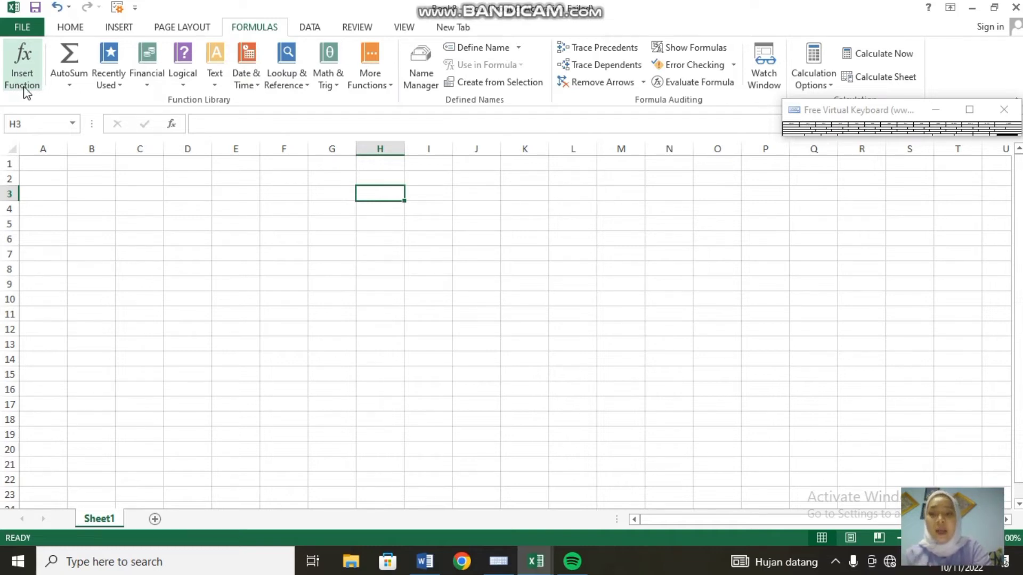
click(72, 85)
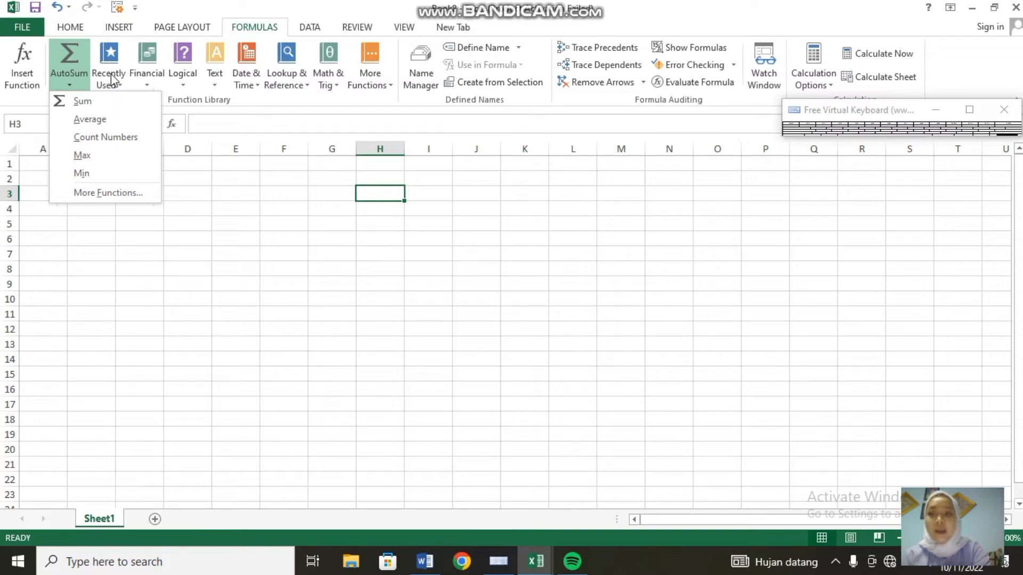
click(158, 82)
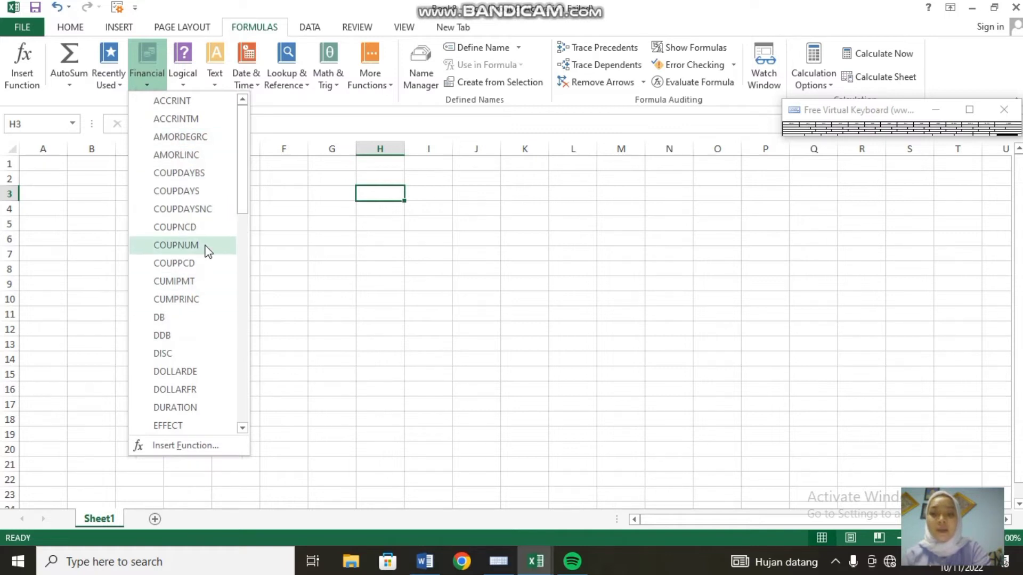
click(213, 77)
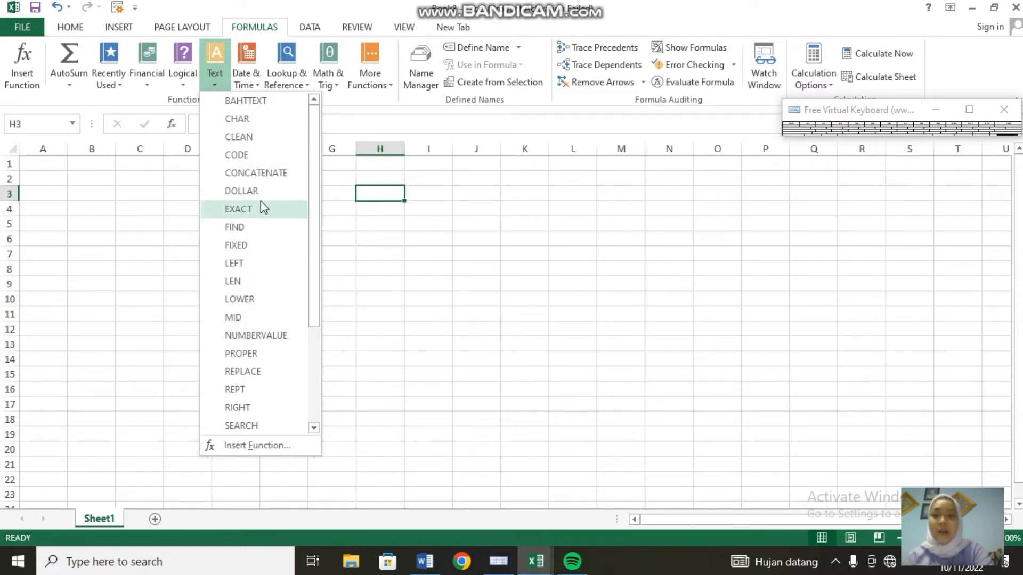
click(378, 201)
click(254, 81)
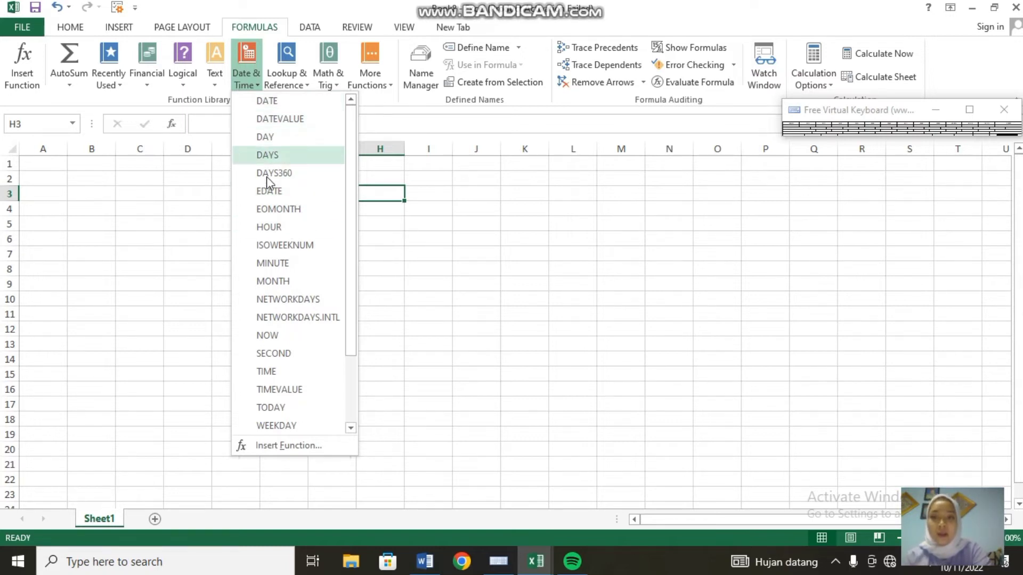
click(177, 234)
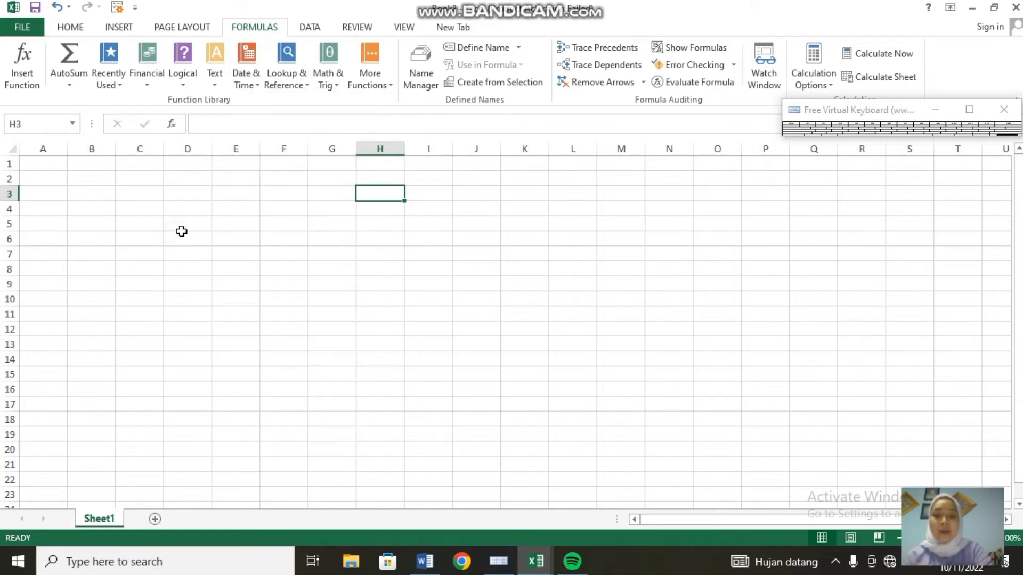
View the Data commands and the file selection for importing from Access, and cancel it without choosing a source
click(310, 28)
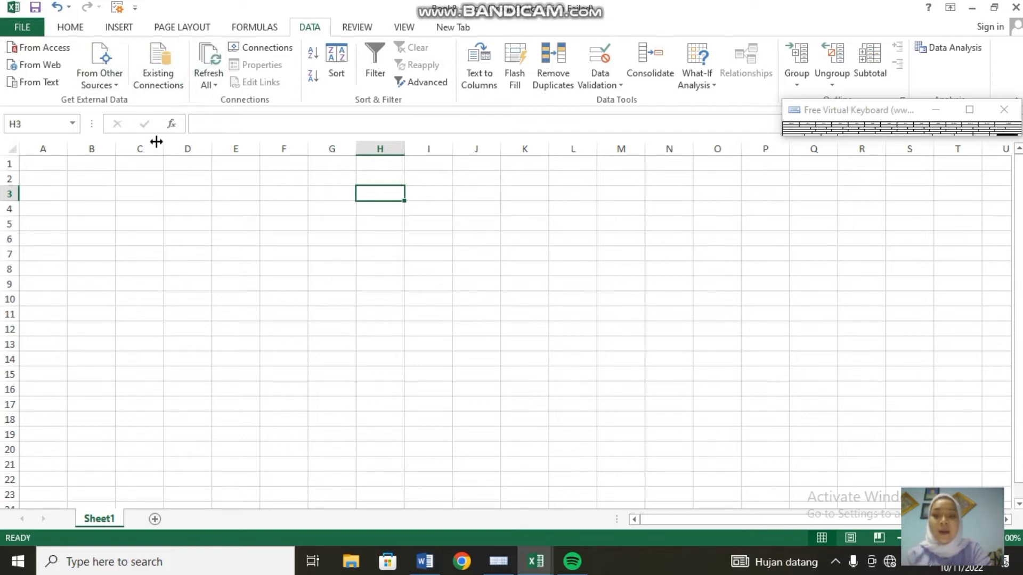
click(46, 48)
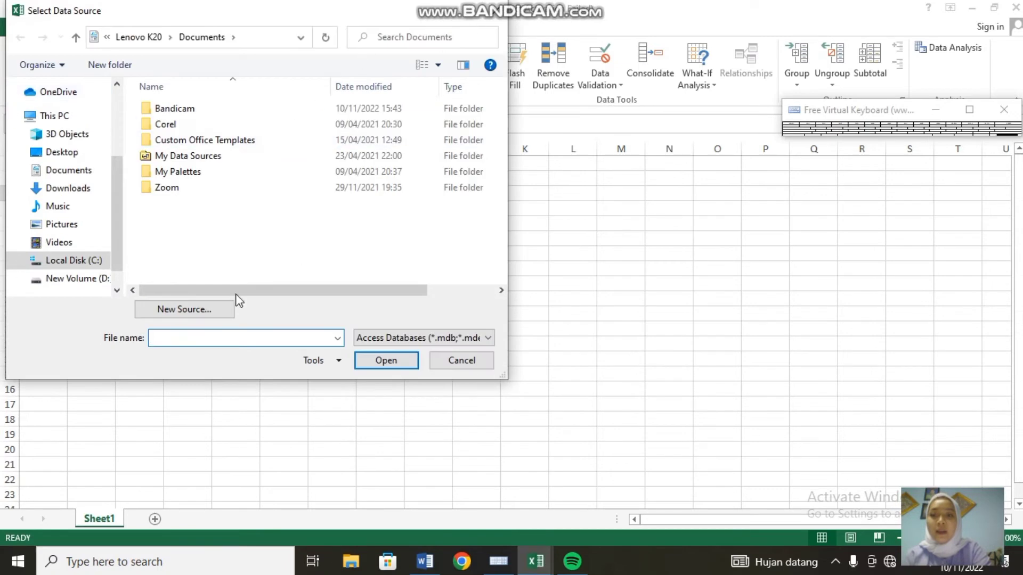
click(461, 360)
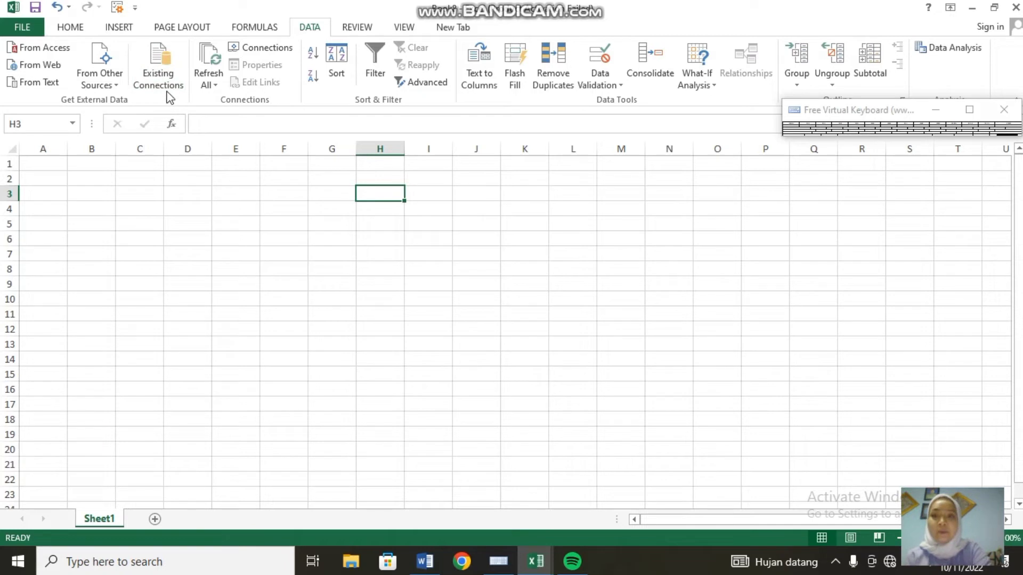
View the Review, View and New Tab commands, and check the zoom magnification options without changing the zoom
click(354, 29)
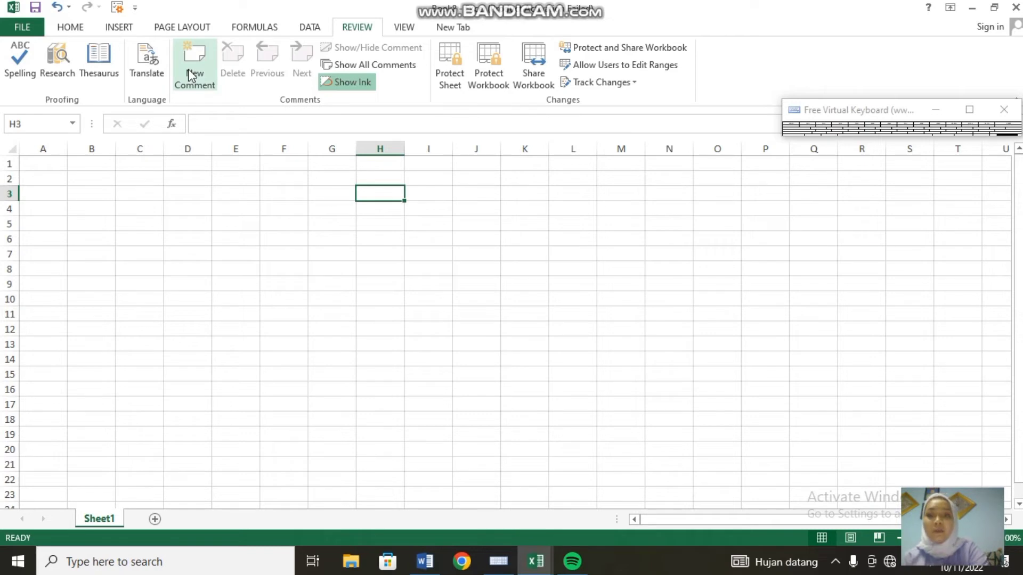
click(402, 27)
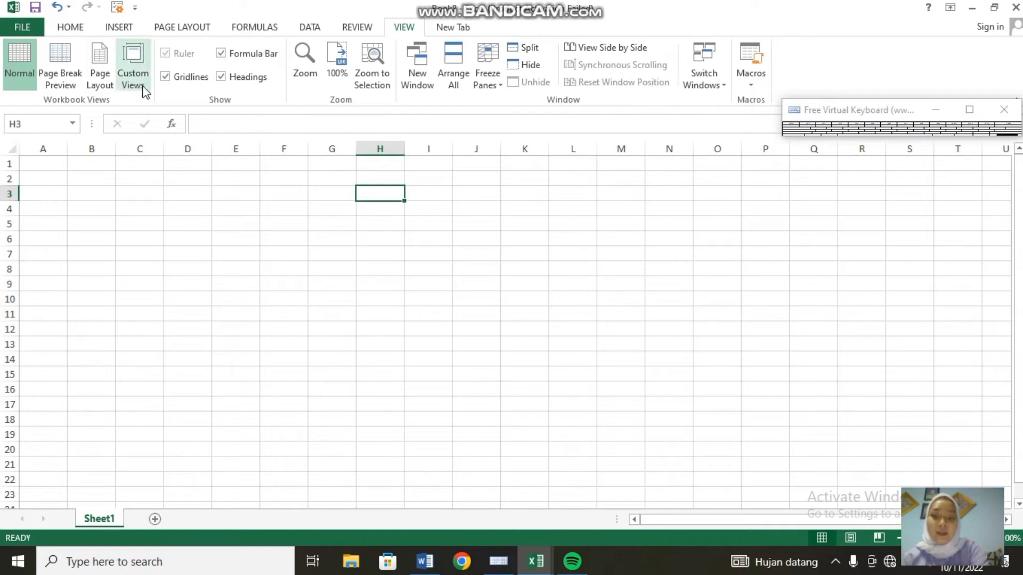
click(305, 65)
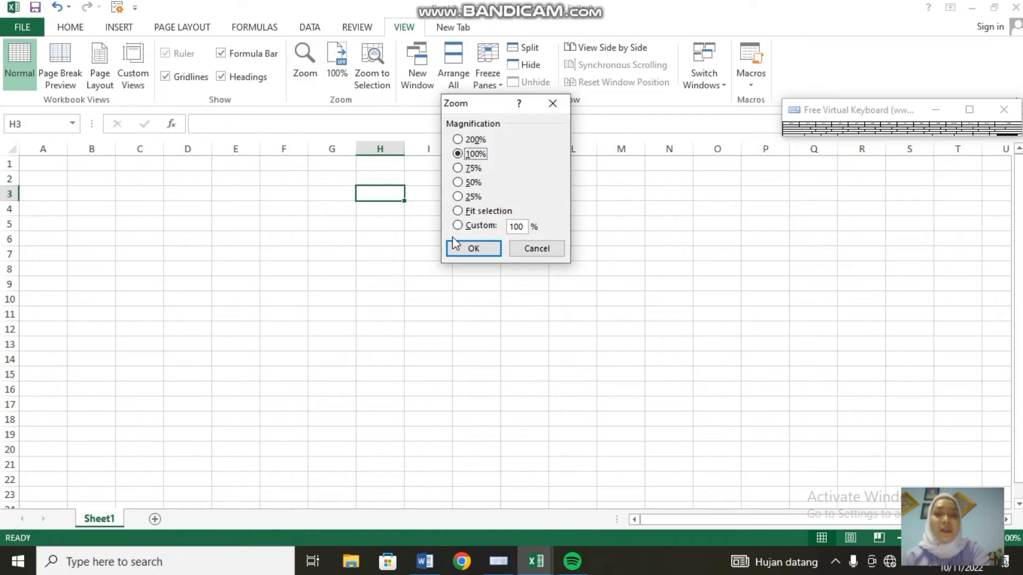
click(527, 248)
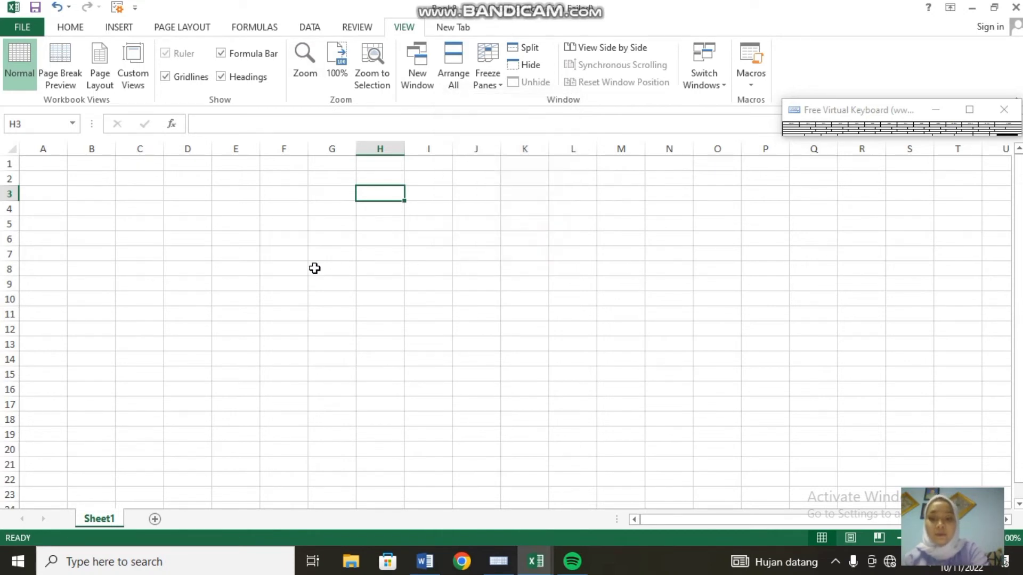
click(449, 34)
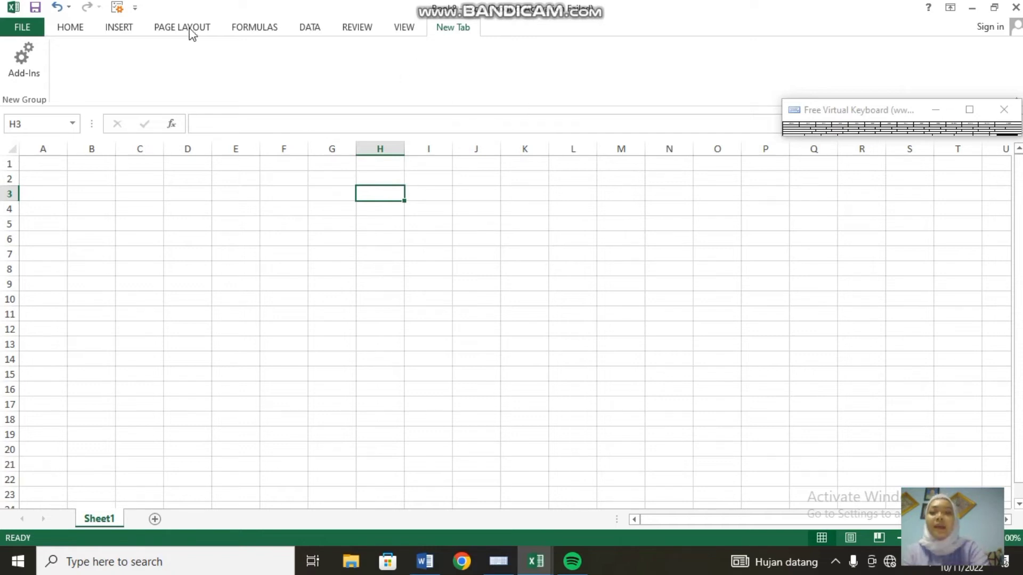
Return to the Home commands with cell A1 selected, then enlarge the Free Virtual Keyboard window until its keys are readable and move it up
click(78, 32)
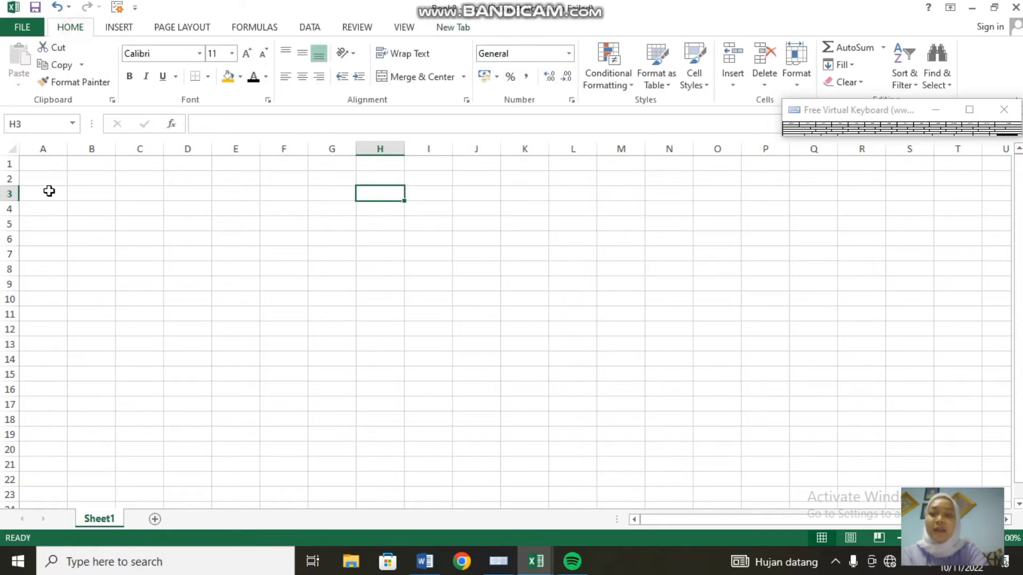
click(58, 168)
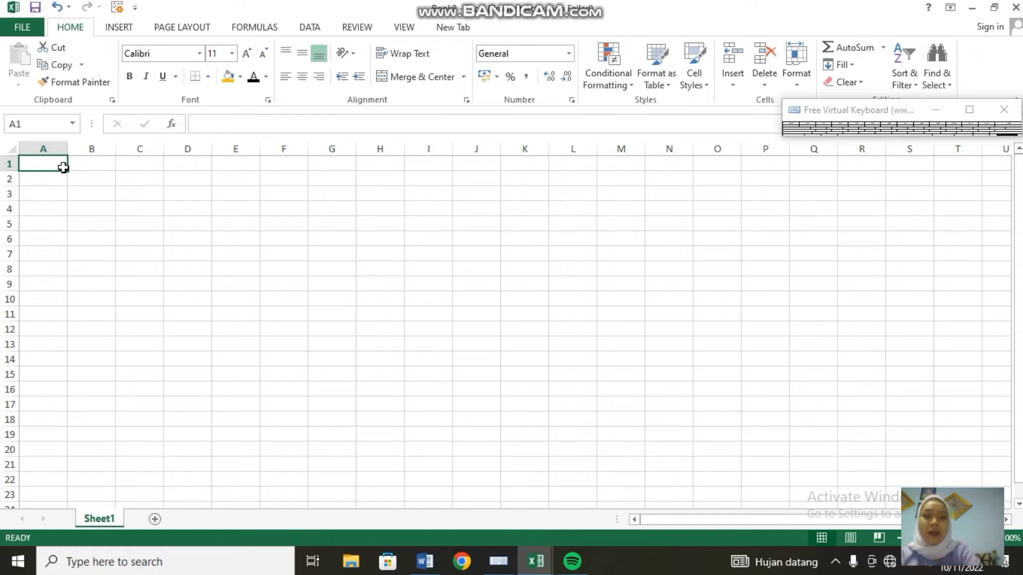
click(917, 113)
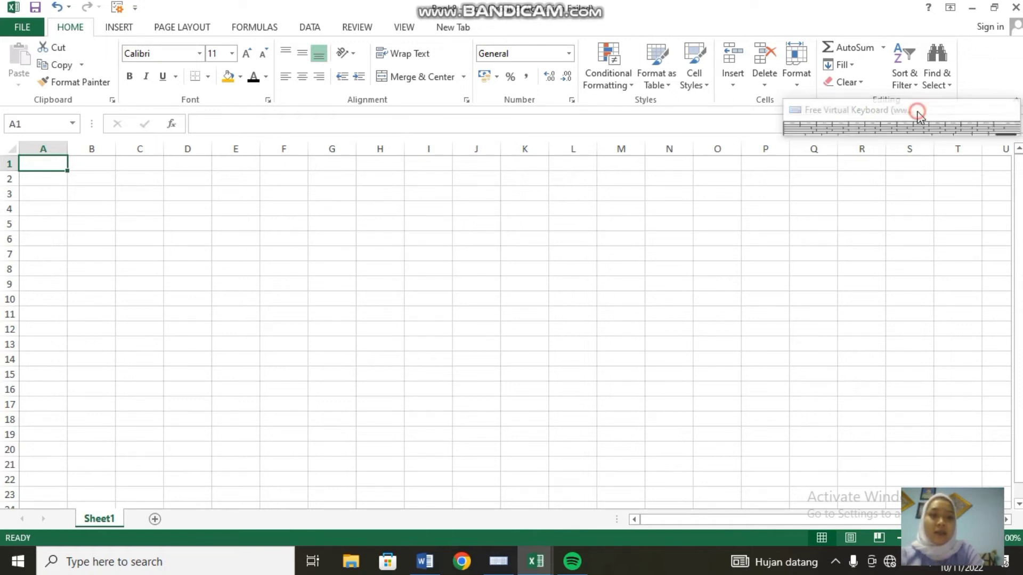
click(498, 562)
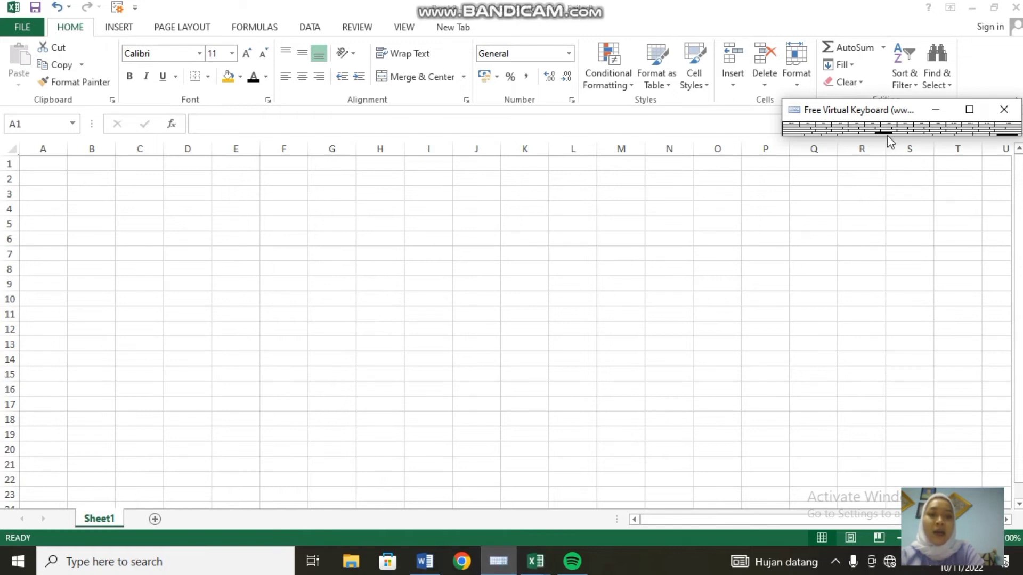
drag(889, 137, 896, 231)
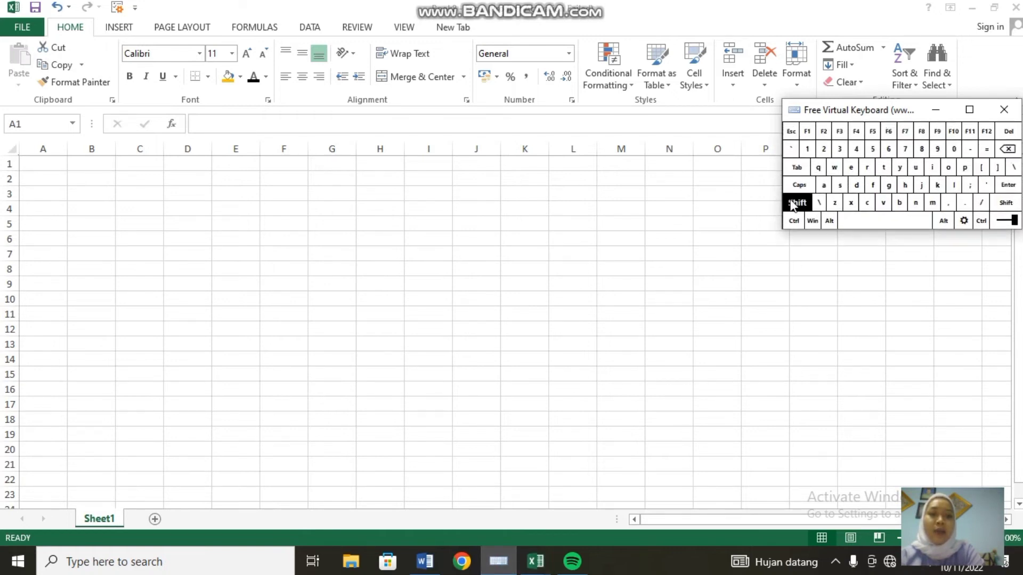
drag(782, 165, 744, 167)
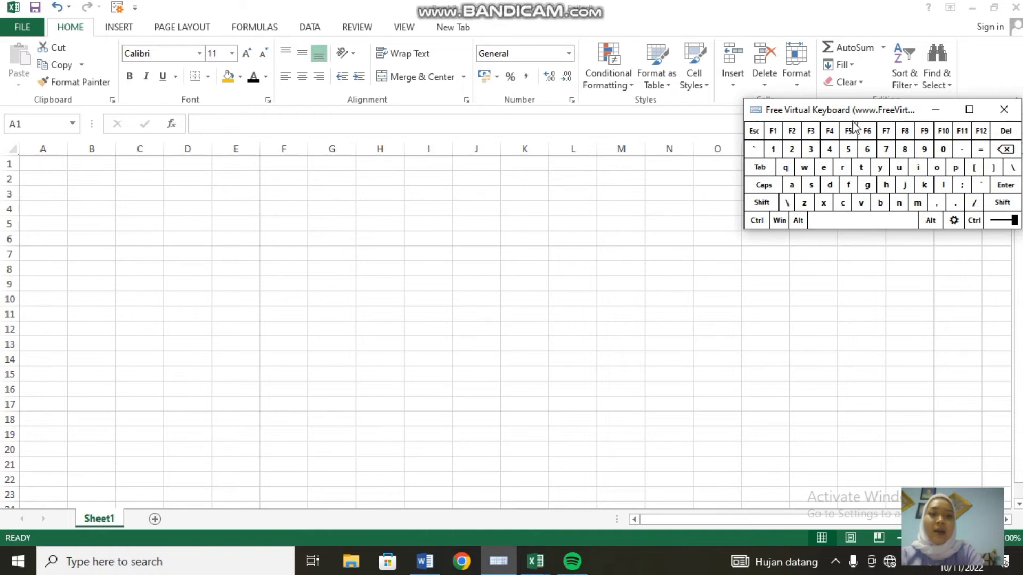
drag(849, 110, 852, 25)
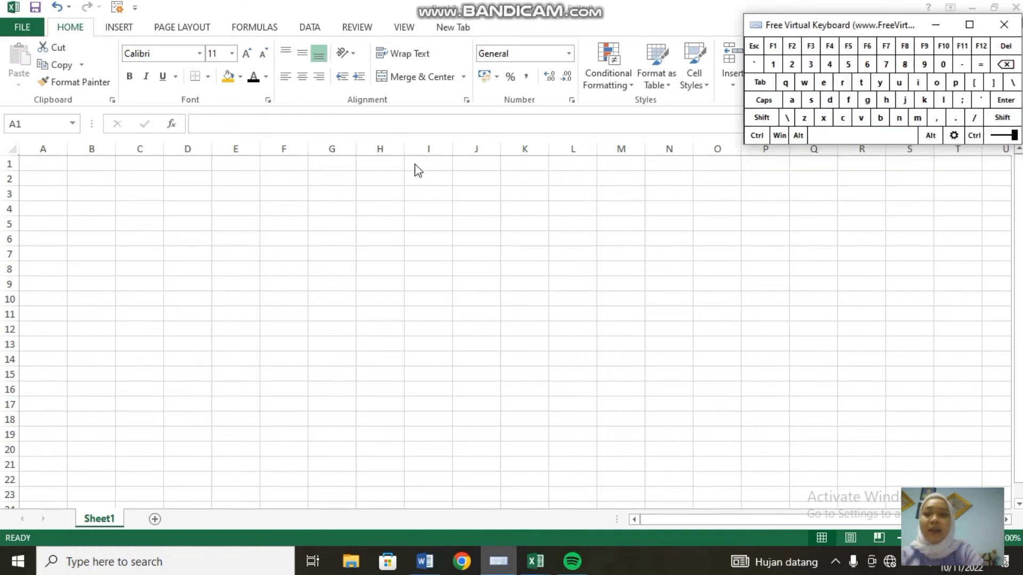
Enter the title "KUMPULAN NILAI - NILAI mahasiswa" in cell A1
click(53, 163)
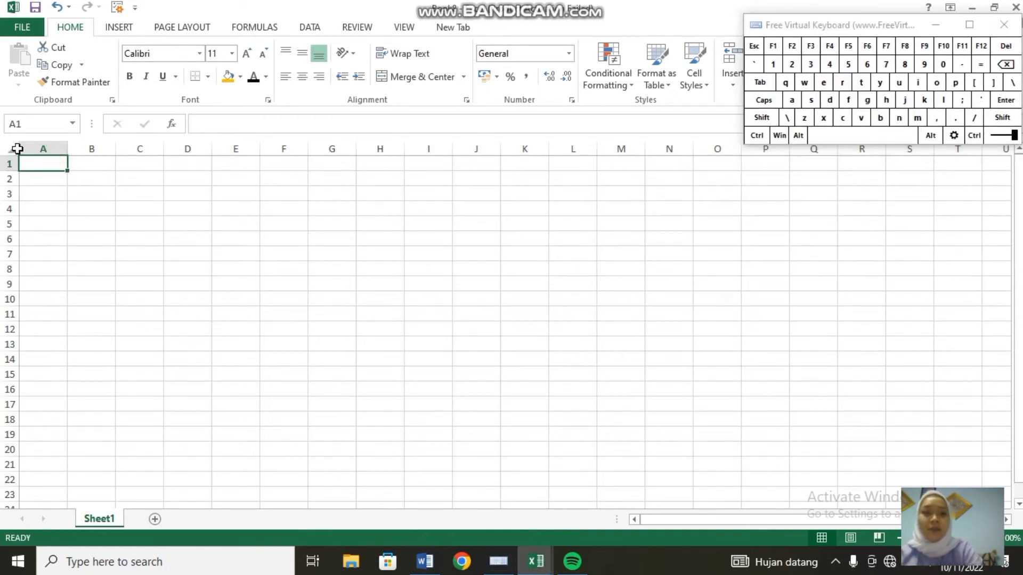
click(753, 104)
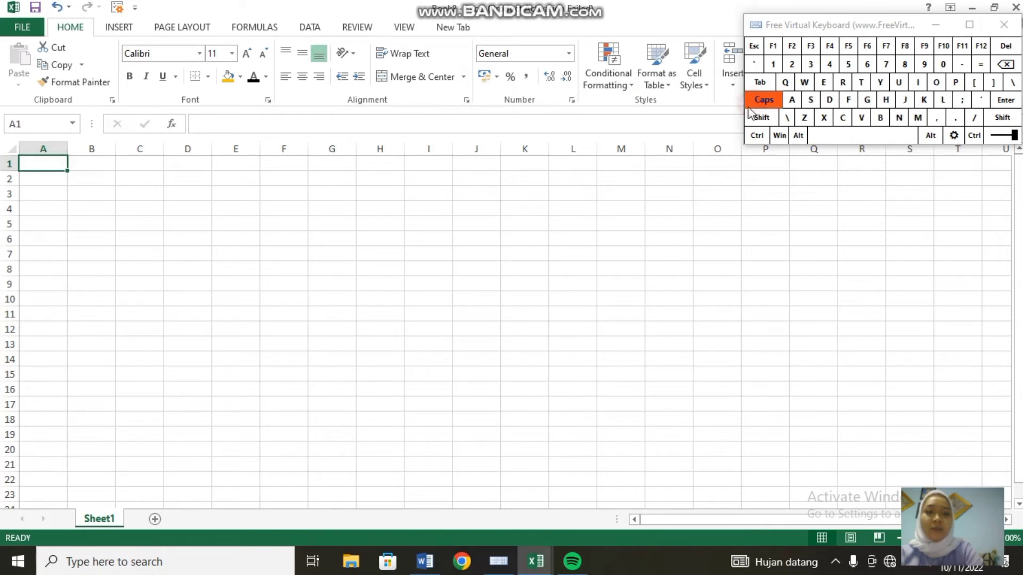
text(KUMPULAN NILAI)
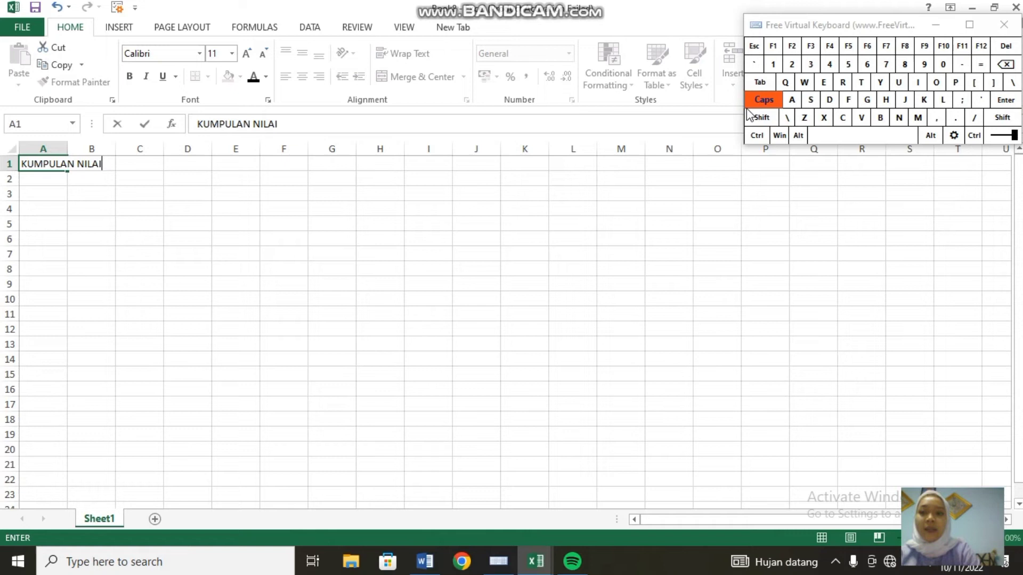
text( - NILAI m)
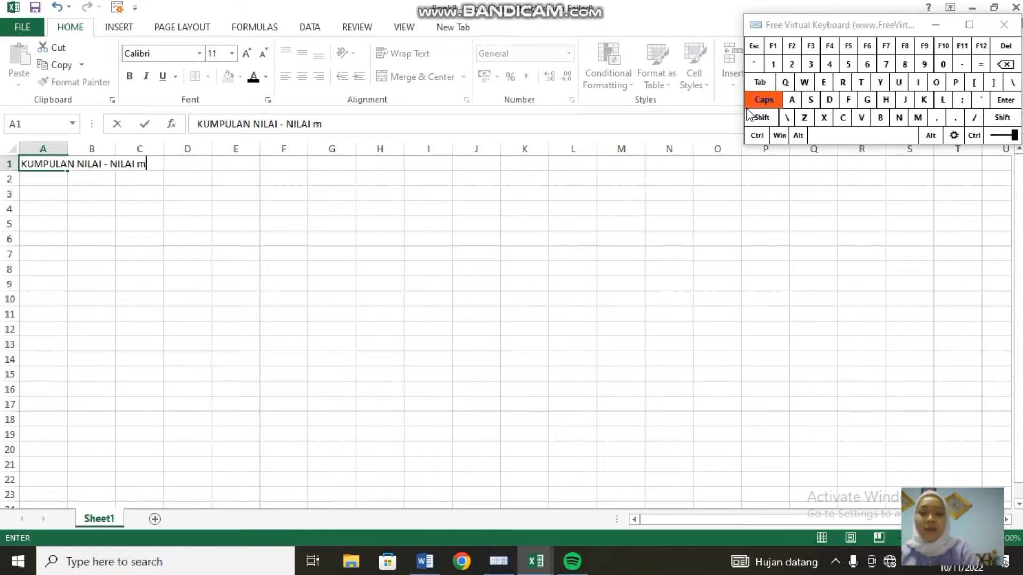
key(Caps_Lock)
text(ahasiswa)
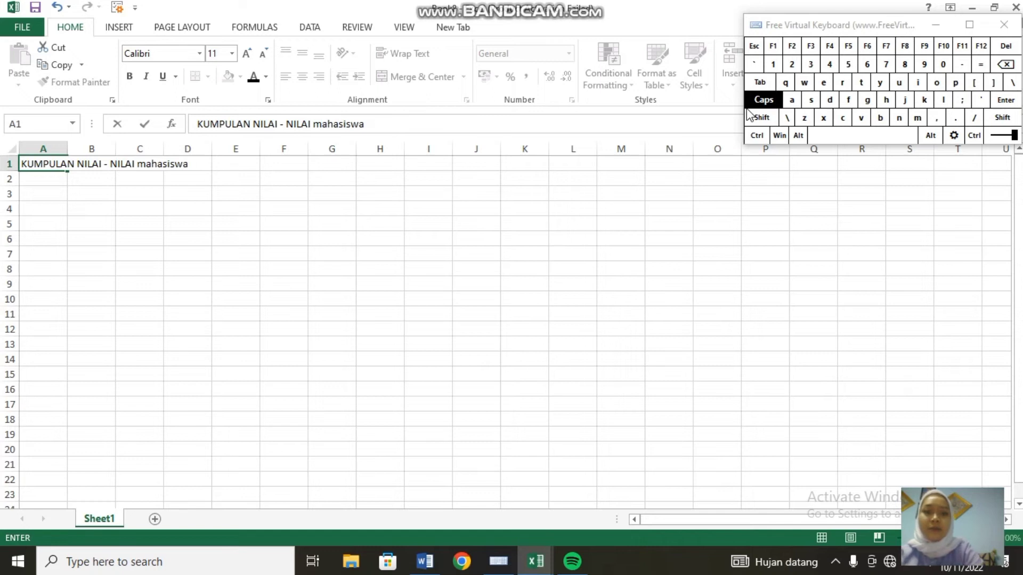
Replace the lowercase last word of the title in cell A1 with capitals so it reads "KUMPULAN NILAI - NILAI MAHASISWA"
key(BackSpace)
key(BackSpace)
key(BackSpace)
key(BackSpace)
key(BackSpace)
key(BackSpace)
key(Caps_Lock)
key(BackSpace)
key(BackSpace)
key(BackSpace)
text(M)
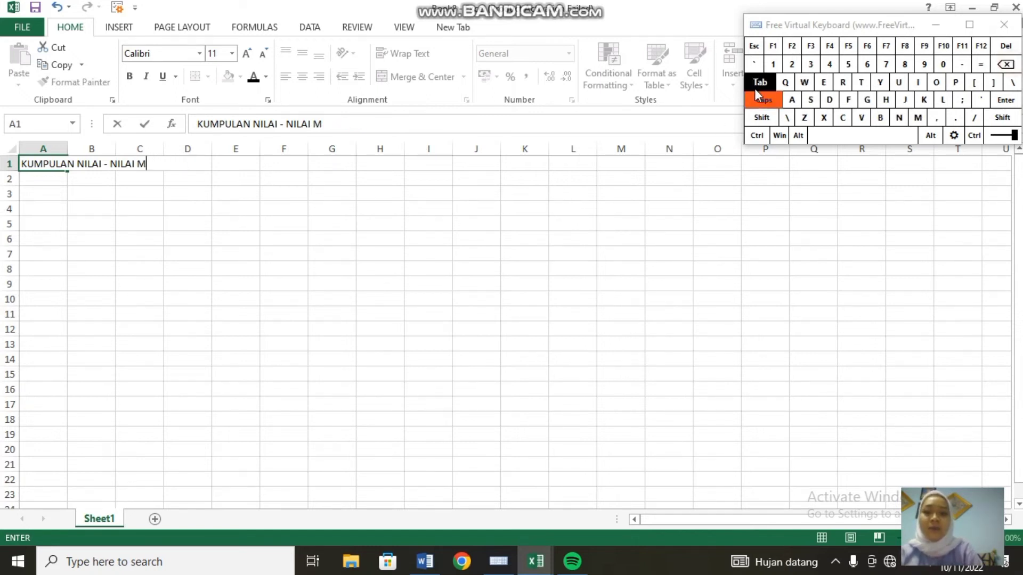
text(A)
key(Caps_Lock)
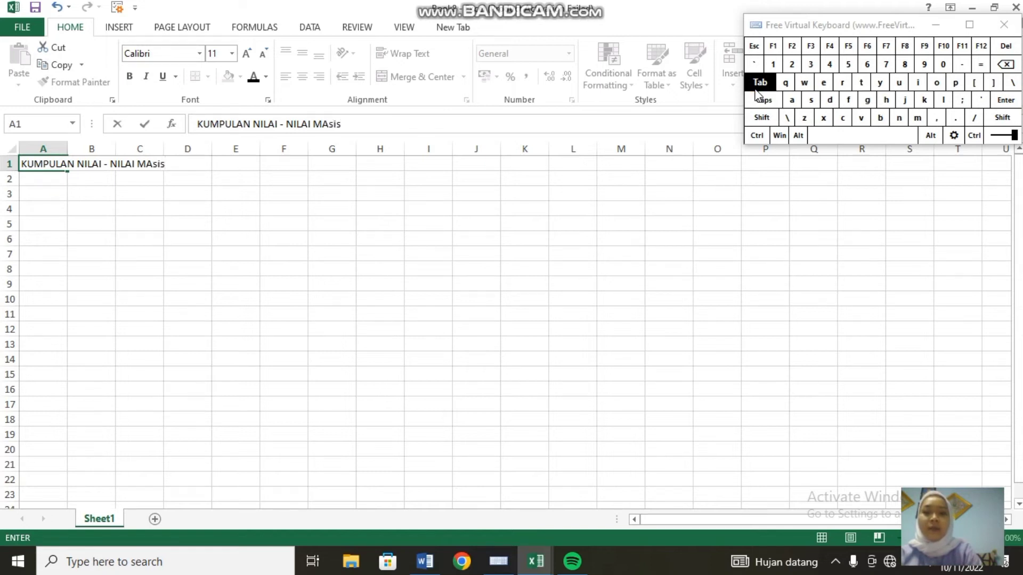
click(762, 100)
click(770, 103)
click(1006, 64)
click(1006, 64)
click(1005, 65)
click(764, 101)
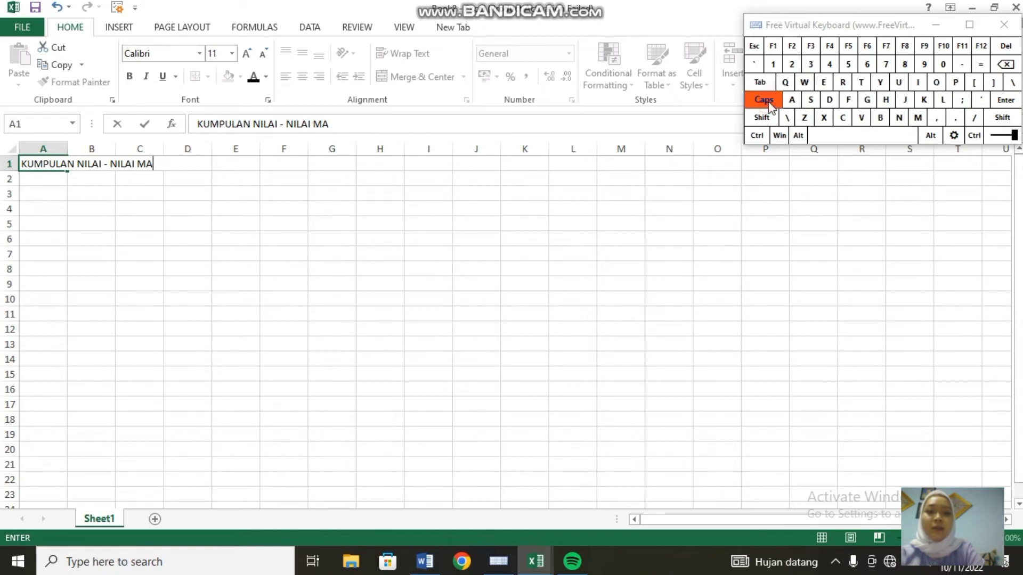
text(HASISWA)
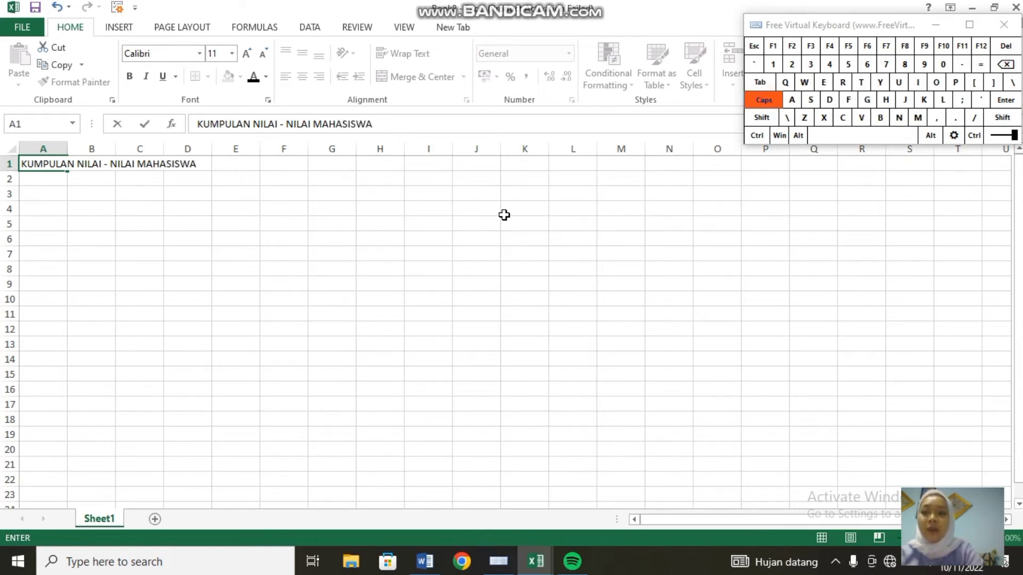
Merge and center the title across cells A1 to D1
click(74, 183)
click(58, 164)
drag(97, 168, 203, 164)
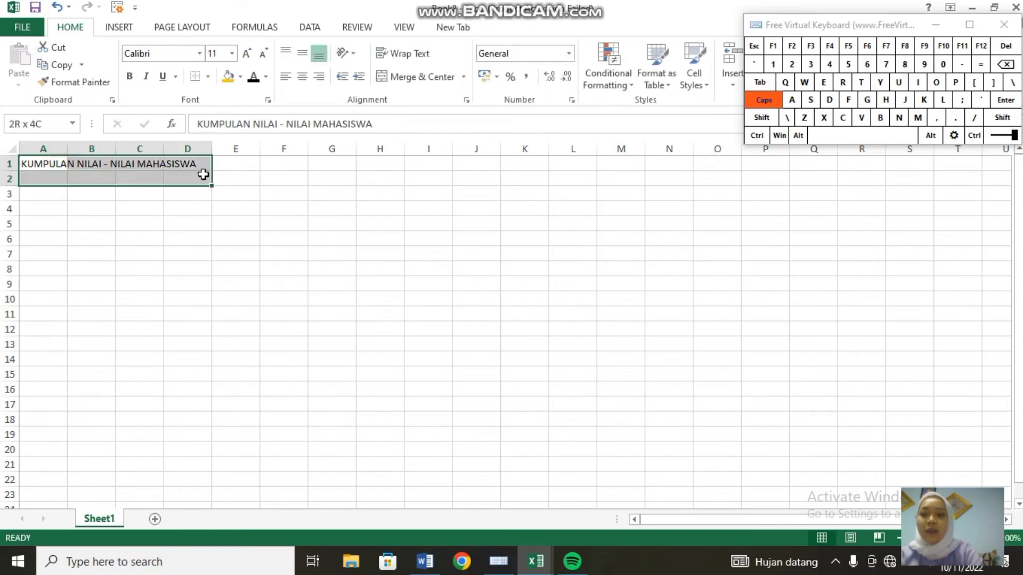
click(390, 77)
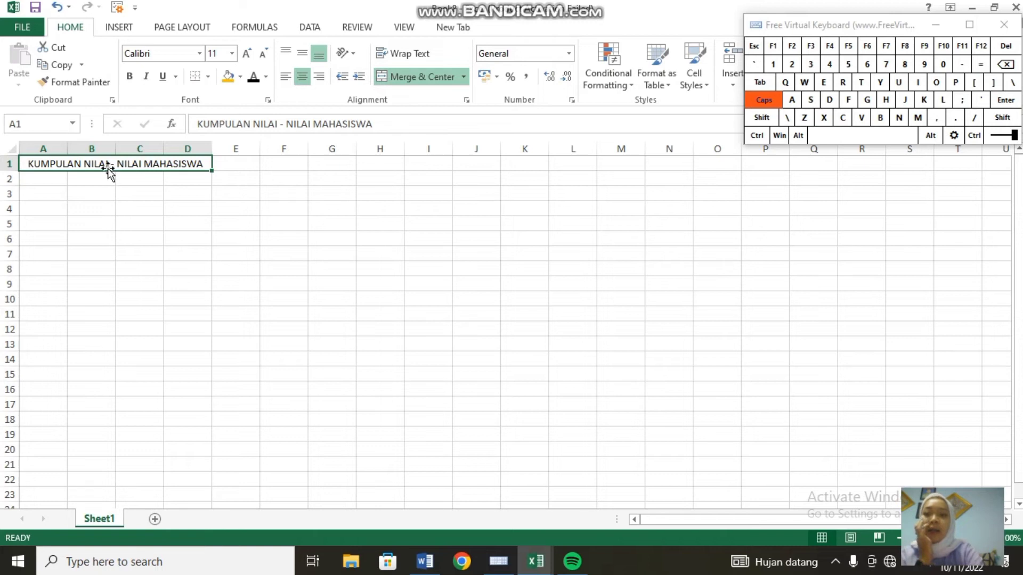
Enter the first column heading "NIALI 1" in cell A3
click(51, 192)
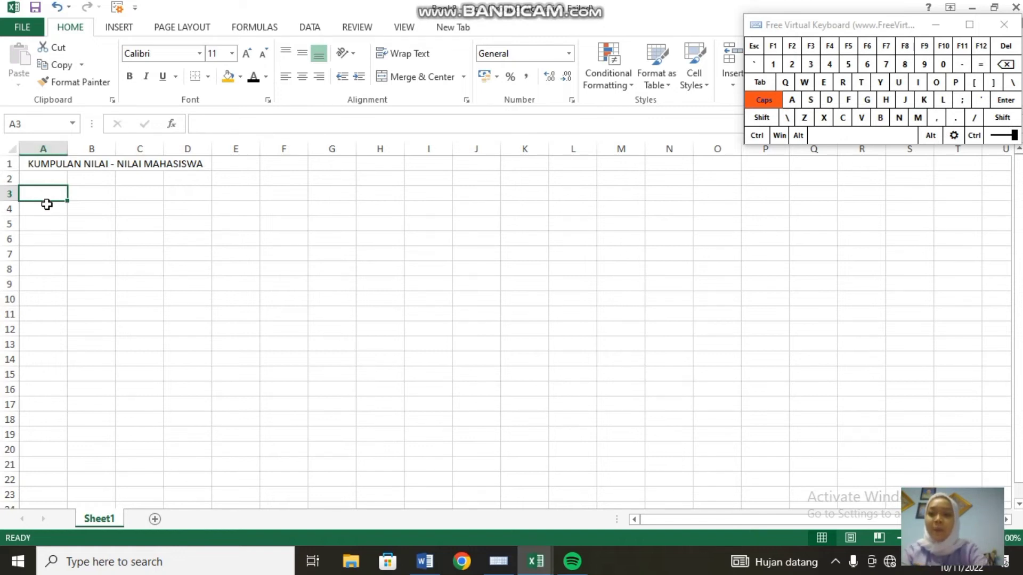
text(NI)
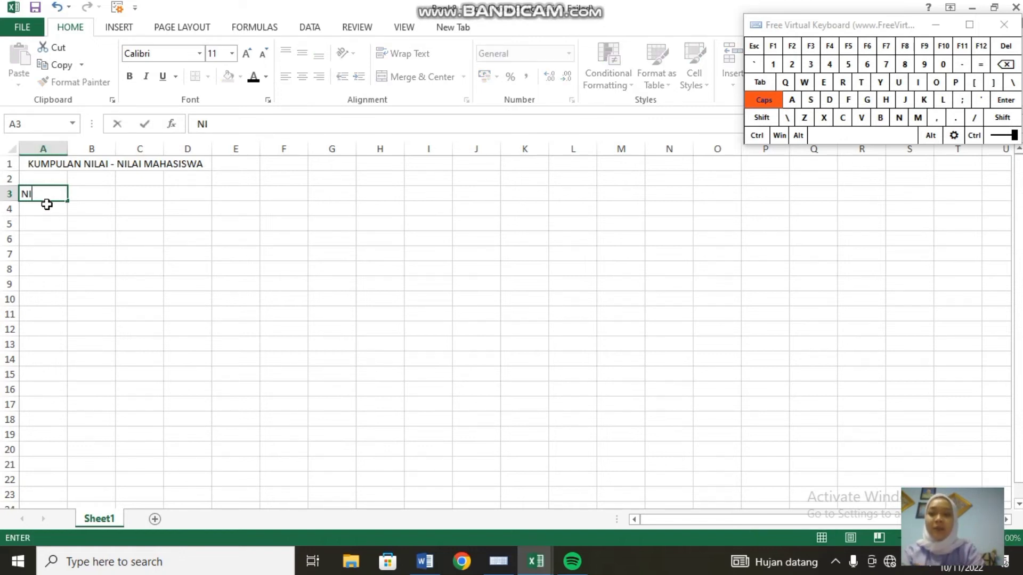
text(ALI)
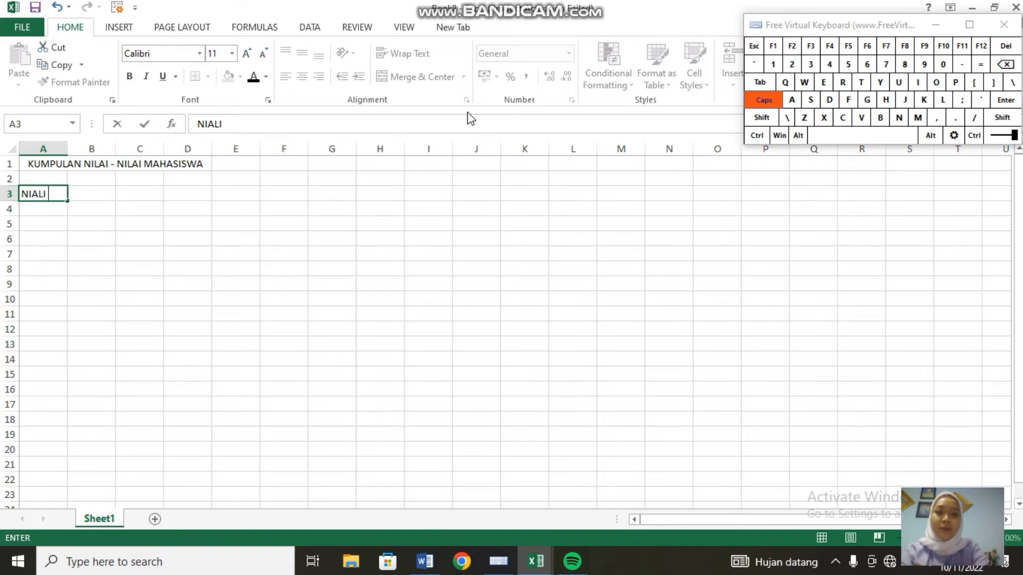
click(773, 64)
key(Tab)
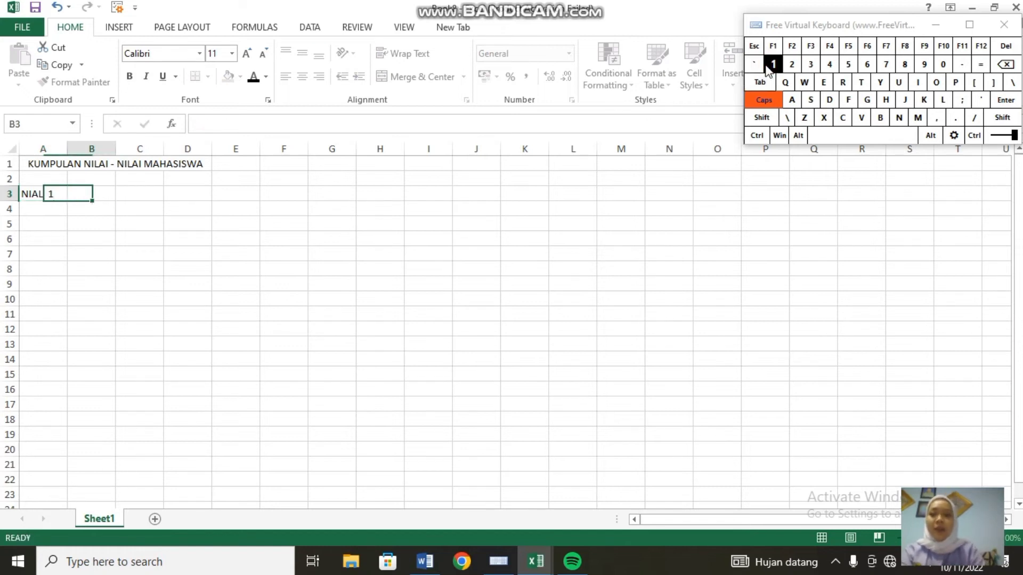
Enter the column heading "NILAI 2" in capitals in cell B3
key(Caps_Lock)
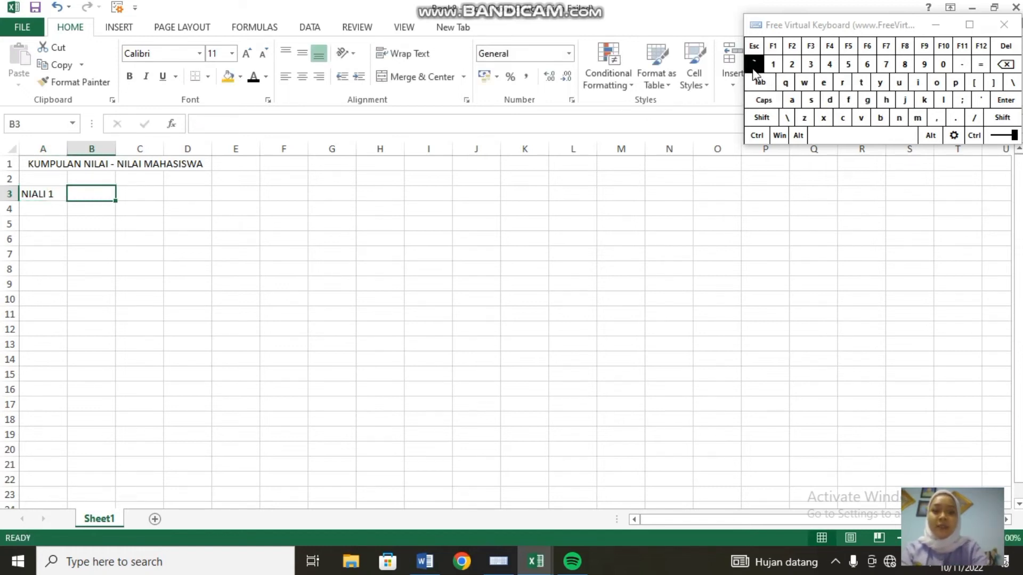
text(ni)
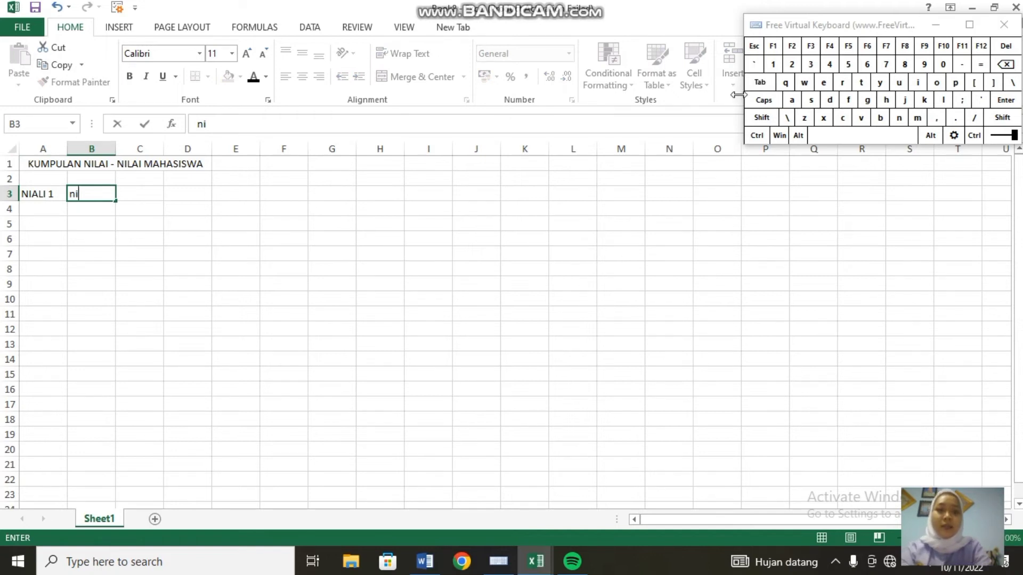
click(1010, 65)
click(1010, 65)
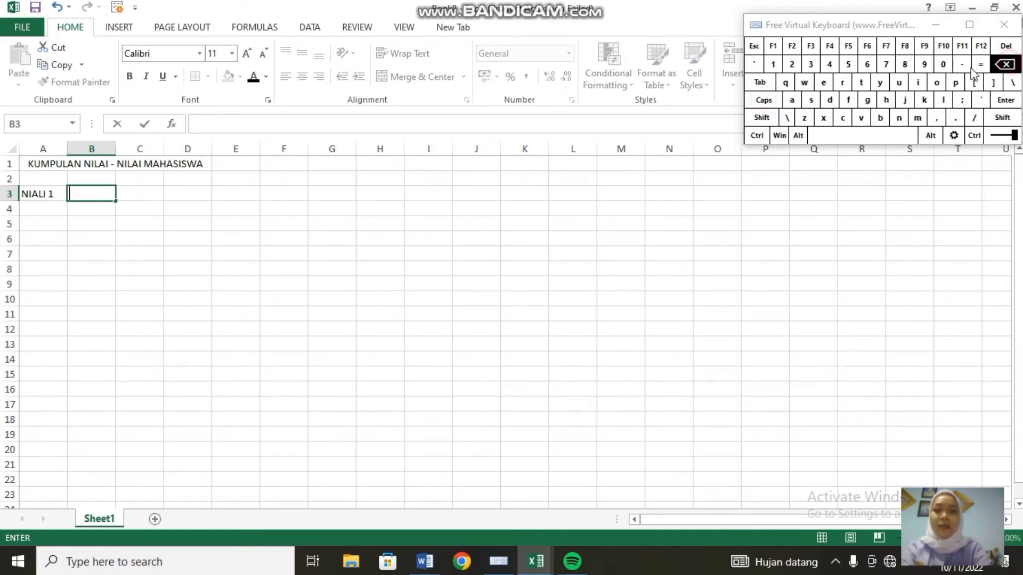
click(767, 102)
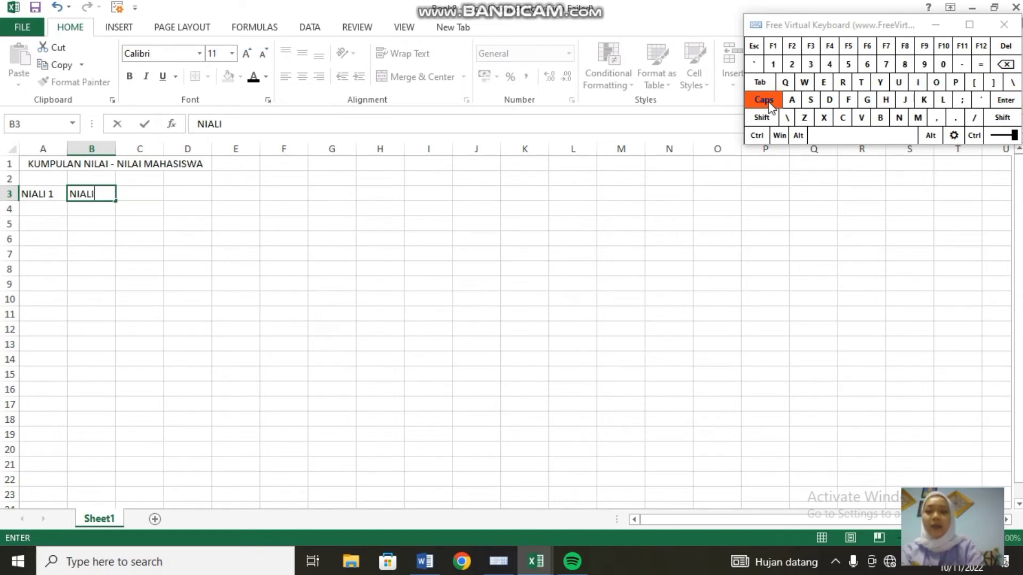
text(NIALI)
click(1006, 64)
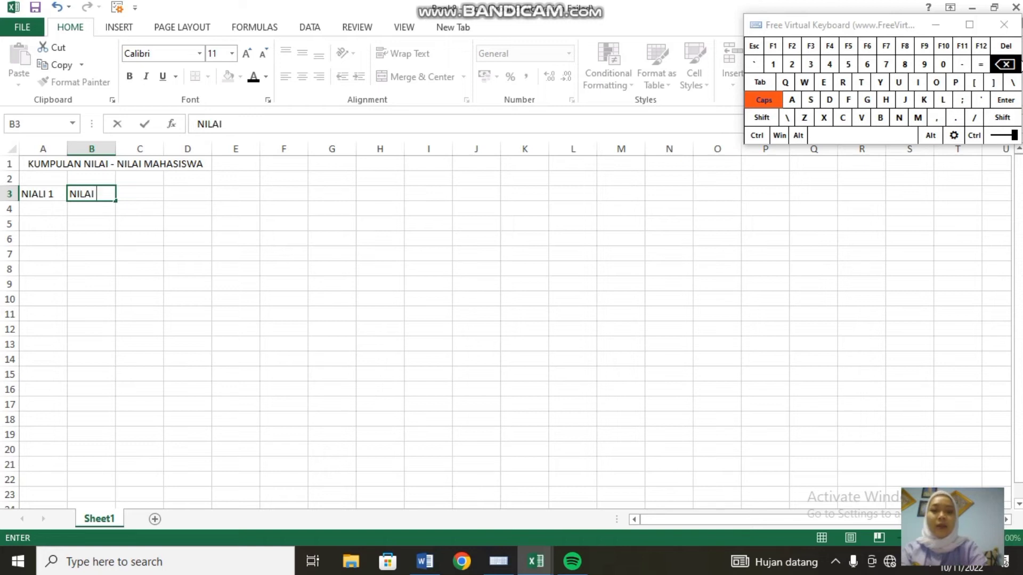
key(Caps_Lock)
click(789, 66)
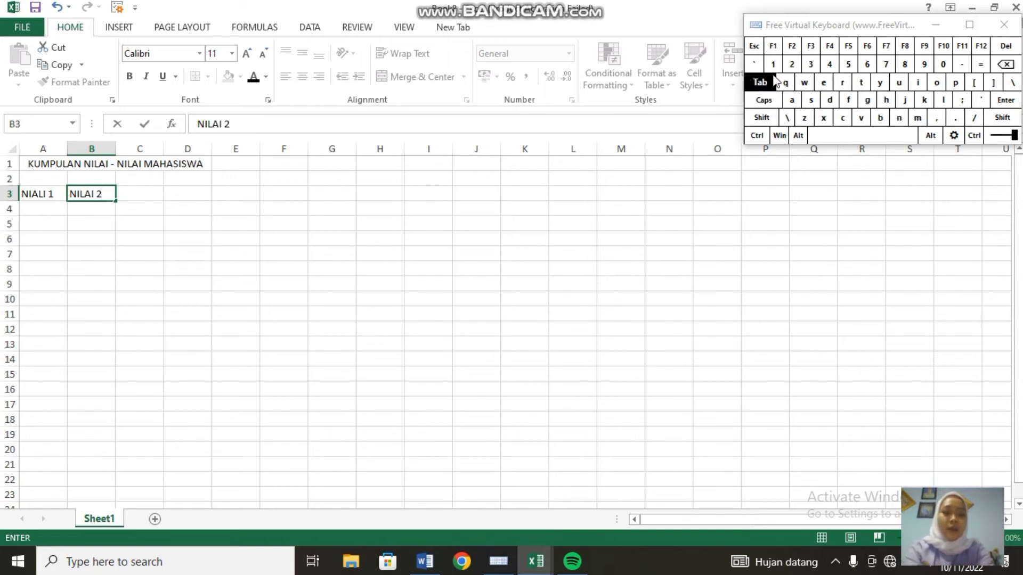
click(775, 80)
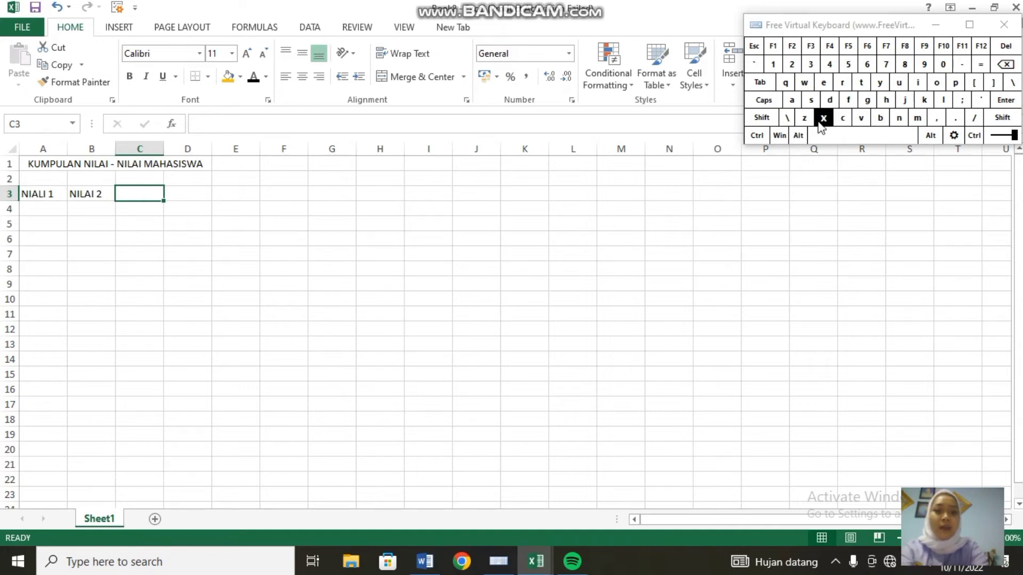
Enter the column heading "NILAI 3" in capitals in cell C3
click(764, 99)
text(NIAL)
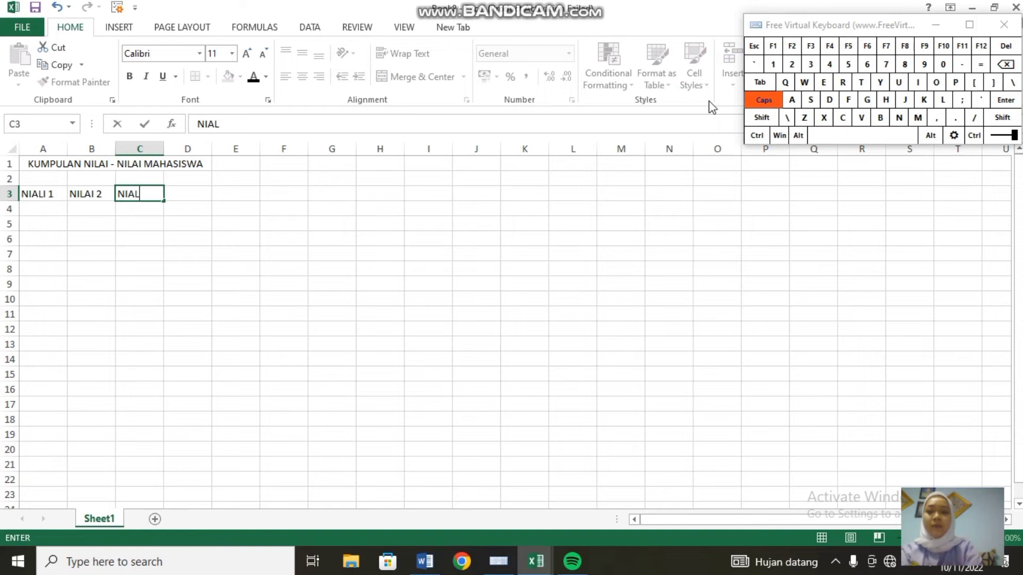
click(1009, 66)
click(1009, 66)
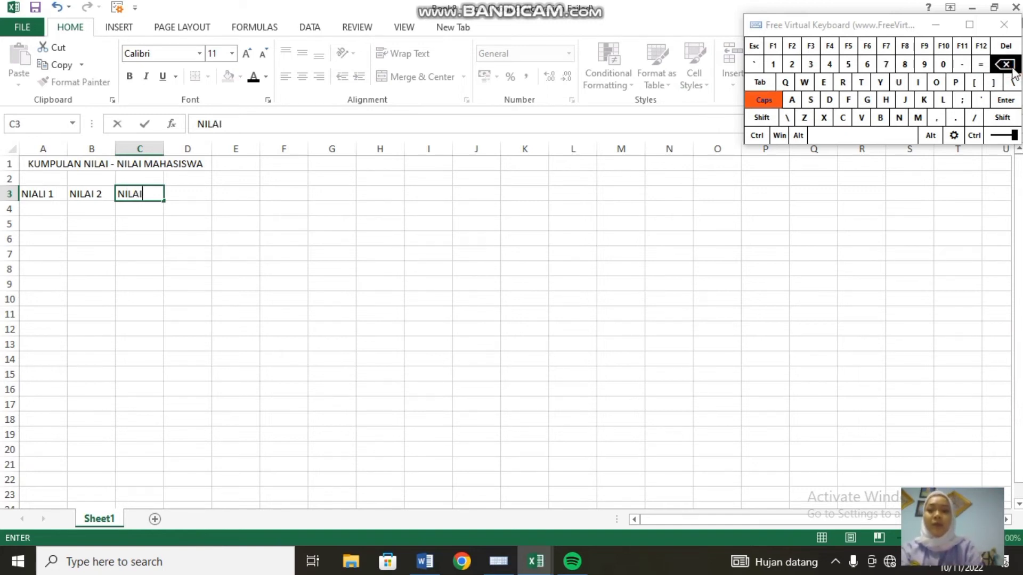
text(LAI)
click(812, 66)
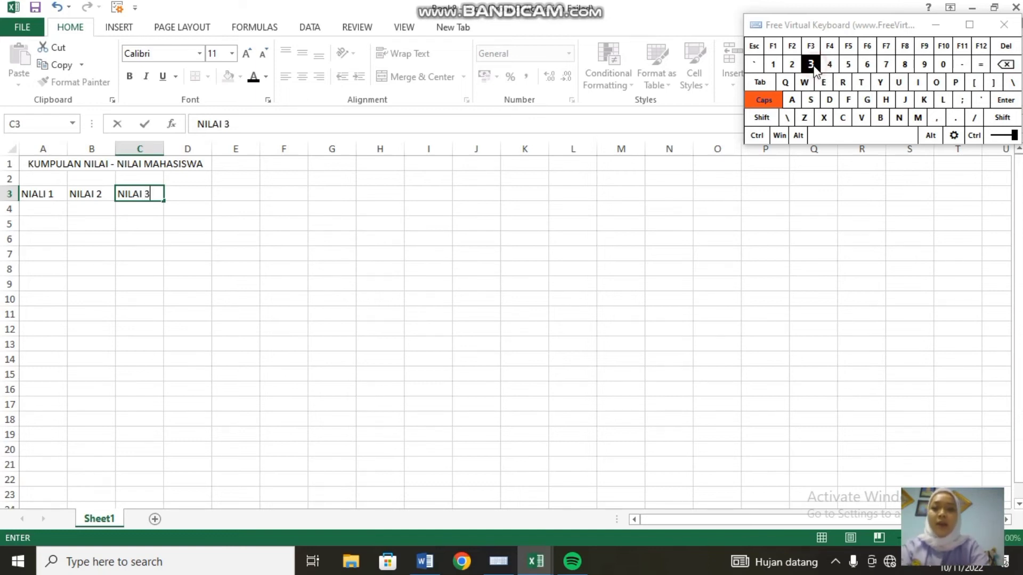
key(Tab)
Enter the column heading "NILAI 4" in cell D3
text(N)
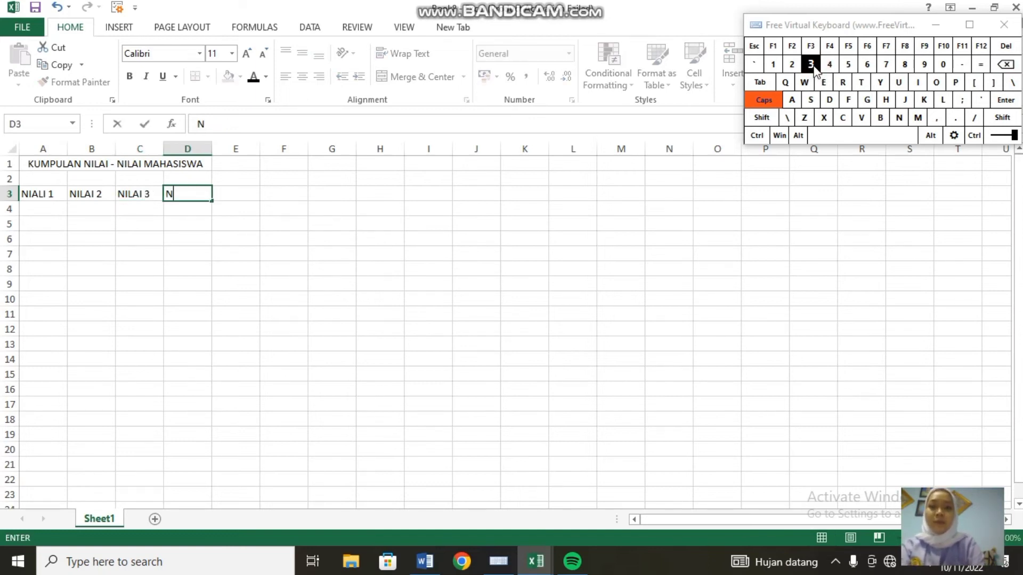
text(ILAI)
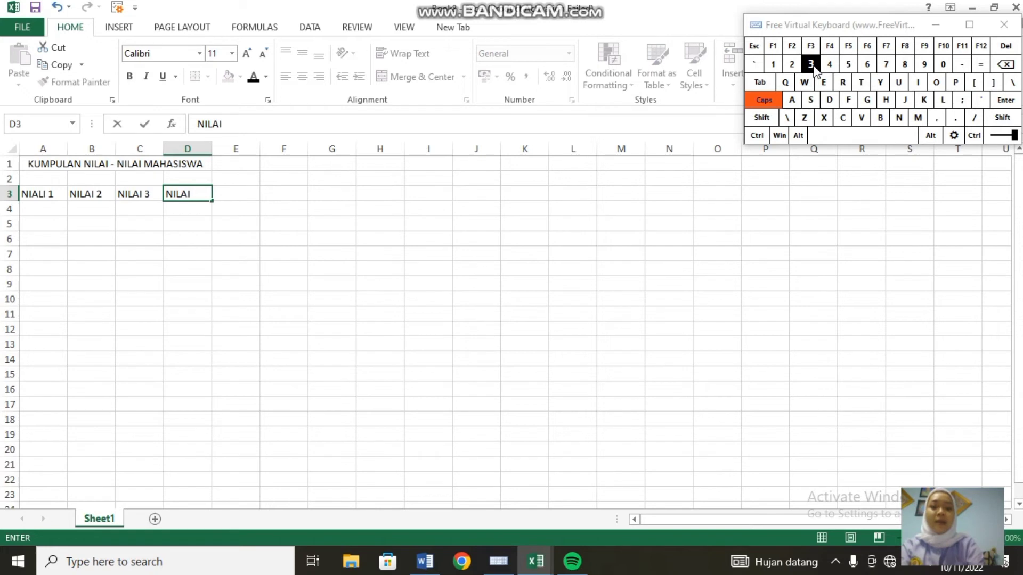
key(Caps_Lock)
text(4)
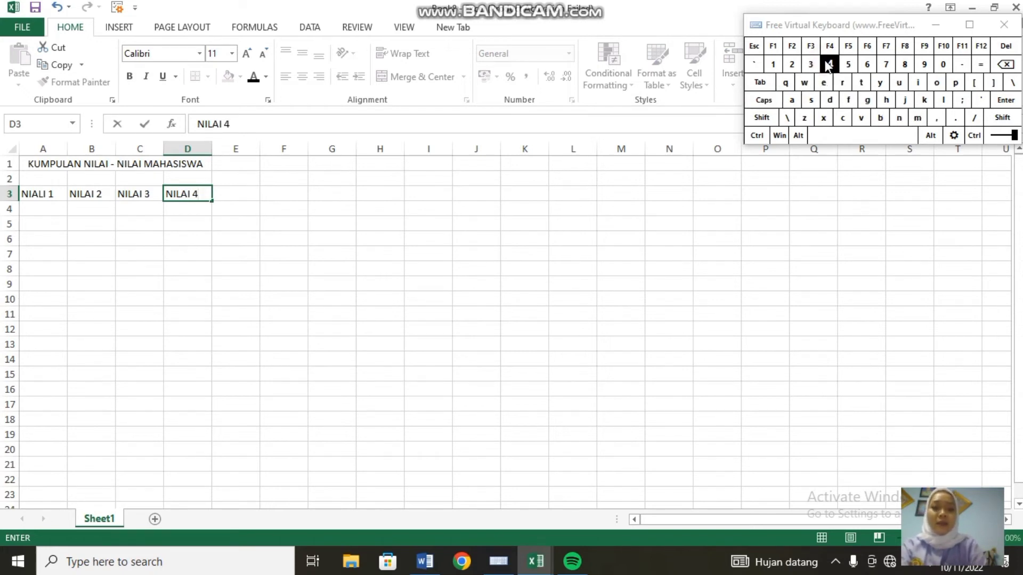
key(Tab)
Enter the column headings "NILAI 5" in cell E3 and "SUM" in cell F3
click(766, 101)
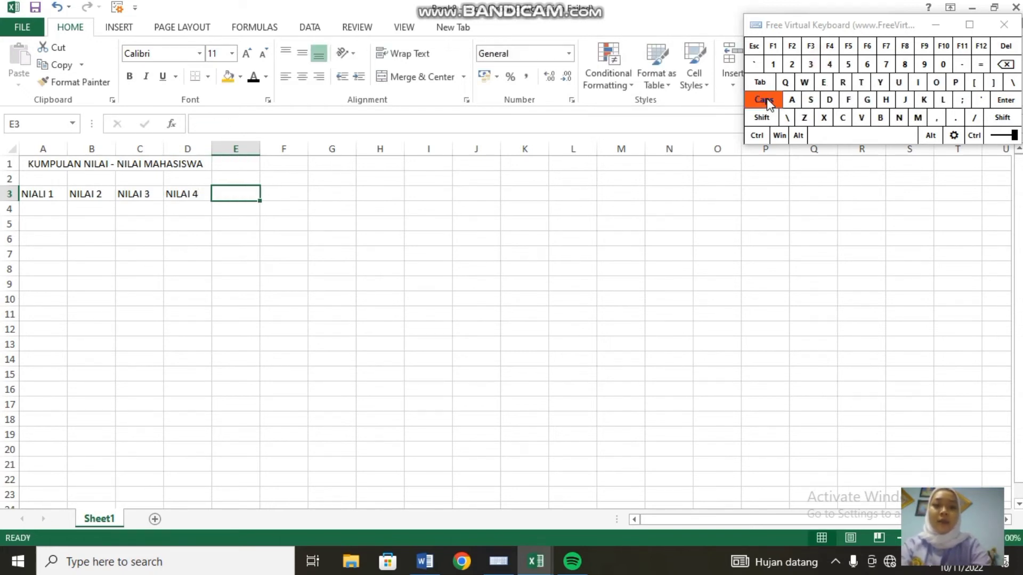
text(NILAI)
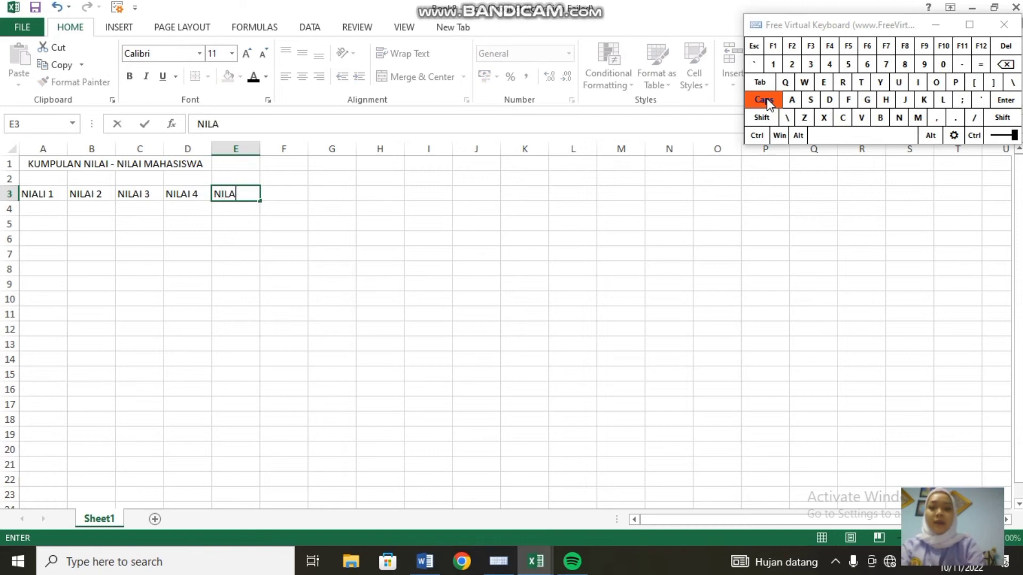
click(766, 101)
click(766, 101)
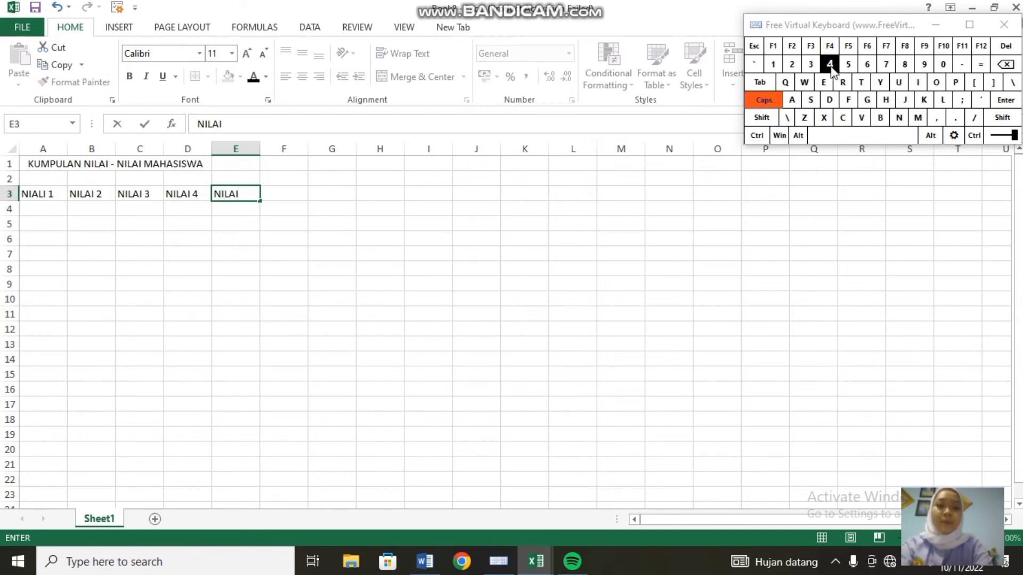
text(5)
key(Tab)
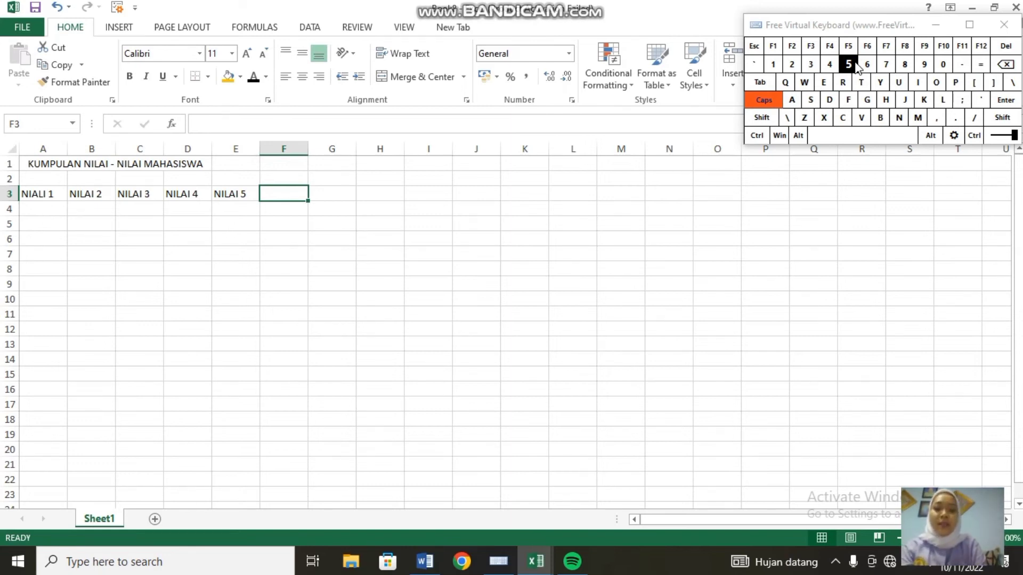
text(SUM)
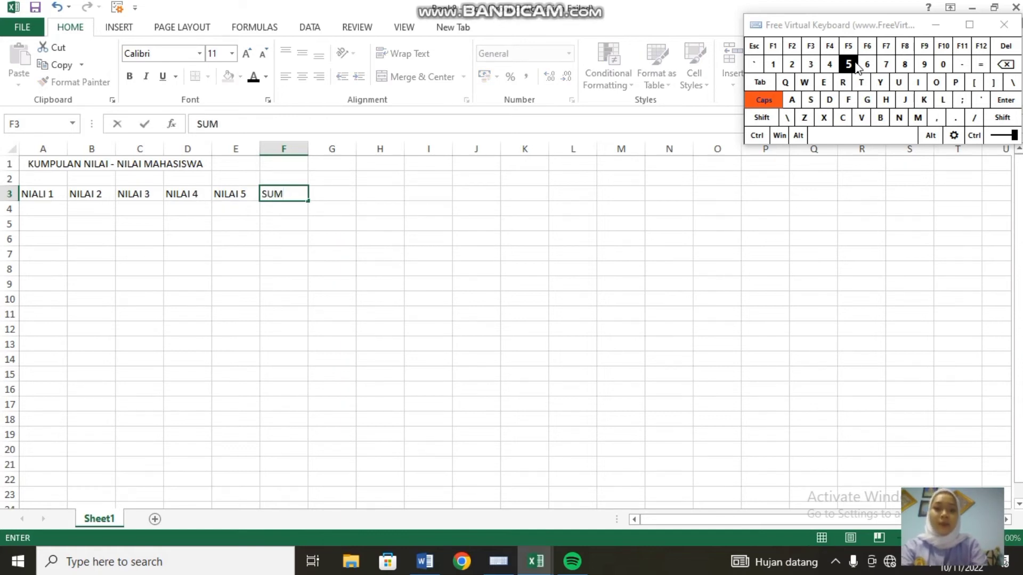
key(Tab)
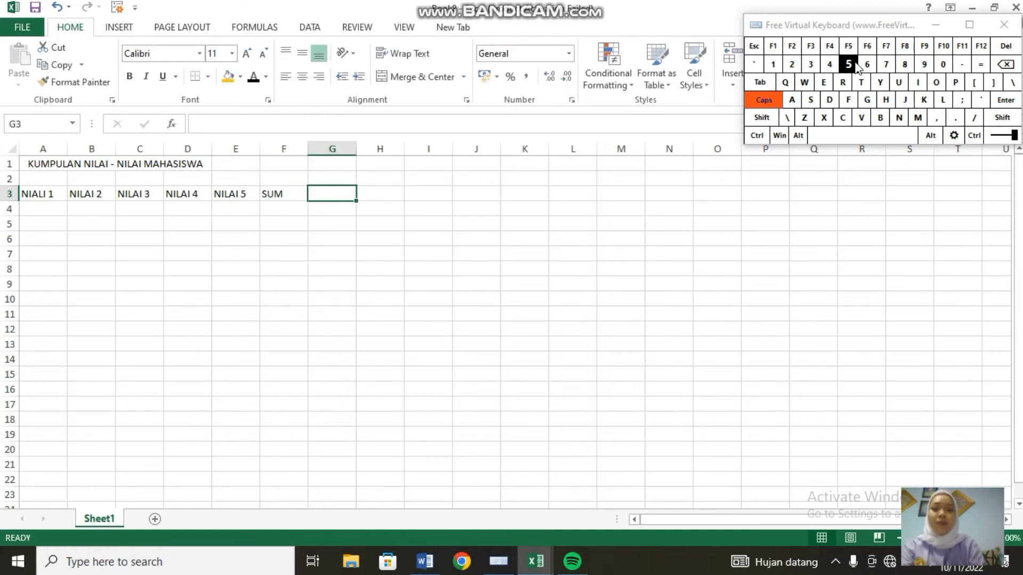
Enter the column heading "AVERAGE" in capitals in cell G3
text(Av)
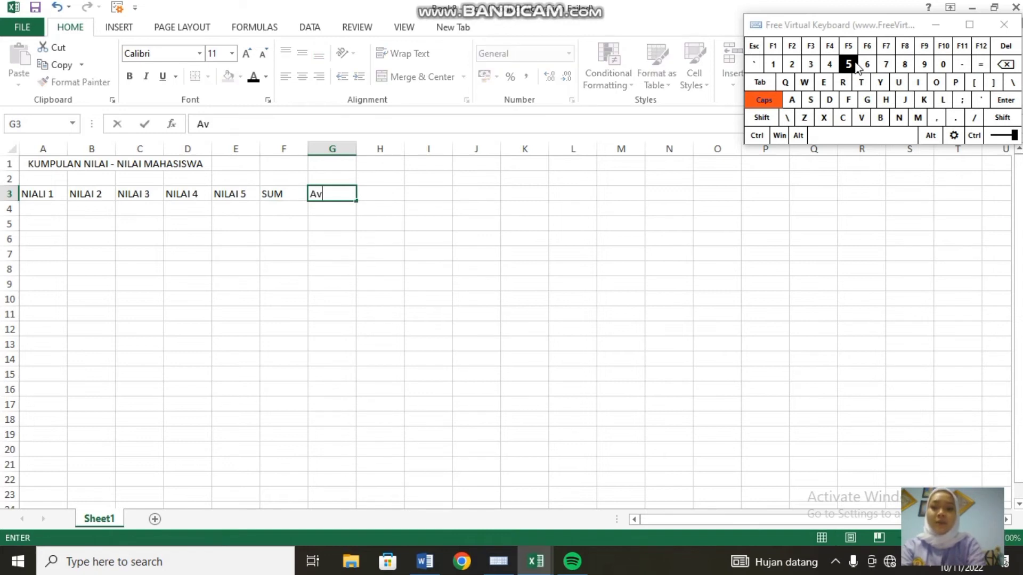
text(E)
key(Caps_Lock)
text(ra)
click(1006, 64)
click(1006, 65)
click(1006, 65)
click(1006, 65)
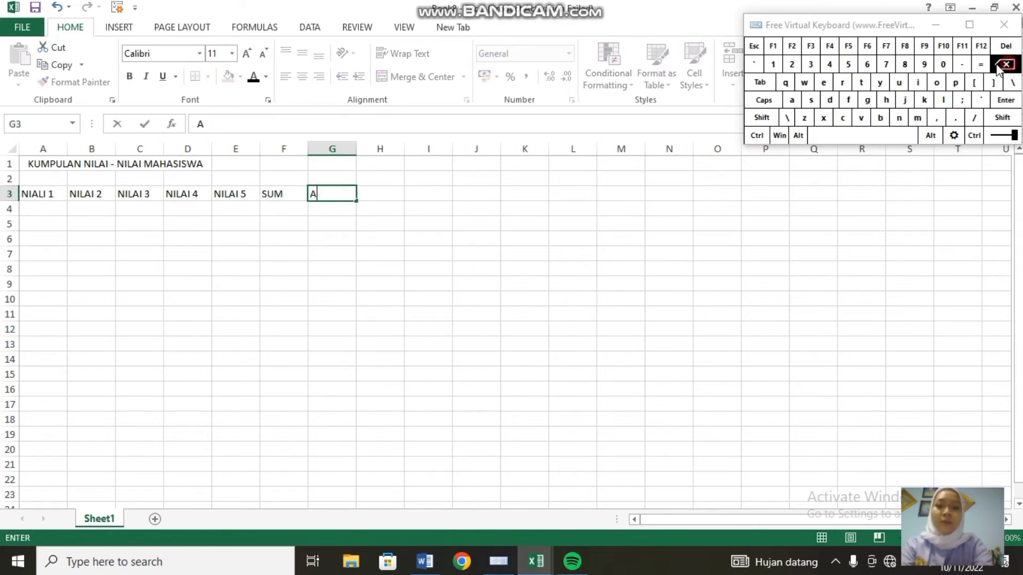
click(764, 101)
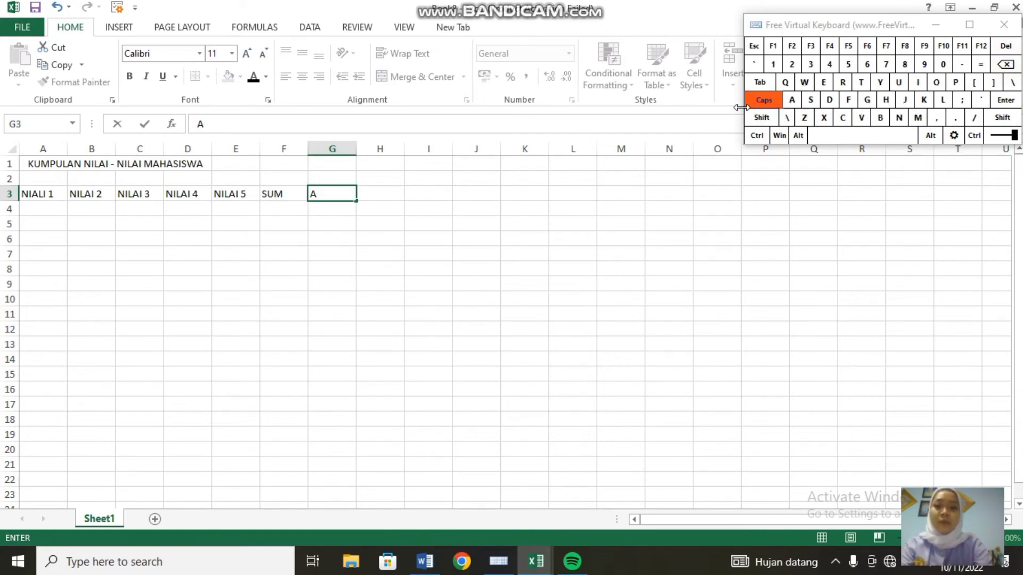
text(VERAGE)
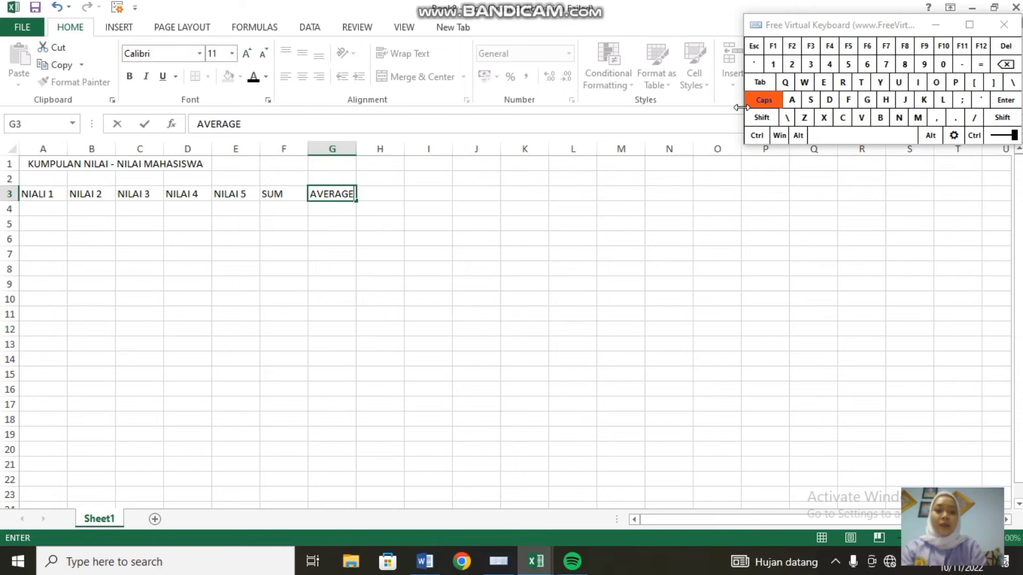
key(Tab)
Enter the column heading "COUNT" in capitals in cell H3
key(Caps_Lock)
text(co)
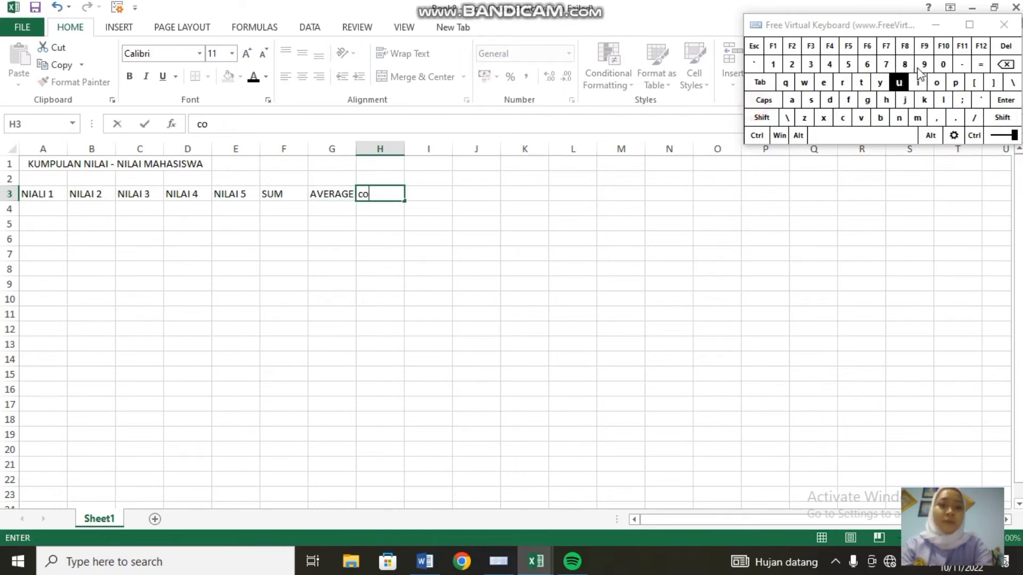
click(1007, 65)
click(1007, 65)
click(767, 100)
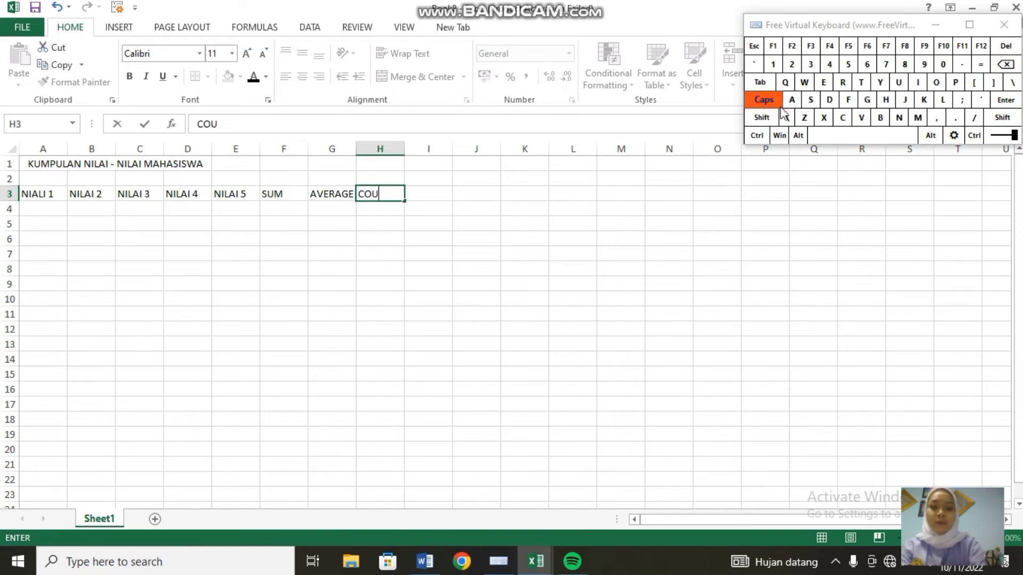
text(COUNT)
click(781, 109)
key(Tab)
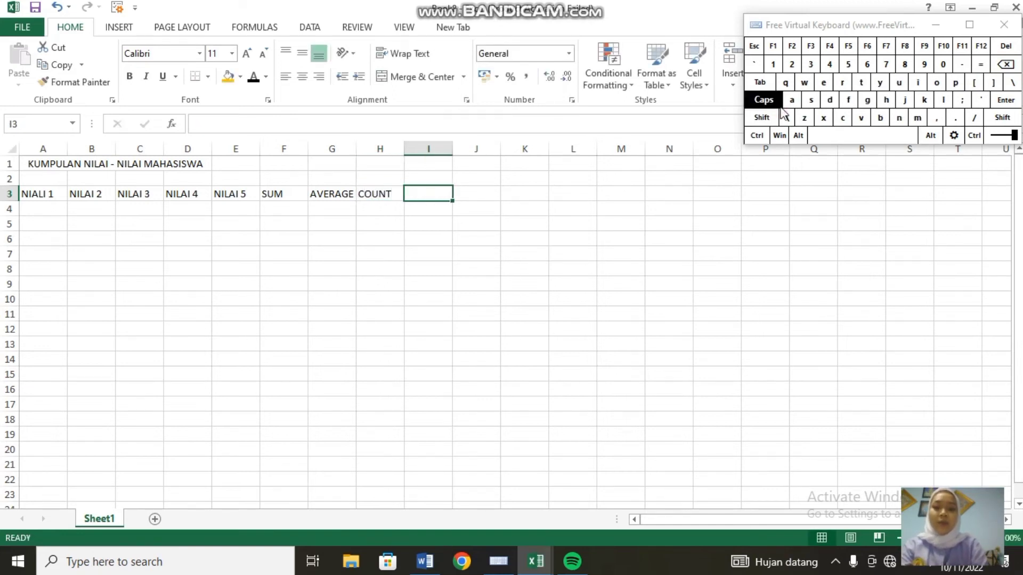
Enter the column heading "MAX" in capitals in cell I3
text(ma)
click(767, 101)
click(1006, 64)
click(1007, 64)
text(MAX)
key(Caps_Lock)
key(Tab)
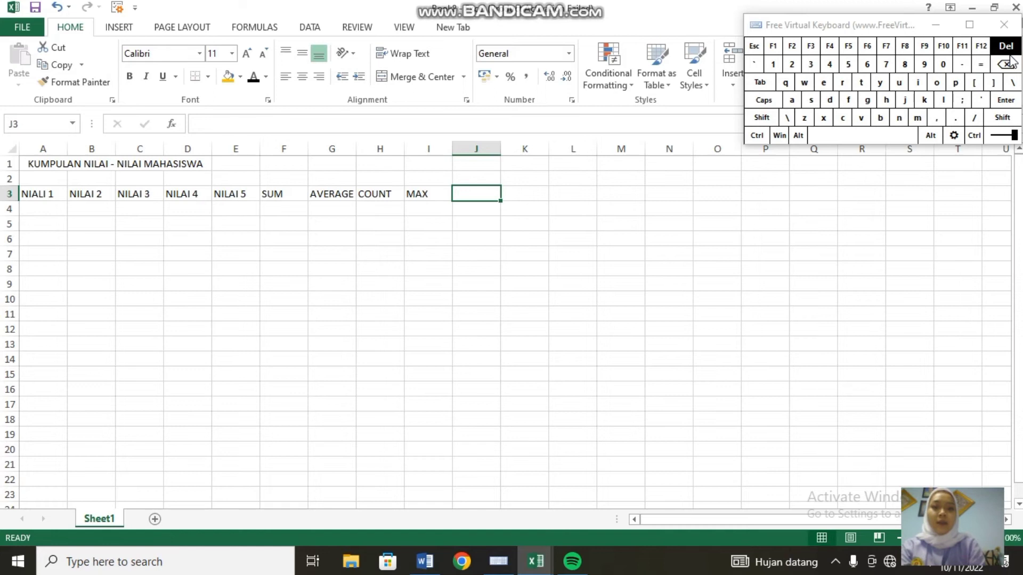
Enter the column heading "MIN" in capitals in cell J3
click(780, 101)
text(M)
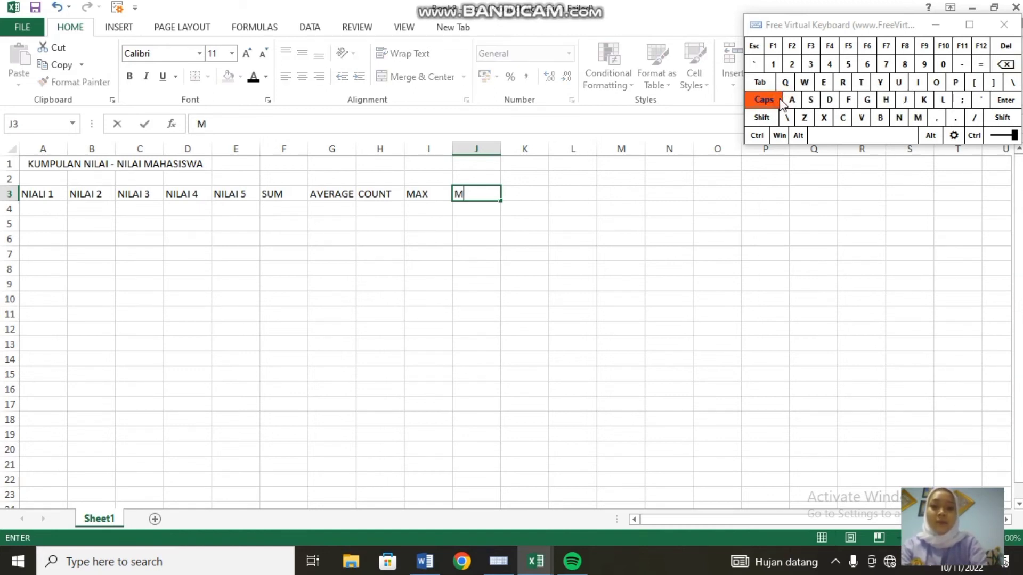
text(IN)
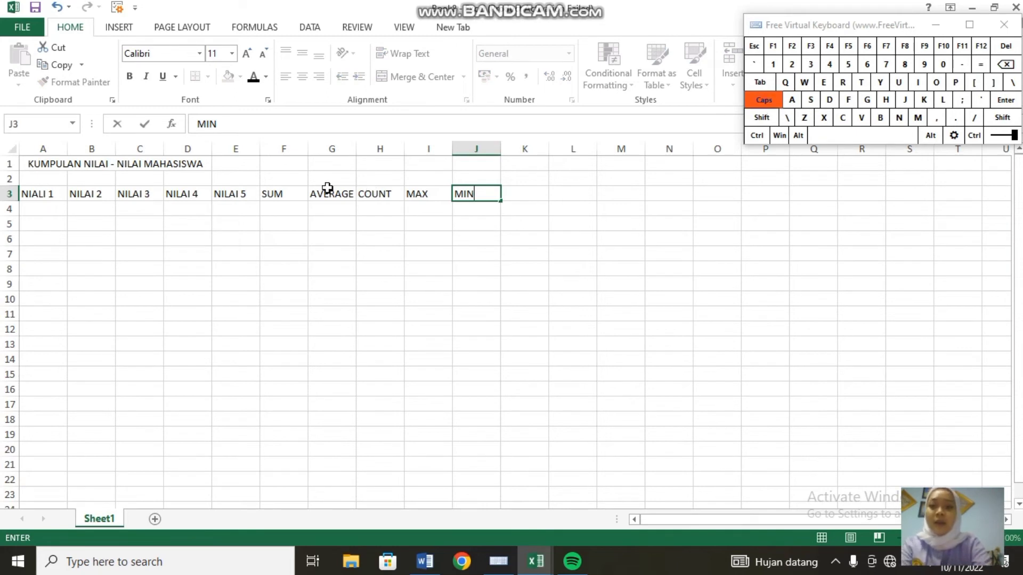
Apply all borders to the table range A3:J10, from the heading row down through row 10
click(51, 196)
drag(52, 197, 463, 266)
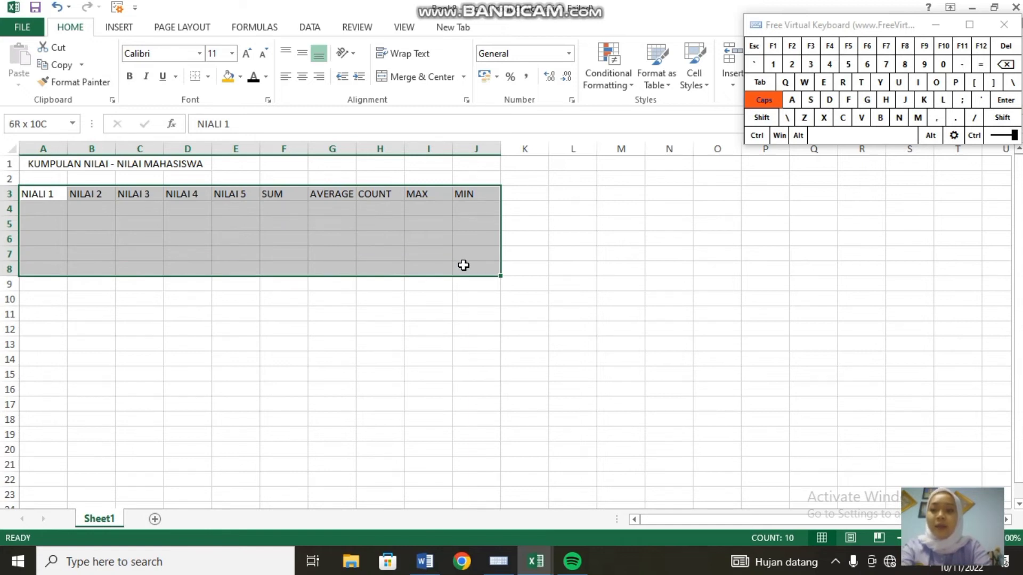
drag(464, 268, 473, 299)
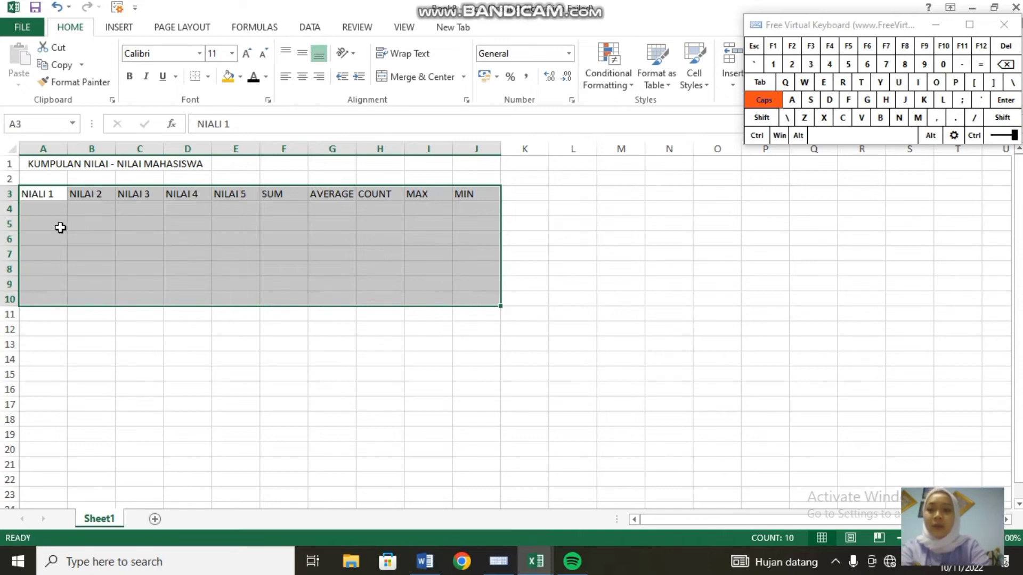
click(207, 76)
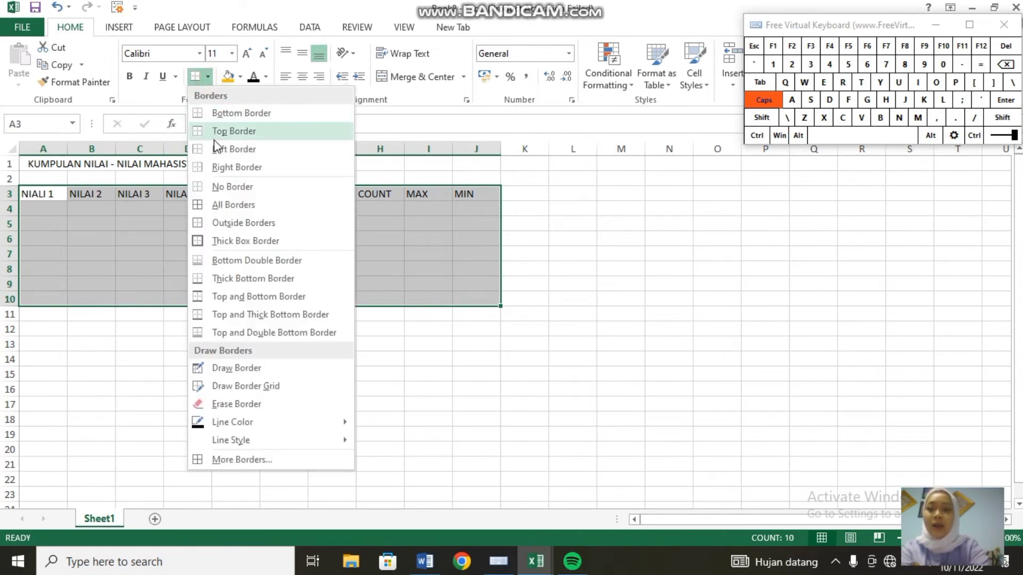
click(223, 207)
click(51, 222)
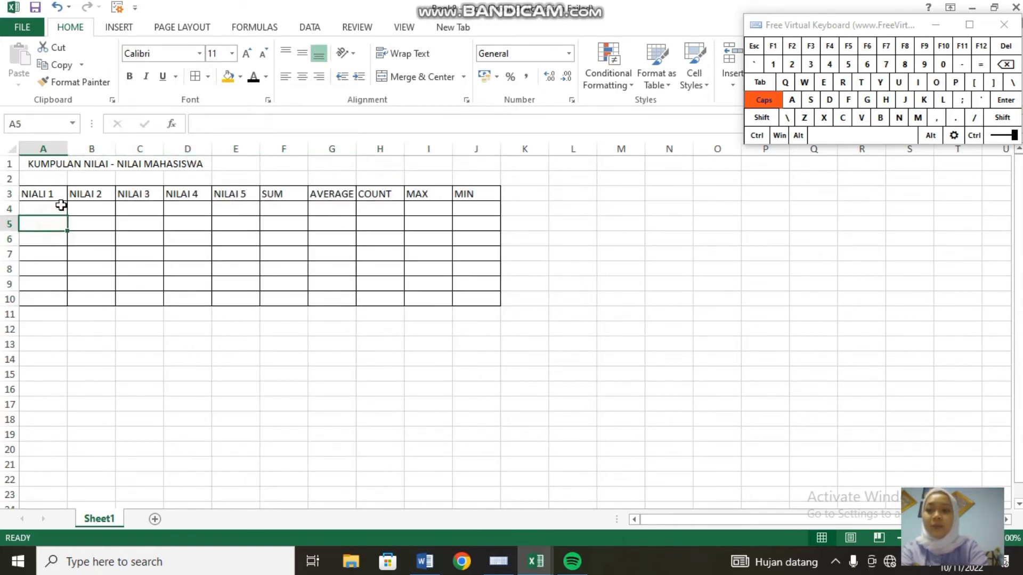
Unmerge the title, merge and center it across A1:J1, and give it an orange fill
key(Caps_Lock)
drag(57, 165, 480, 156)
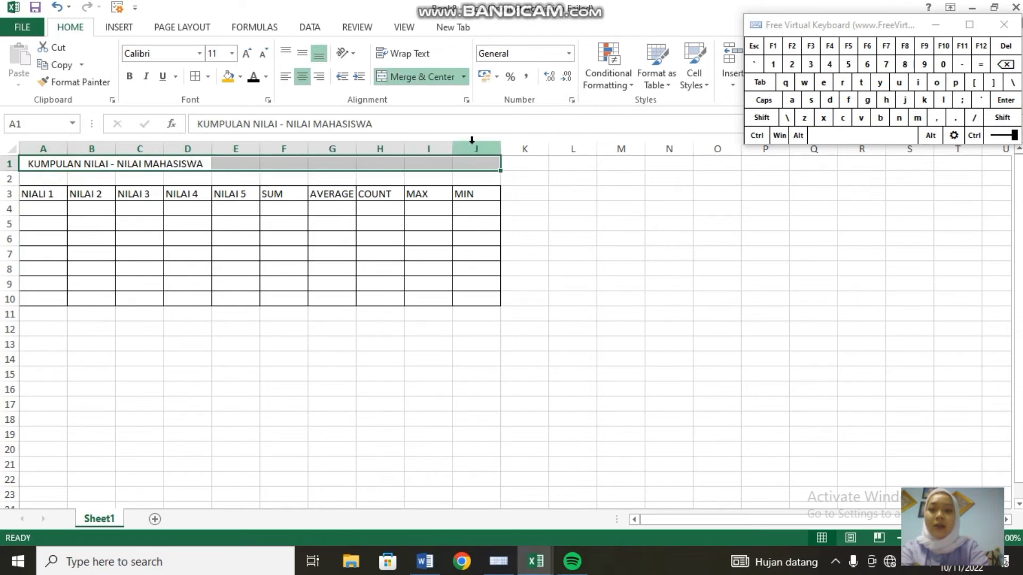
click(424, 77)
click(425, 79)
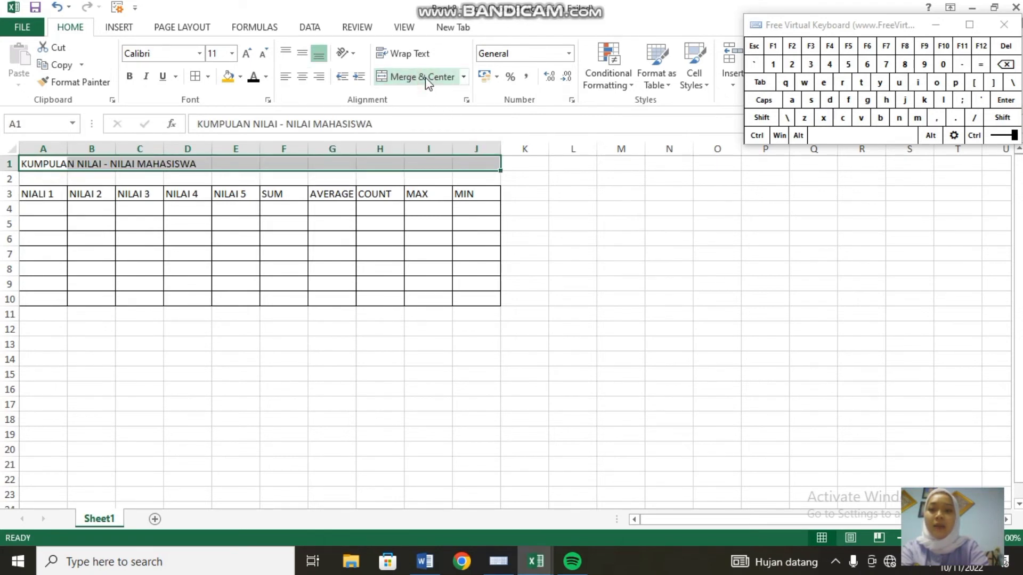
click(222, 264)
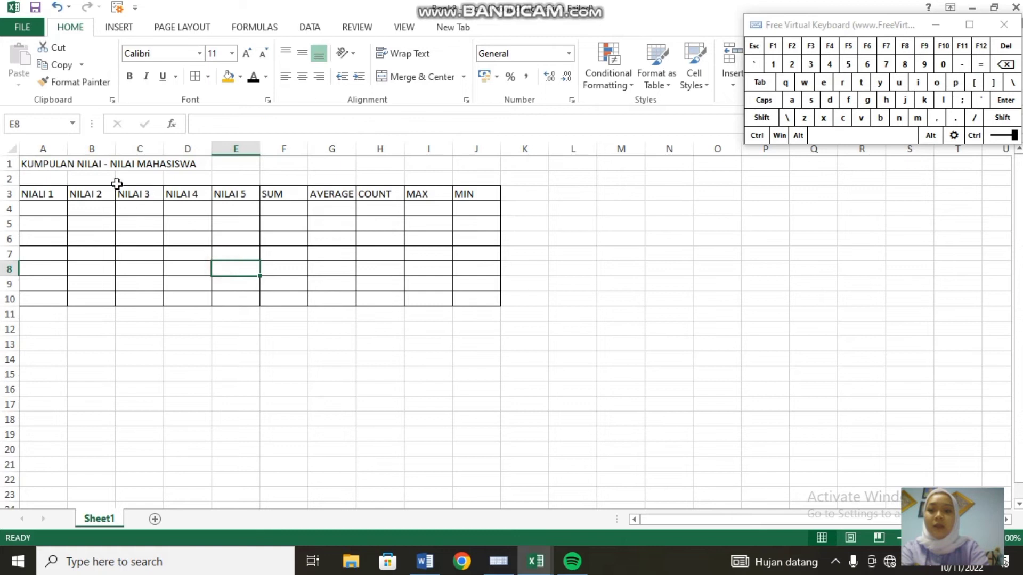
drag(25, 167, 488, 133)
click(399, 76)
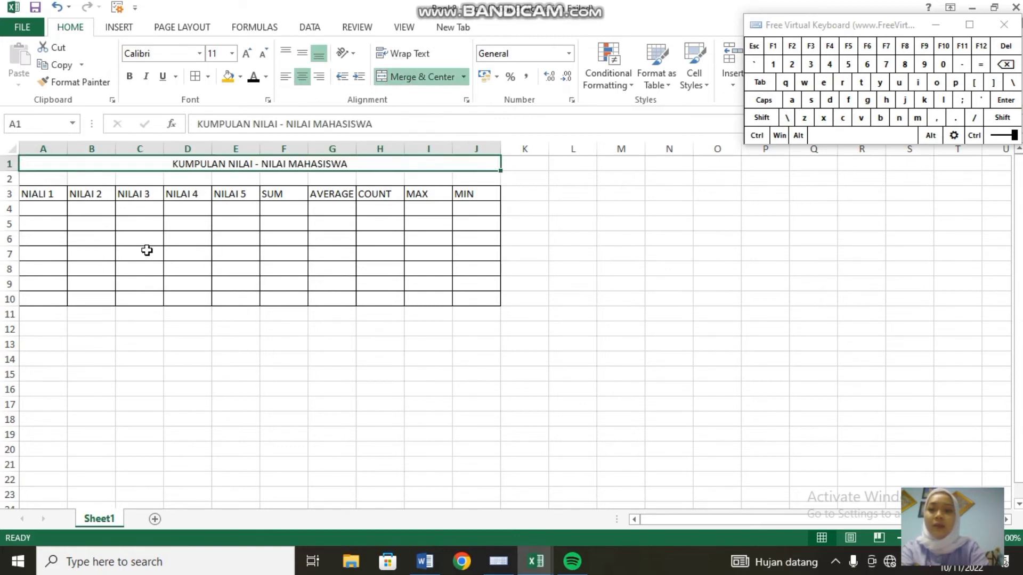
click(228, 76)
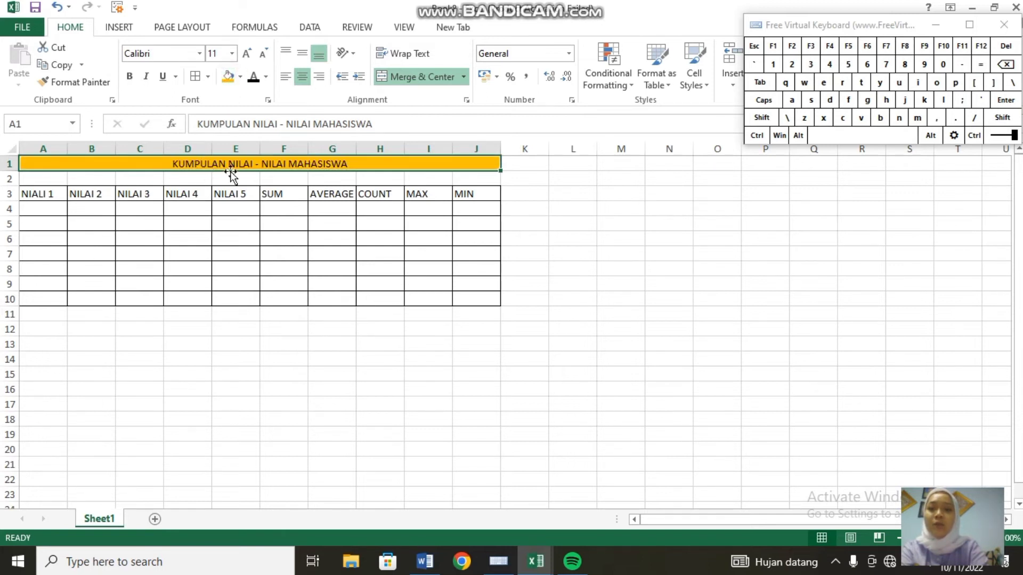
click(65, 215)
Correct the misspelled heading in cell A3 to "NILAI 1"
key(Caps_Lock)
click(55, 192)
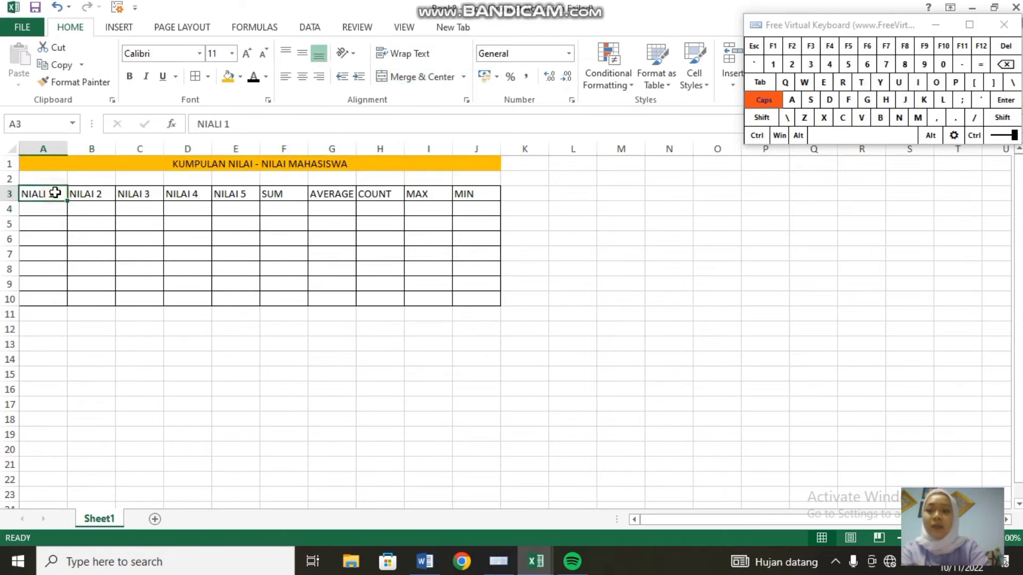
double_click(44, 195)
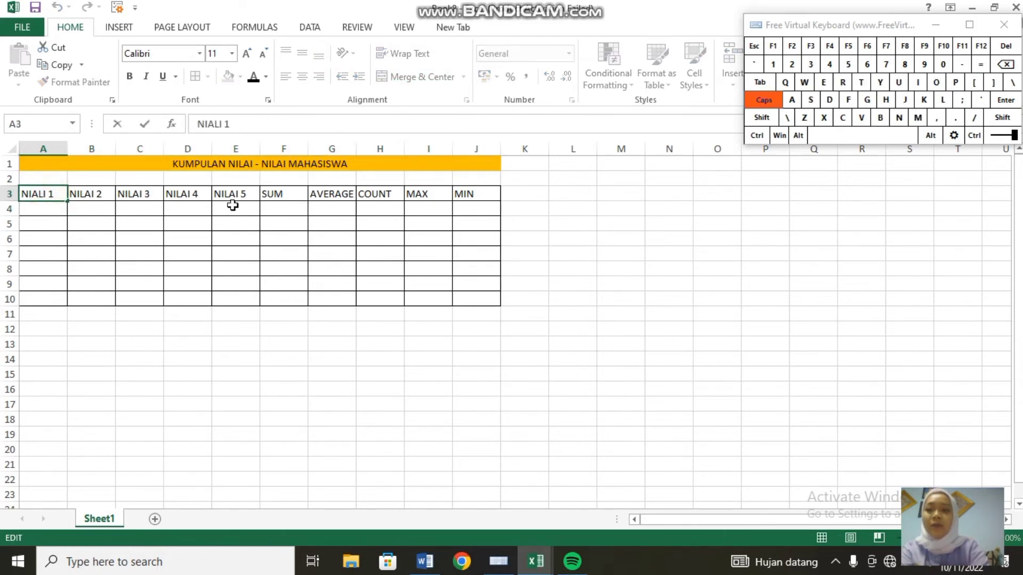
click(1005, 65)
click(1005, 71)
text(LA)
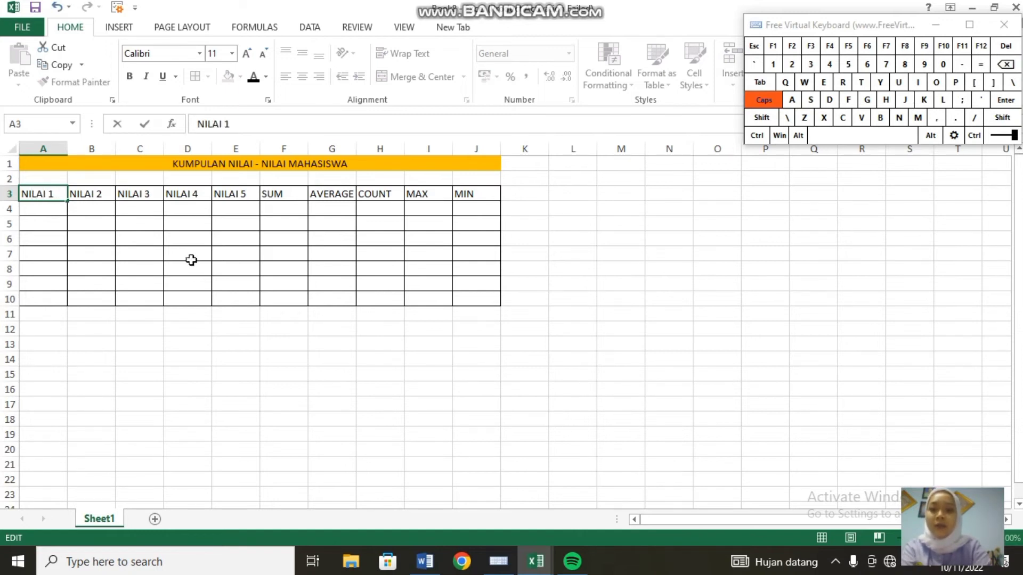
click(52, 237)
Center the contents of the table range A3:J10 horizontally
drag(47, 194, 470, 297)
click(185, 212)
key(Caps_Lock)
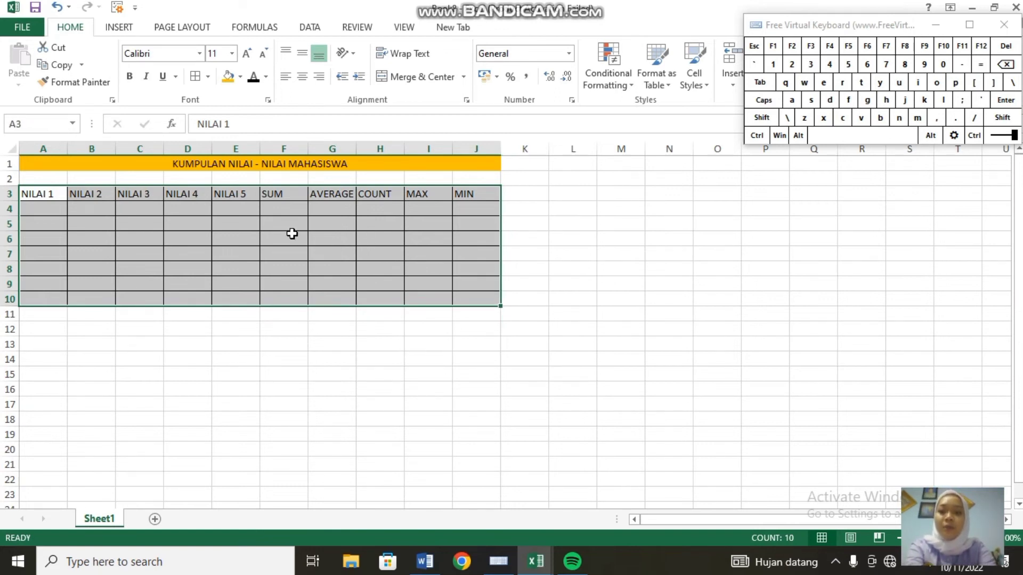
click(302, 78)
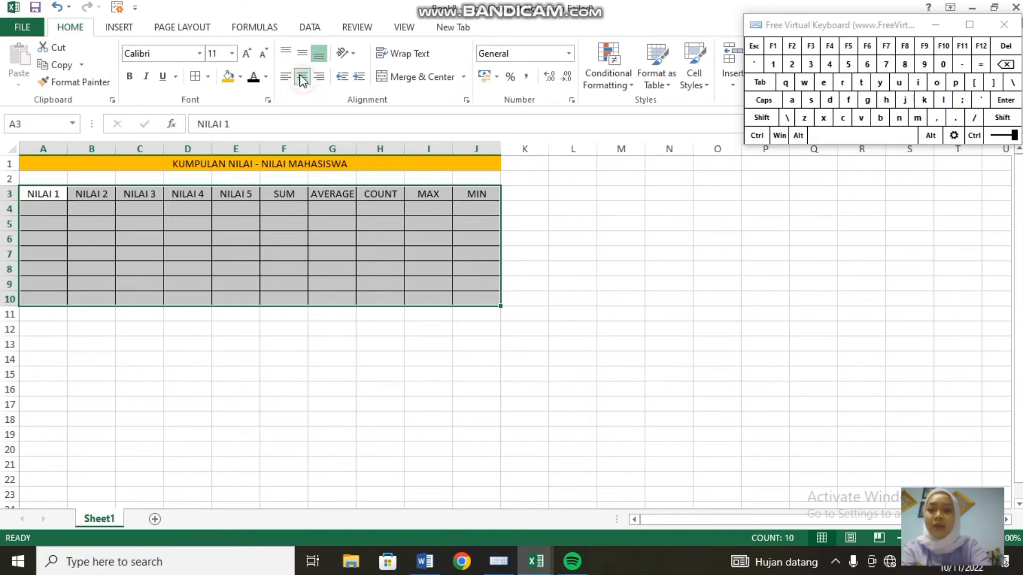
click(226, 276)
Give the heading row A3:J3 a light gray fill and make its text bold
drag(47, 194, 475, 193)
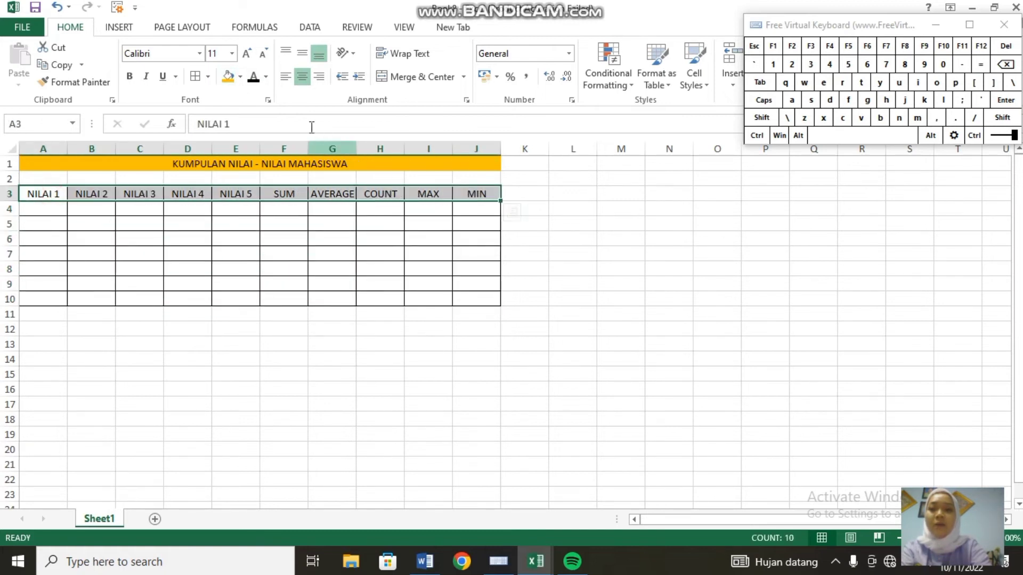
click(241, 77)
click(255, 110)
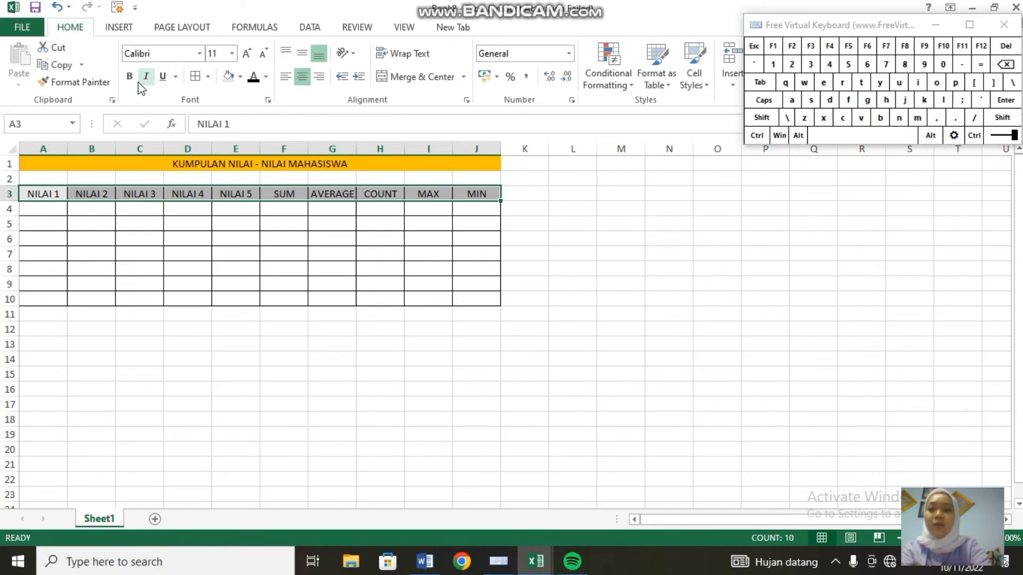
click(33, 226)
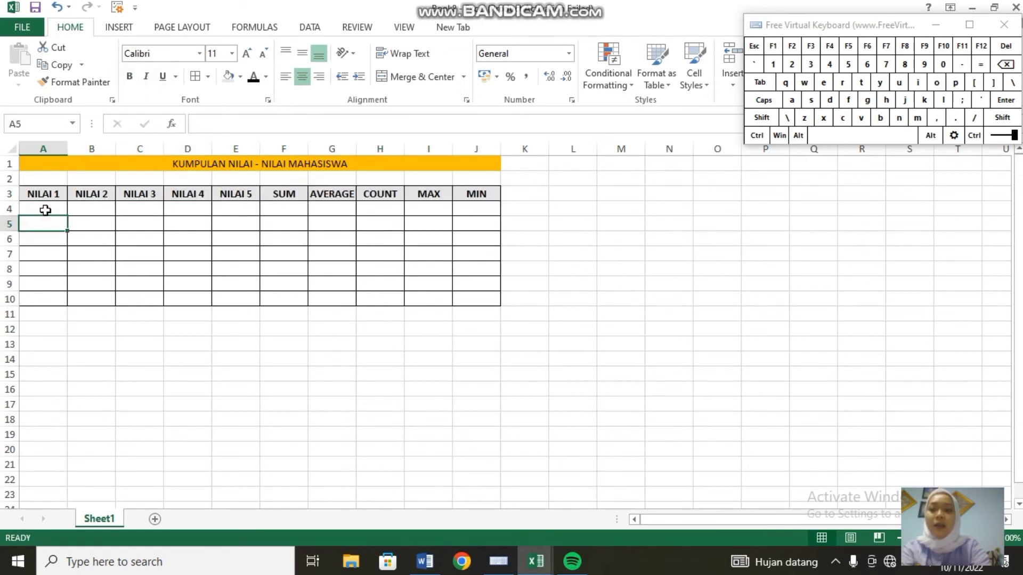
Enter the NILAI 1 grades 60, 50, 70, 40, 70, 65 and 80 in cells A4 to A10
click(45, 210)
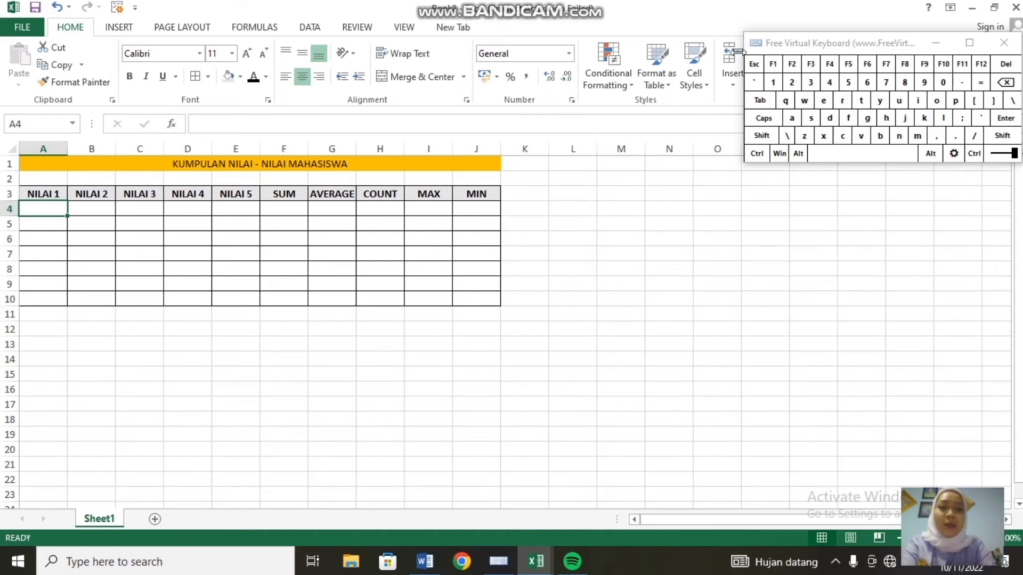
click(867, 82)
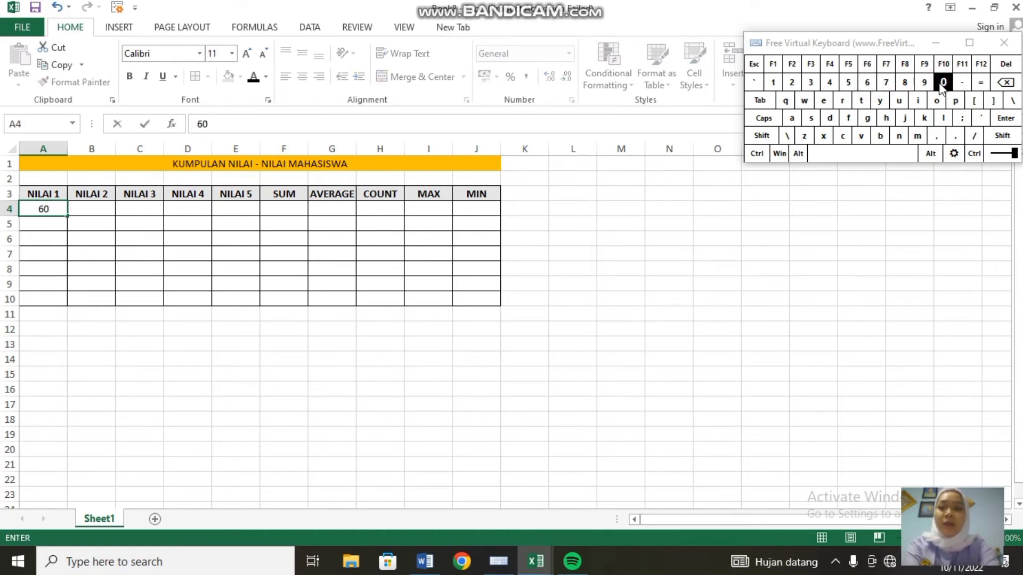
double_click(44, 224)
text(50)
double_click(43, 239)
text(70)
double_click(43, 254)
text(40)
double_click(44, 269)
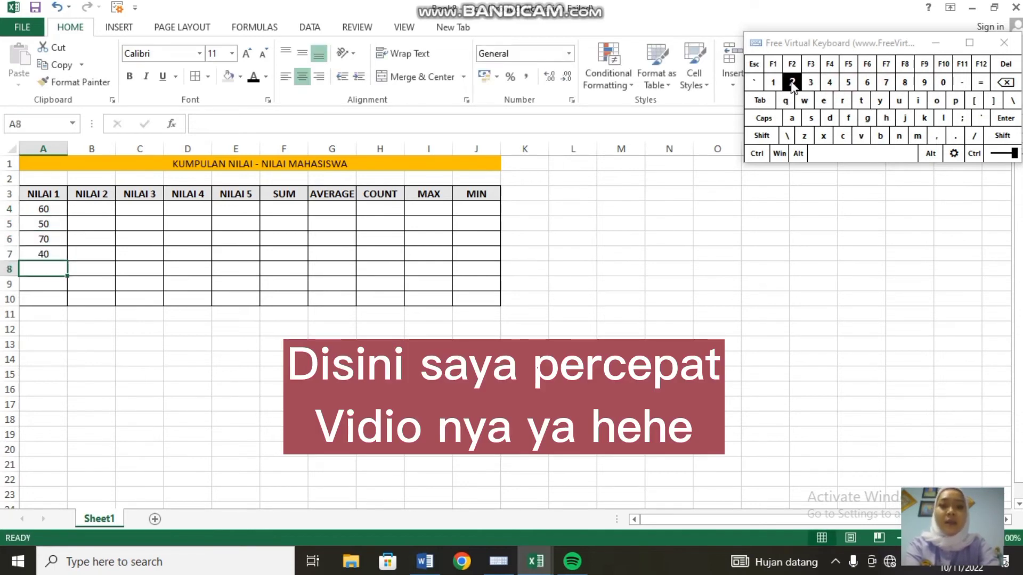
text(70)
double_click(44, 284)
text(65)
double_click(44, 299)
text(80)
Enter the NILAI 2 grades 90, 80, 87, 67, 50, 89 and 60 in cells B4 to B10
double_click(92, 209)
text(90)
double_click(92, 224)
click(944, 83)
click(905, 83)
click(886, 83)
click(867, 83)
click(849, 83)
click(925, 83)
click(944, 83)
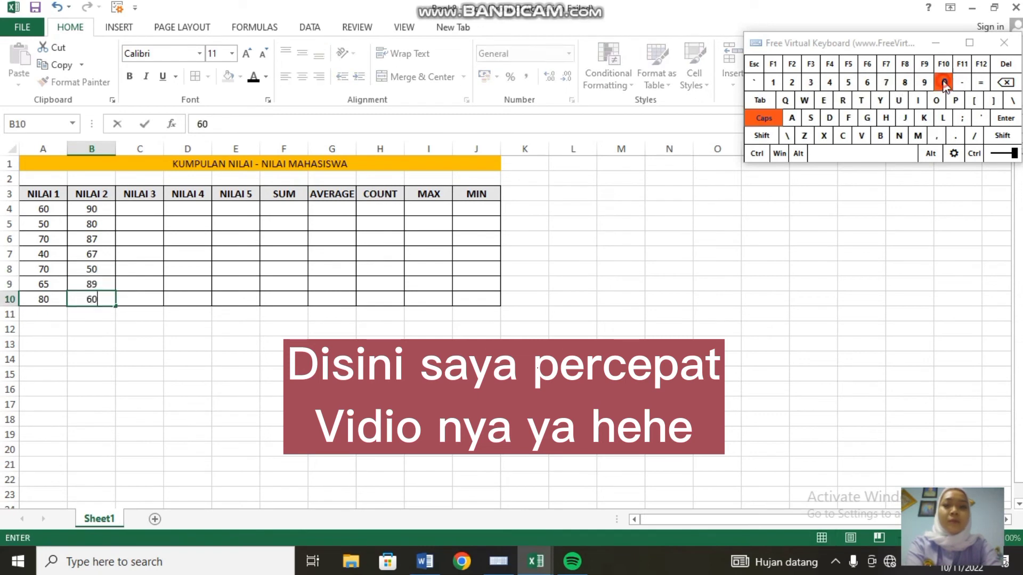
Fill C4:C10 with the grades 30, 89, 65, 55, 60, 70, 80 and D4:D10 with 58, 70, 90, 80, 88, 97, 67
click(813, 84)
text(0 89 65 55 60 70 80)
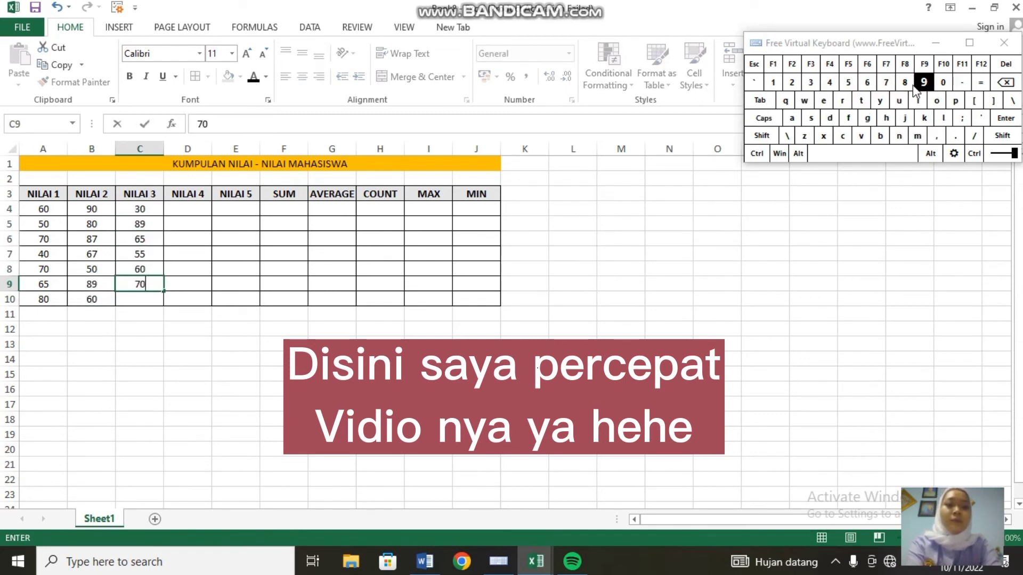
click(187, 209)
text(58 70 90 80 88 97 6)
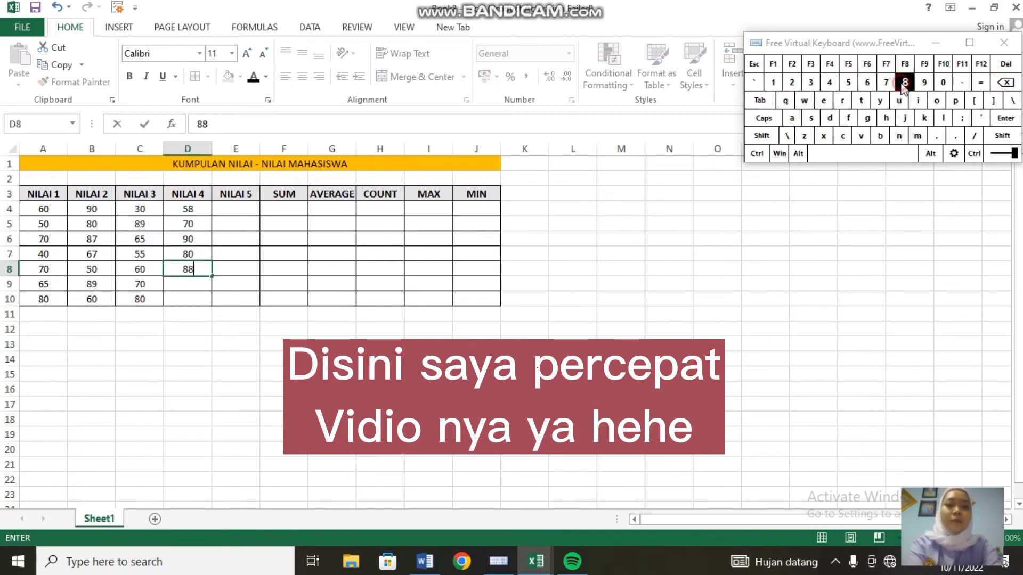
click(886, 83)
Enter the NILAI 5 grades 67, 80, 90, 70, 90, 80 and 80 in cells E4 to E10
click(235, 209)
click(867, 84)
click(886, 83)
key(Return)
click(905, 83)
click(944, 83)
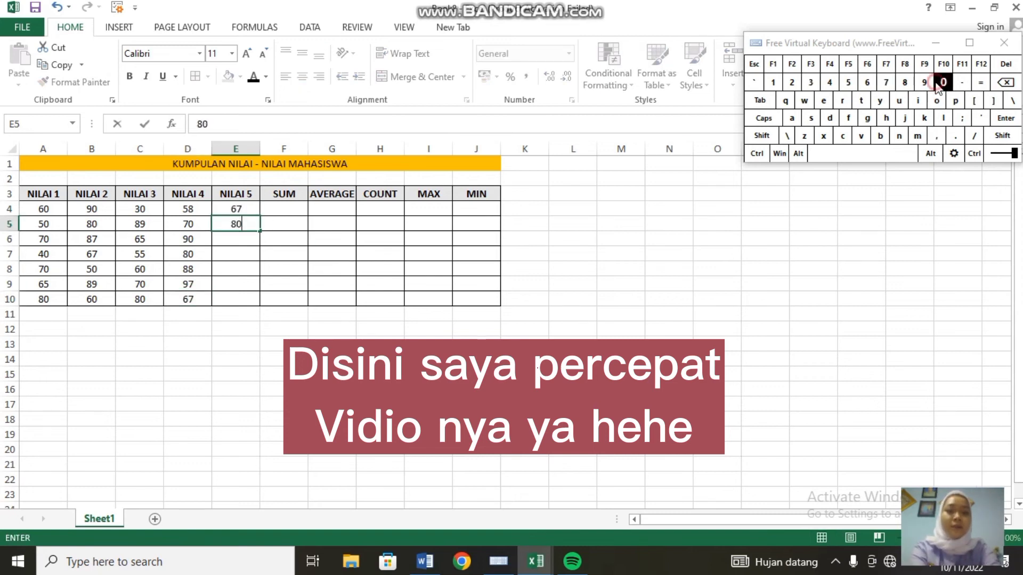
key(Return)
text(0 90 80 80)
Enter =SUM(A4:E4) in cell F4 and fill the formula down through F10
click(283, 210)
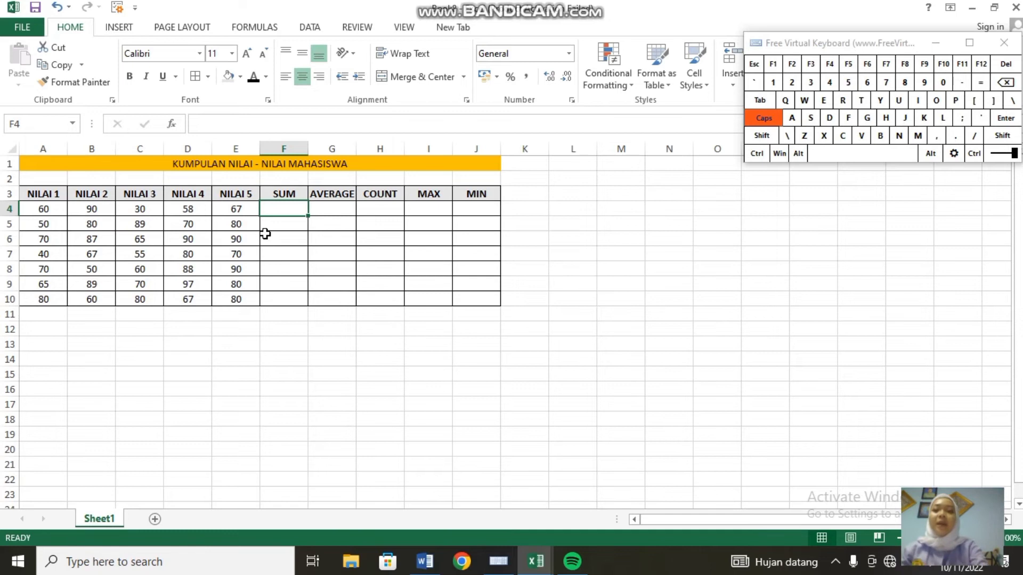
click(293, 199)
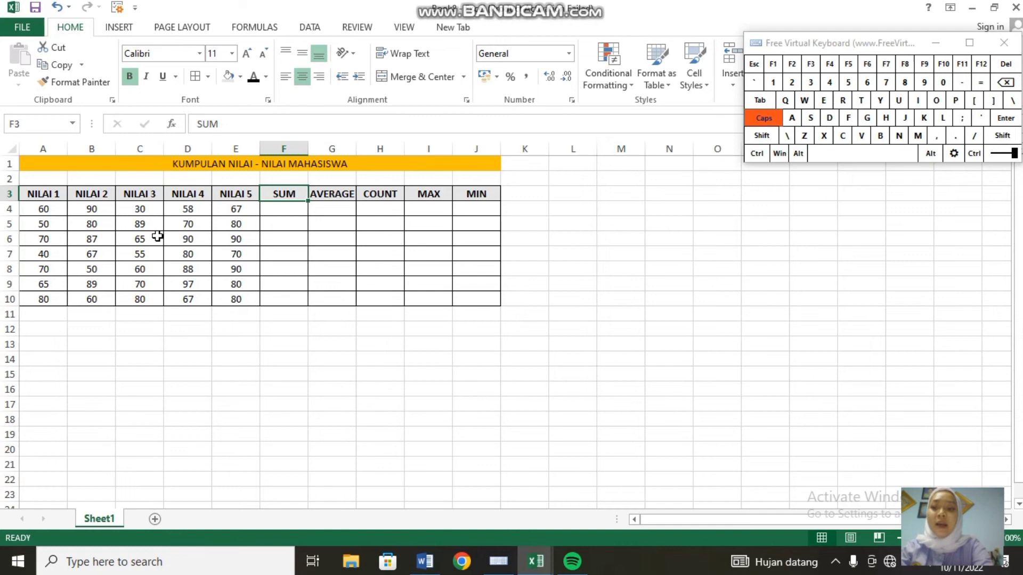
click(287, 211)
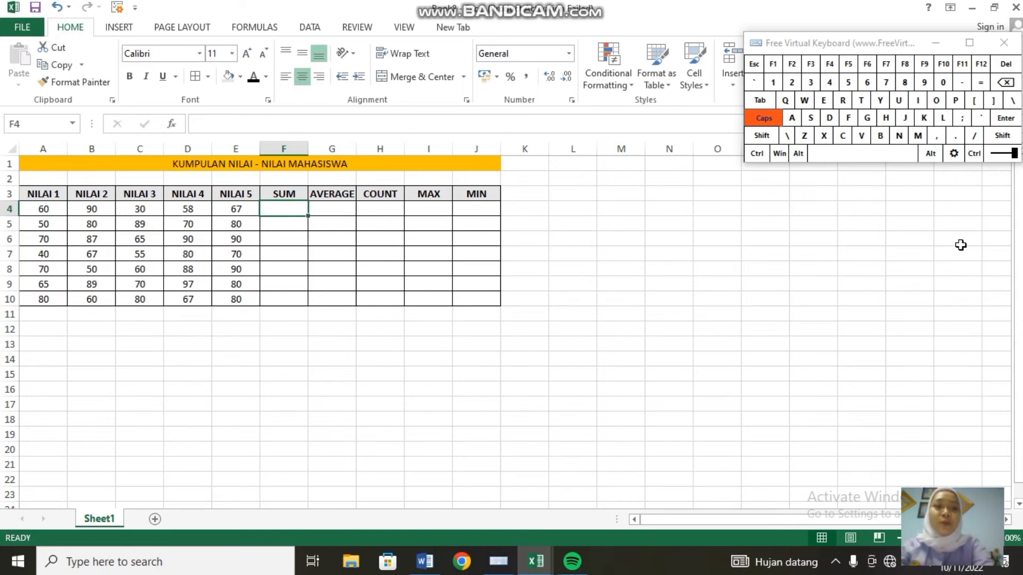
click(982, 84)
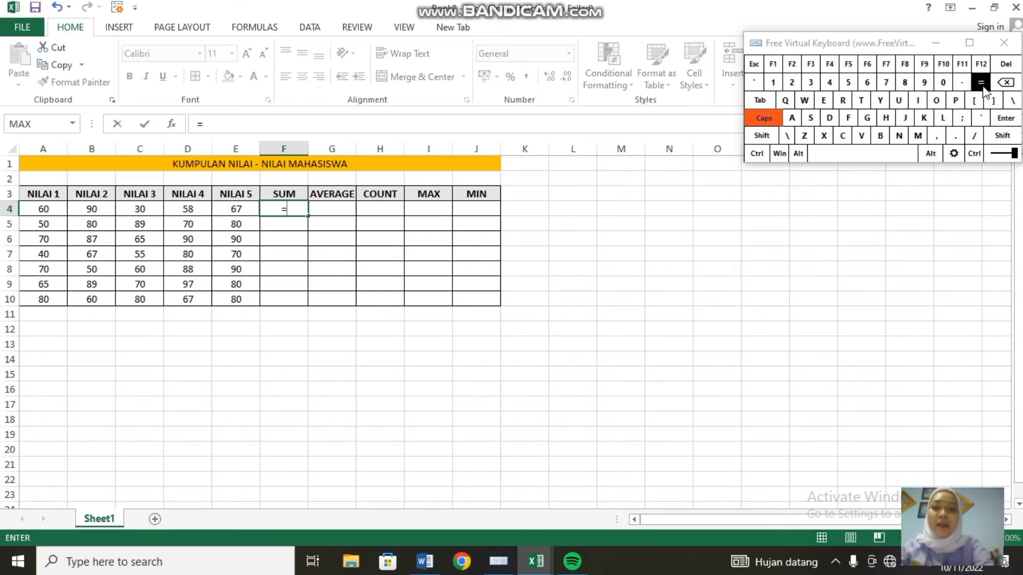
click(810, 117)
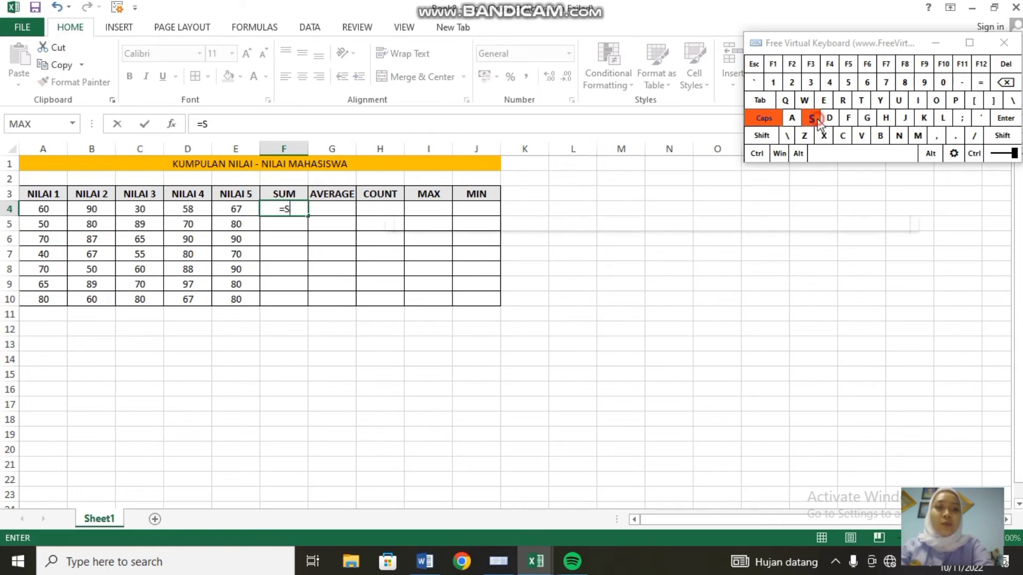
click(900, 100)
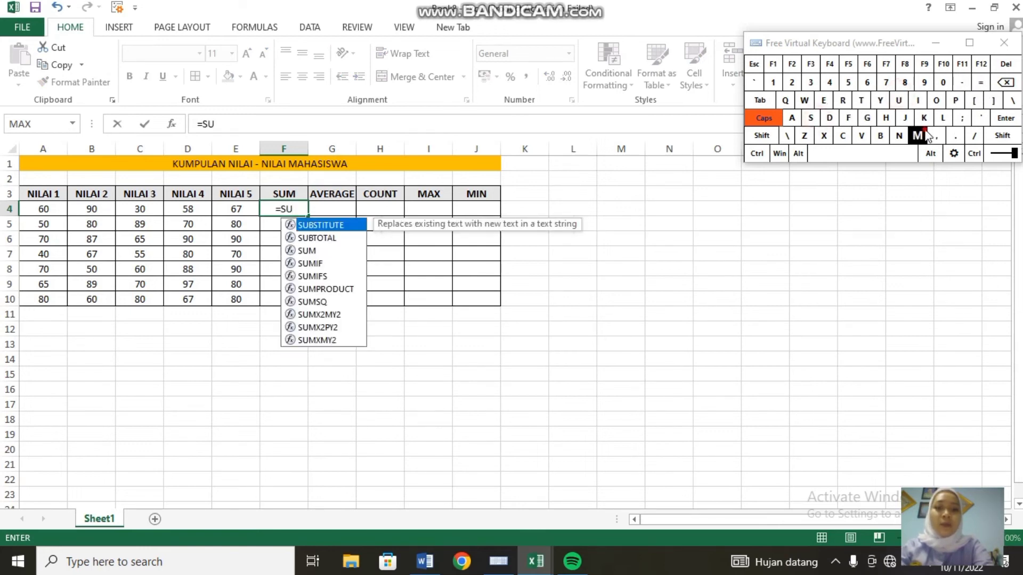
click(917, 135)
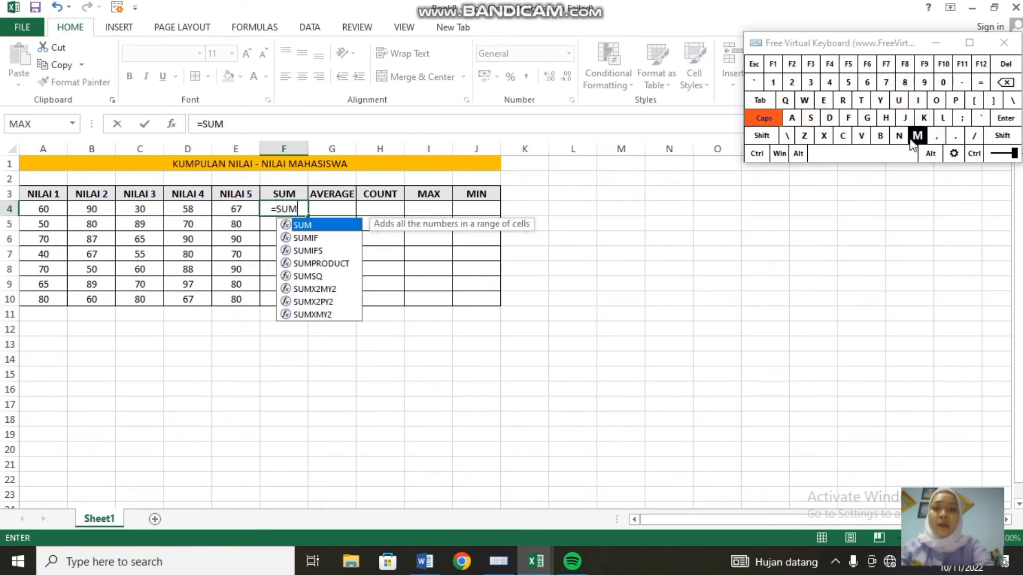
click(1003, 137)
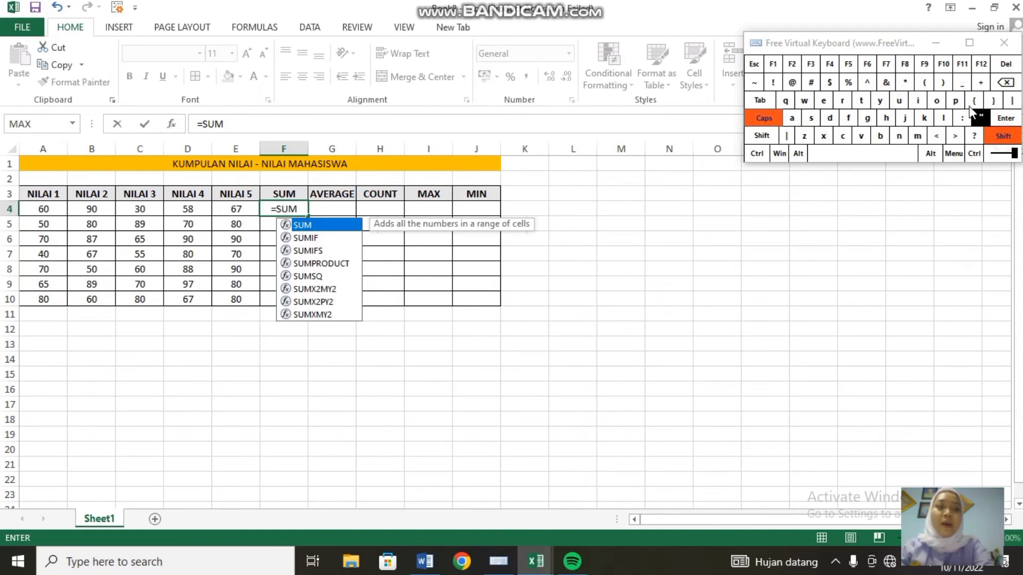
click(925, 83)
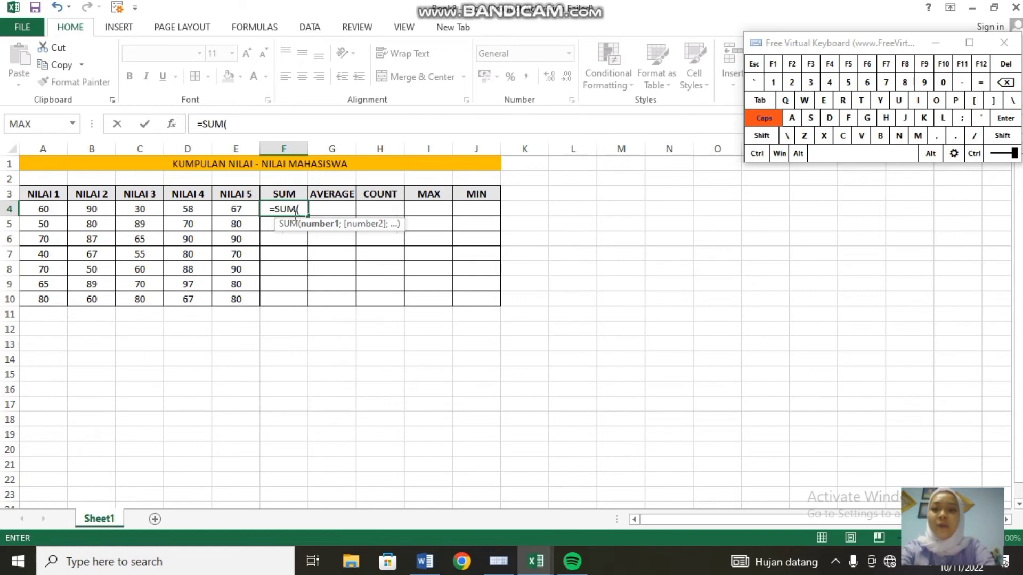
click(47, 209)
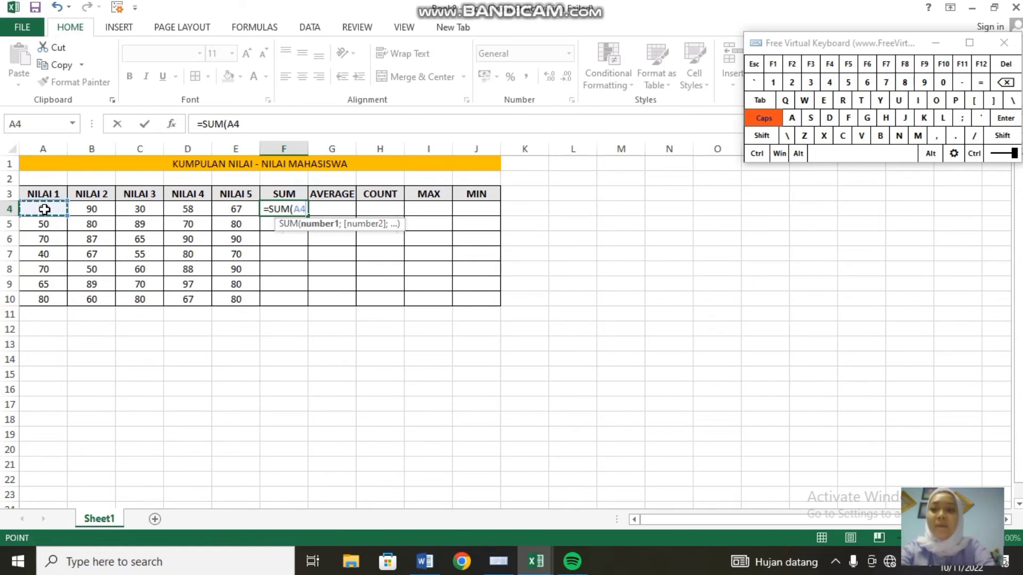
drag(52, 211, 230, 207)
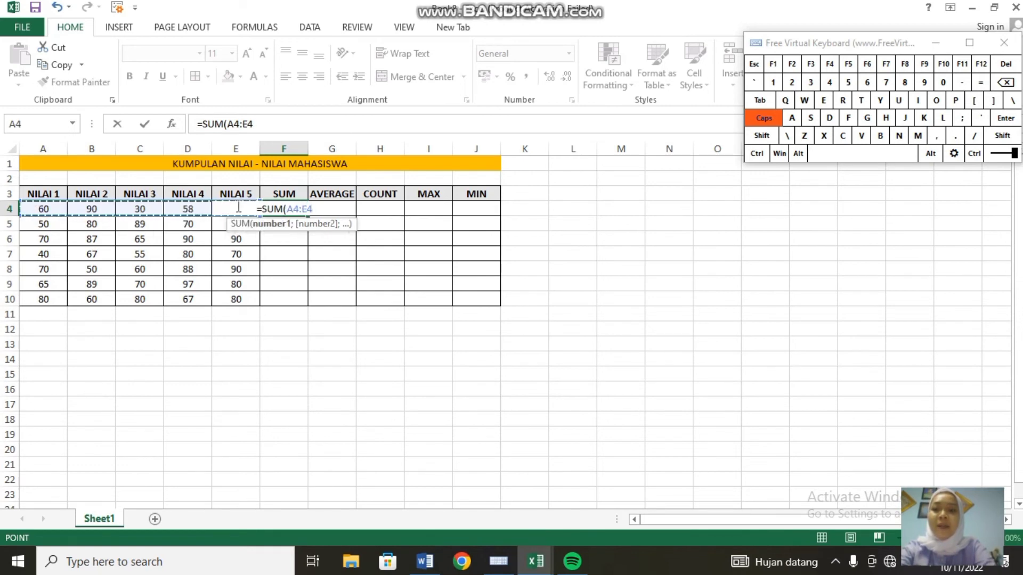
click(1002, 135)
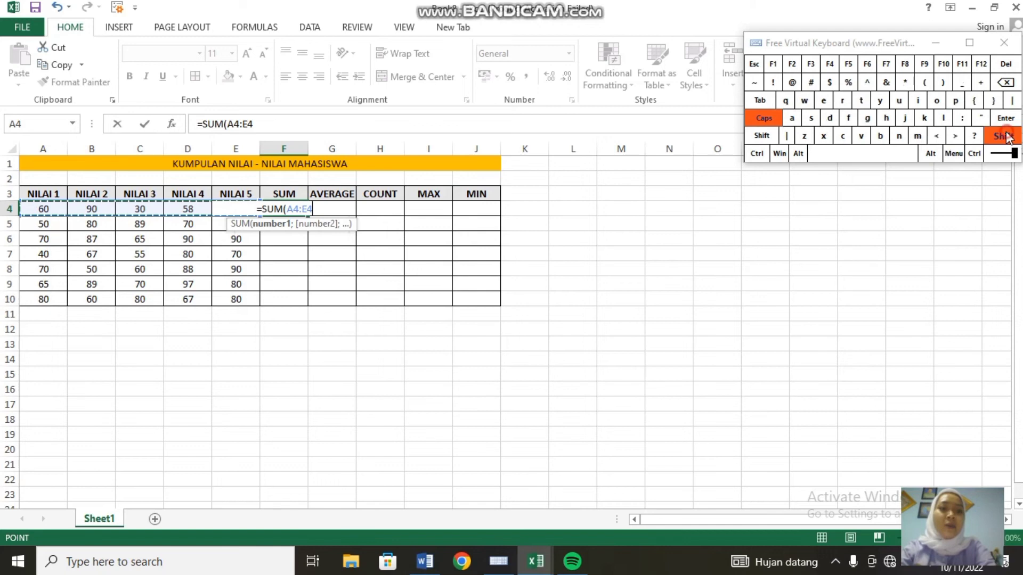
click(946, 86)
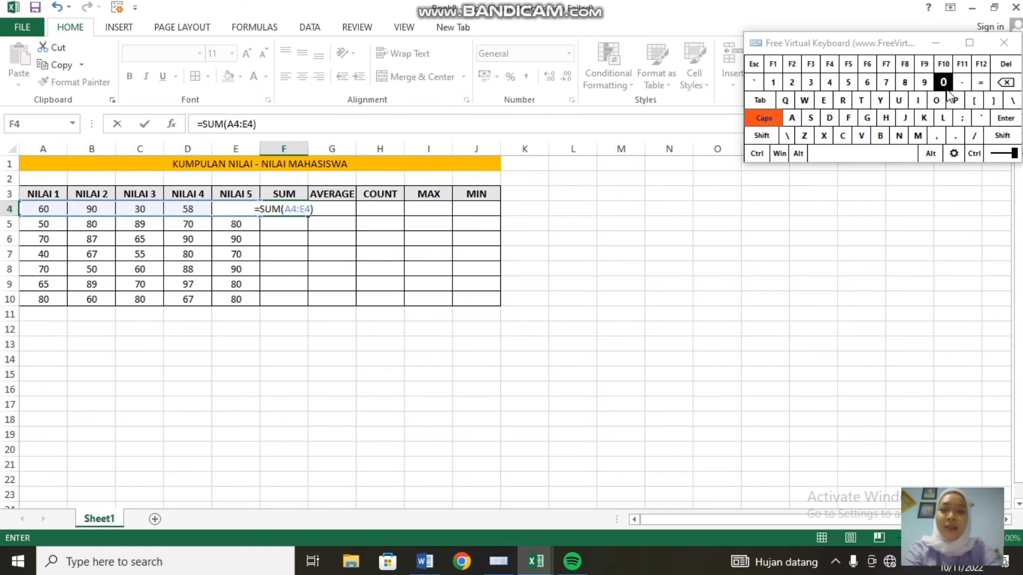
key(Return)
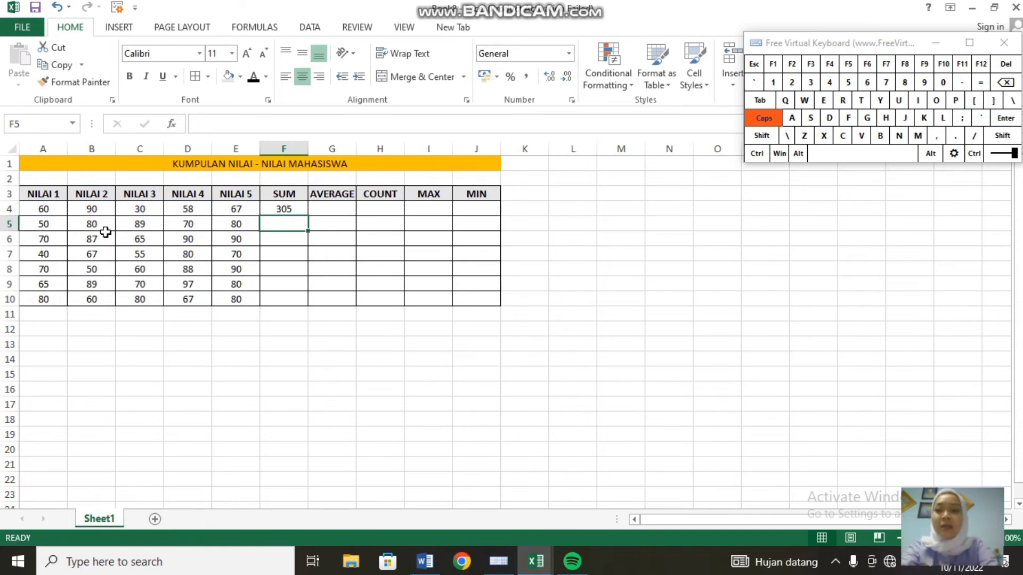
click(297, 208)
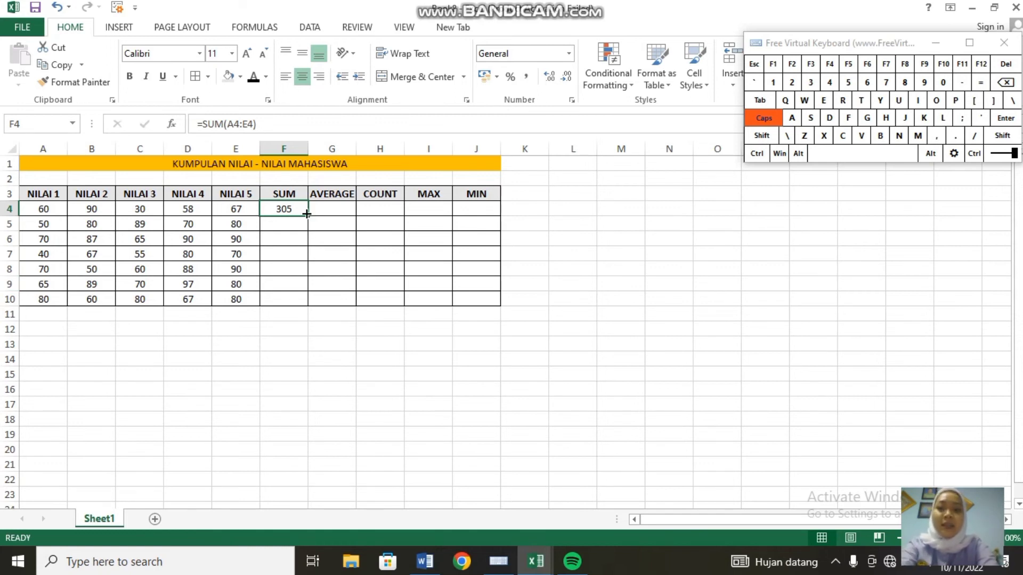
drag(307, 214, 300, 302)
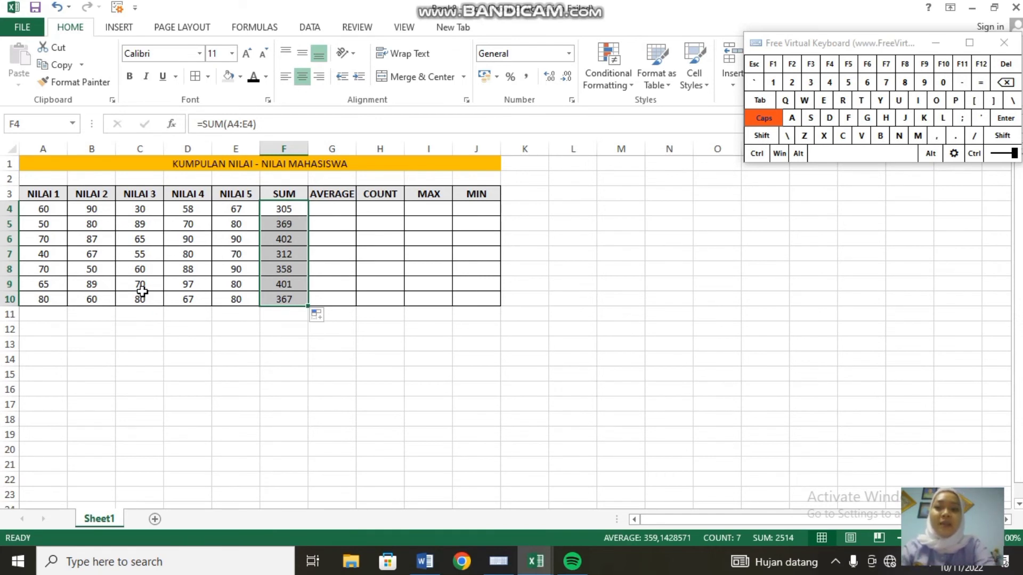
Enter =AVERAGE(A4:E4) in cell G4 and fill the formula down through G10
click(336, 208)
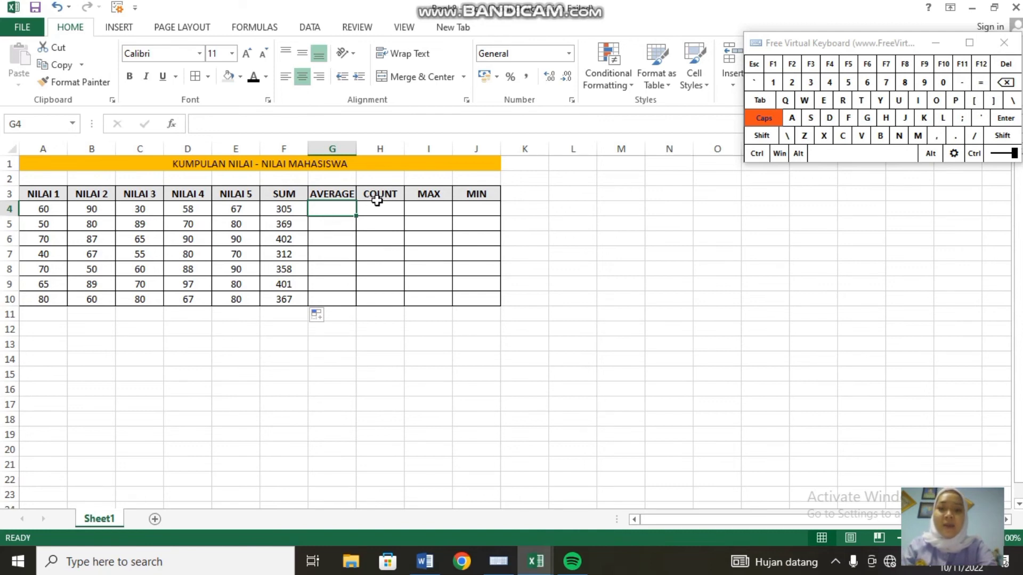
click(978, 84)
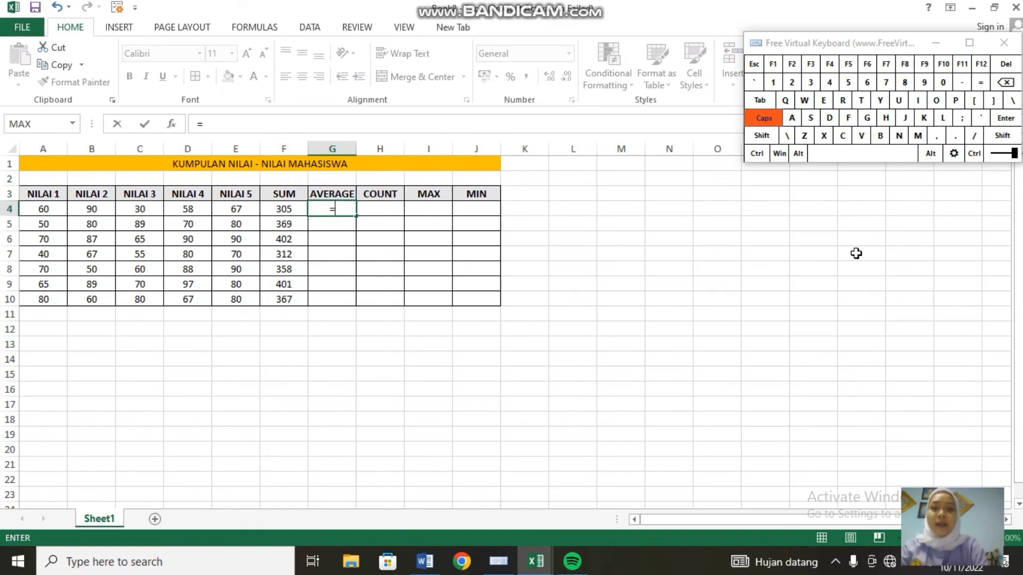
text(AVE)
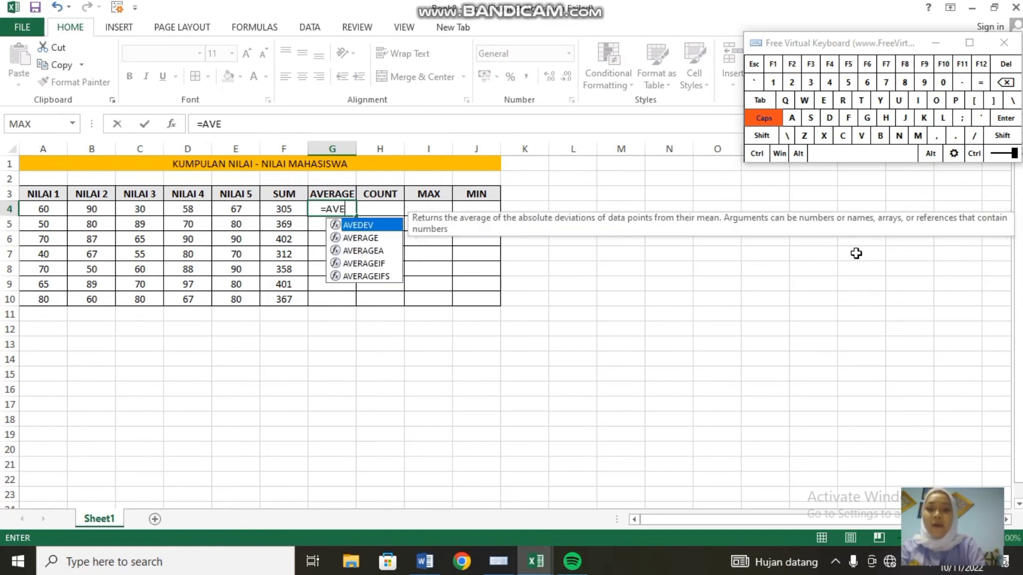
text(RAGE)
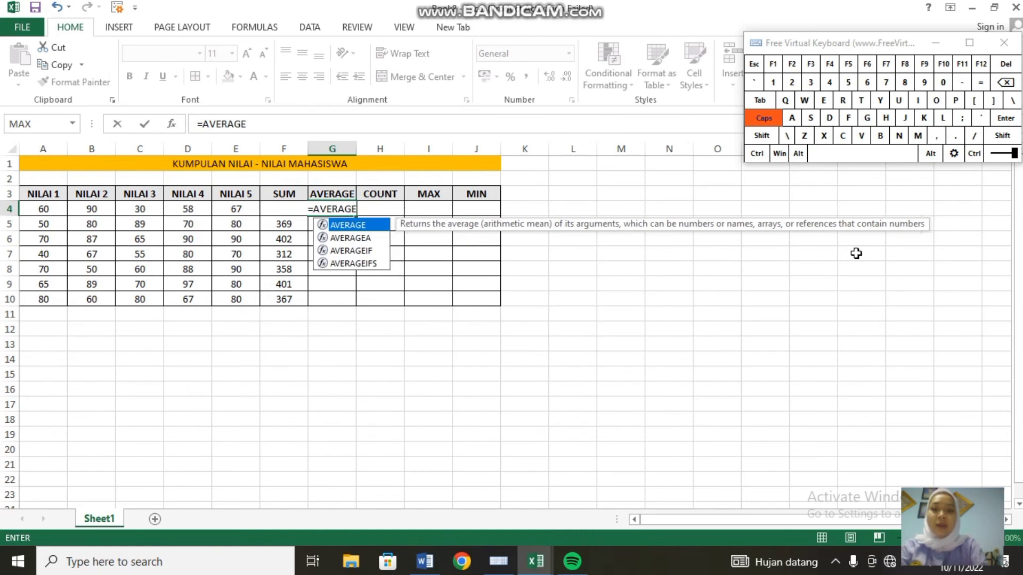
click(1003, 135)
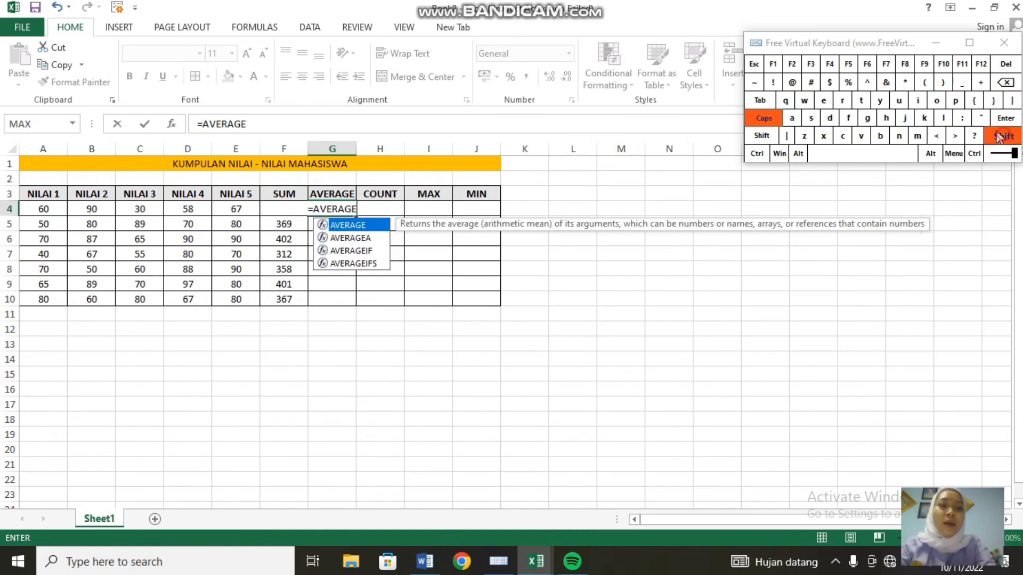
click(925, 82)
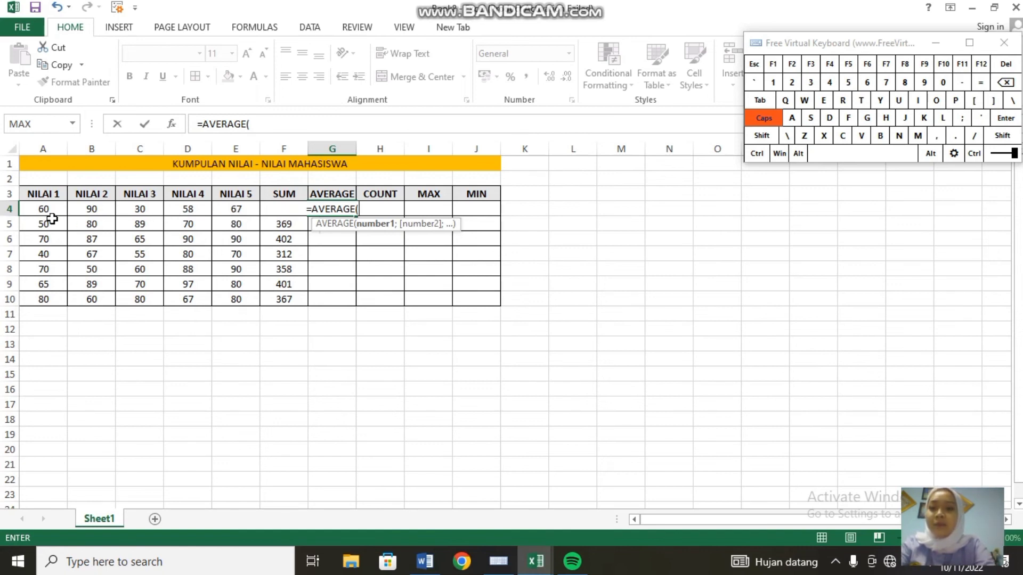
drag(44, 210, 247, 209)
click(1002, 135)
click(944, 82)
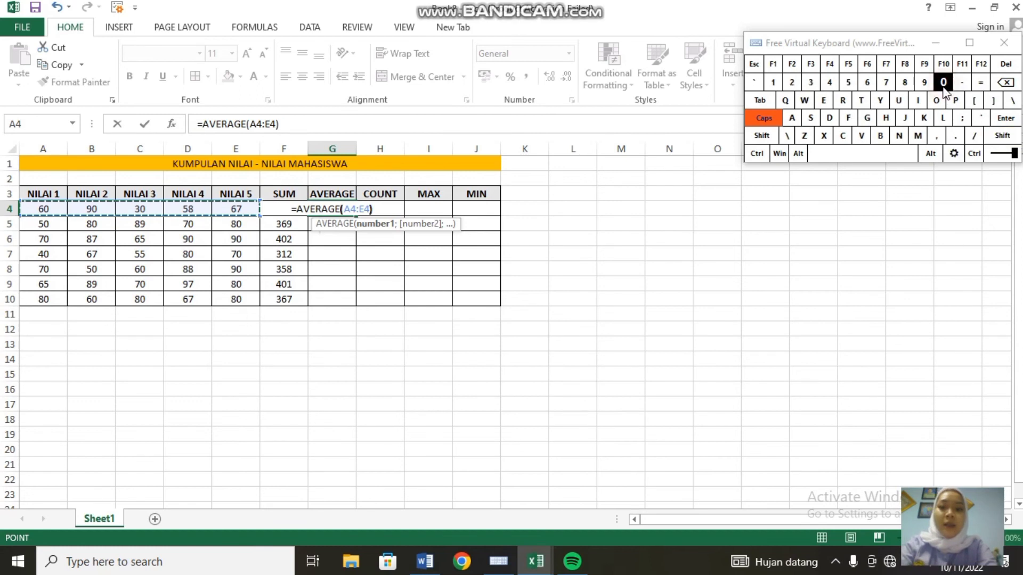
click(1003, 118)
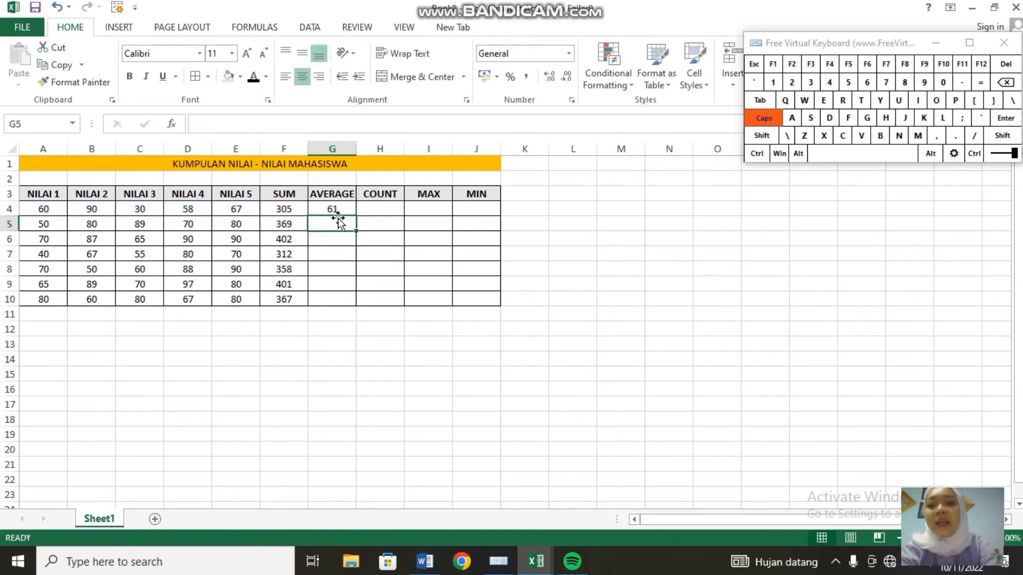
click(339, 210)
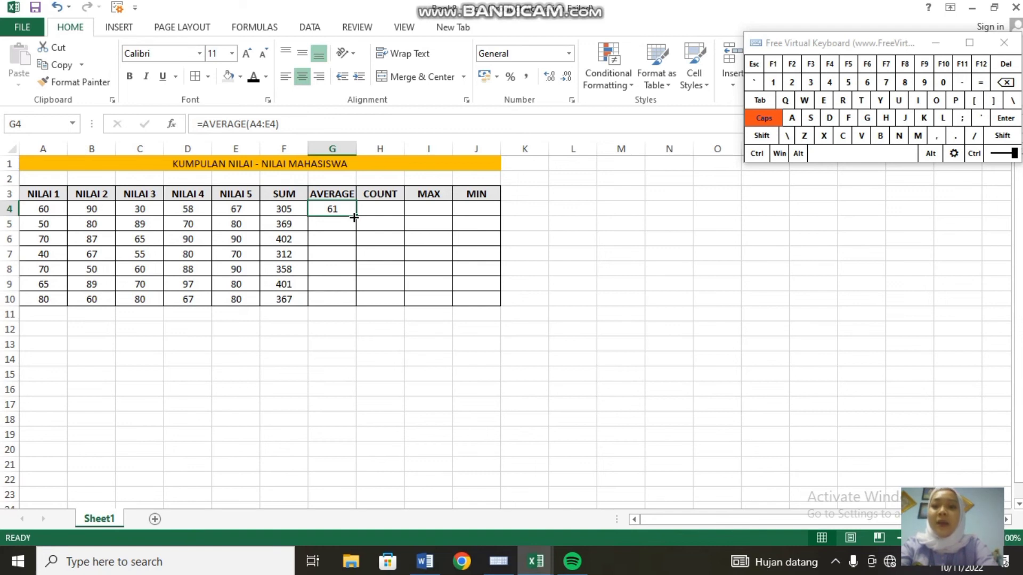
drag(354, 217, 354, 302)
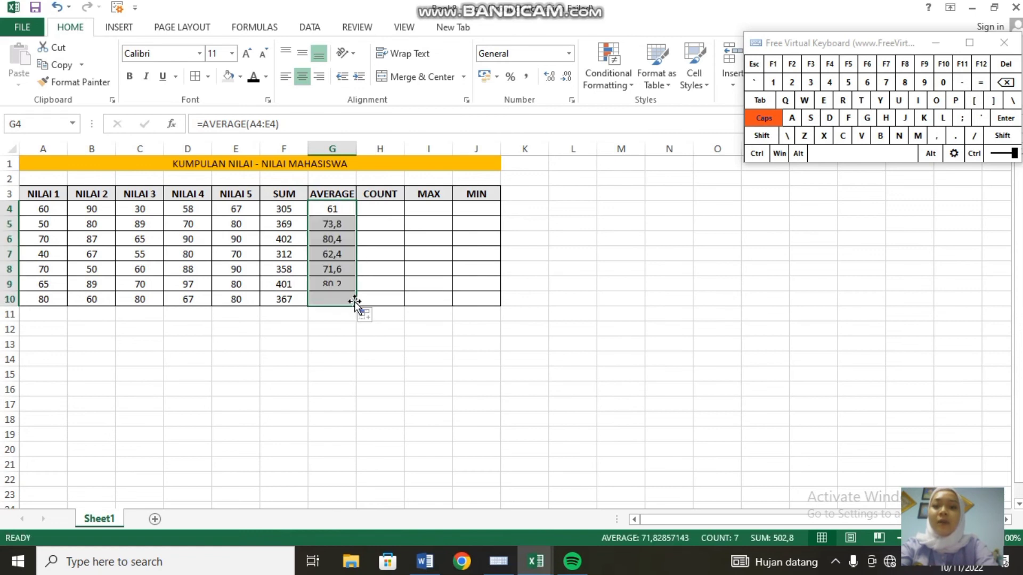
Enter =COUNT(A4:E4) in cell H4 and fill the formula down through H10
click(400, 215)
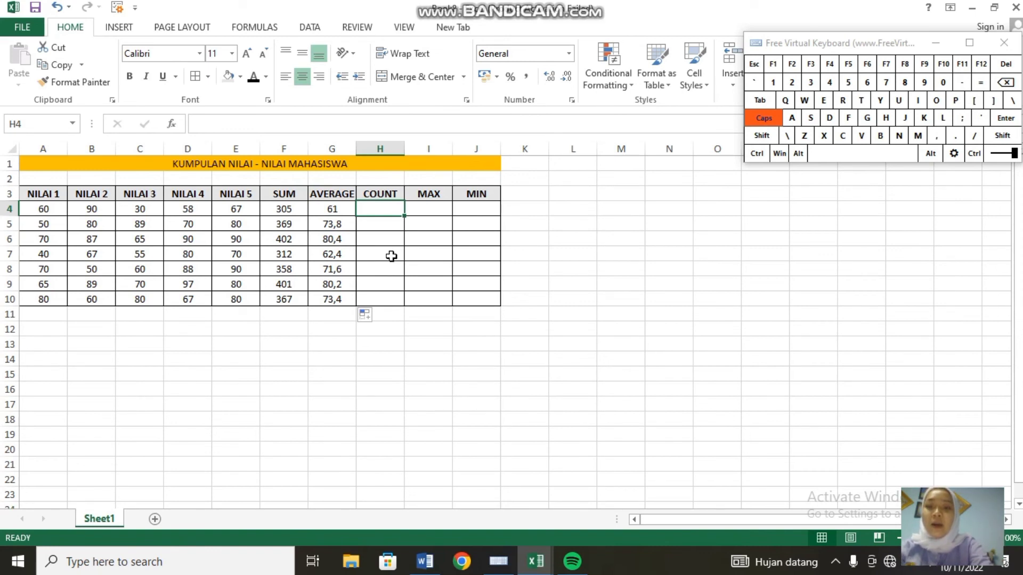
click(389, 194)
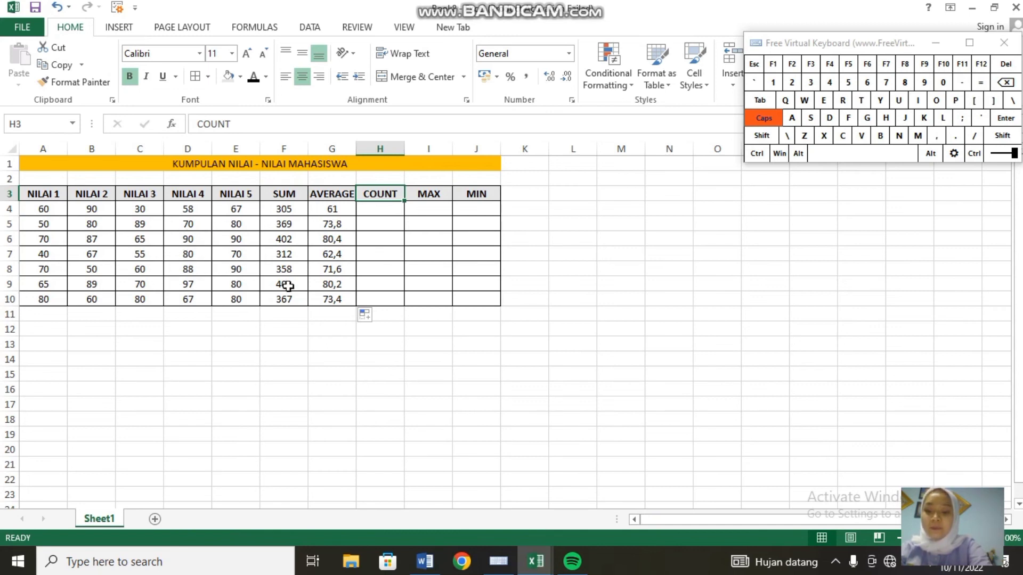
click(389, 216)
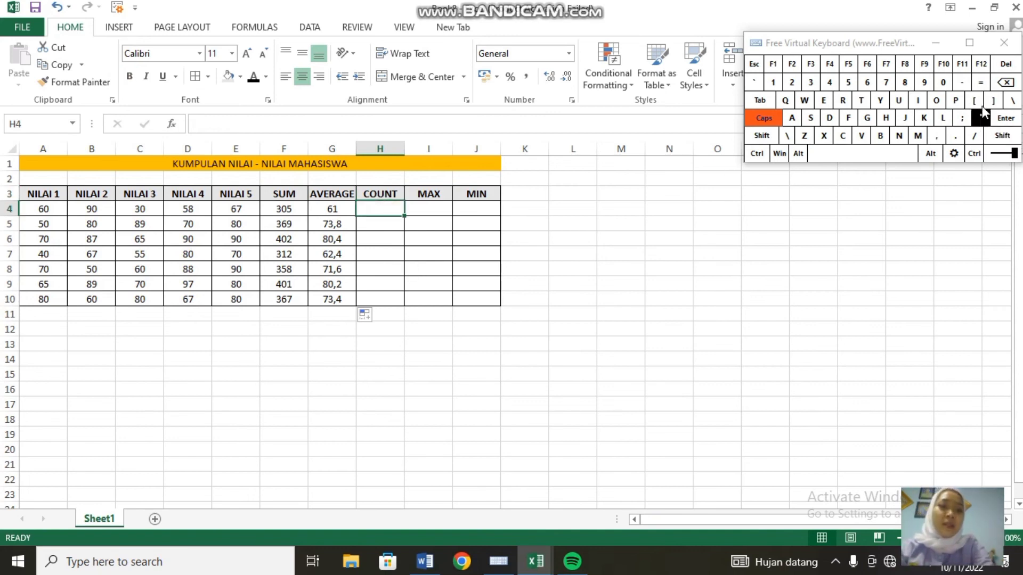
click(978, 86)
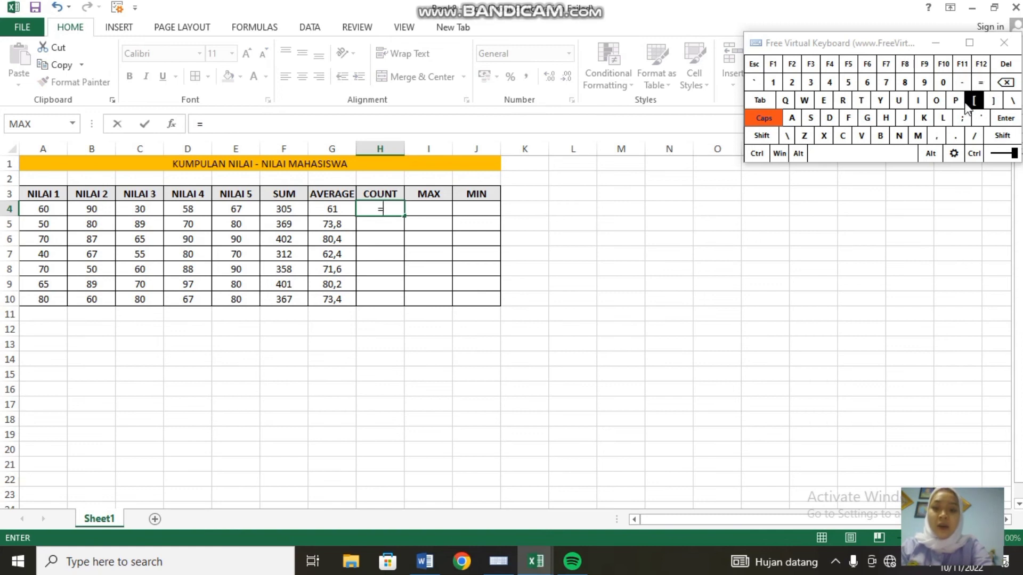
text(COUNT)
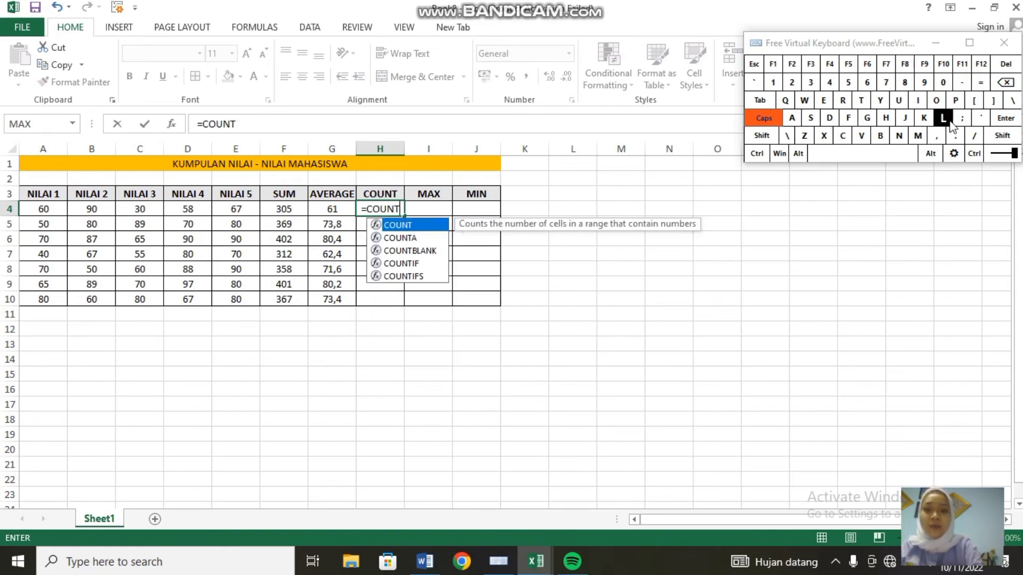
click(1003, 136)
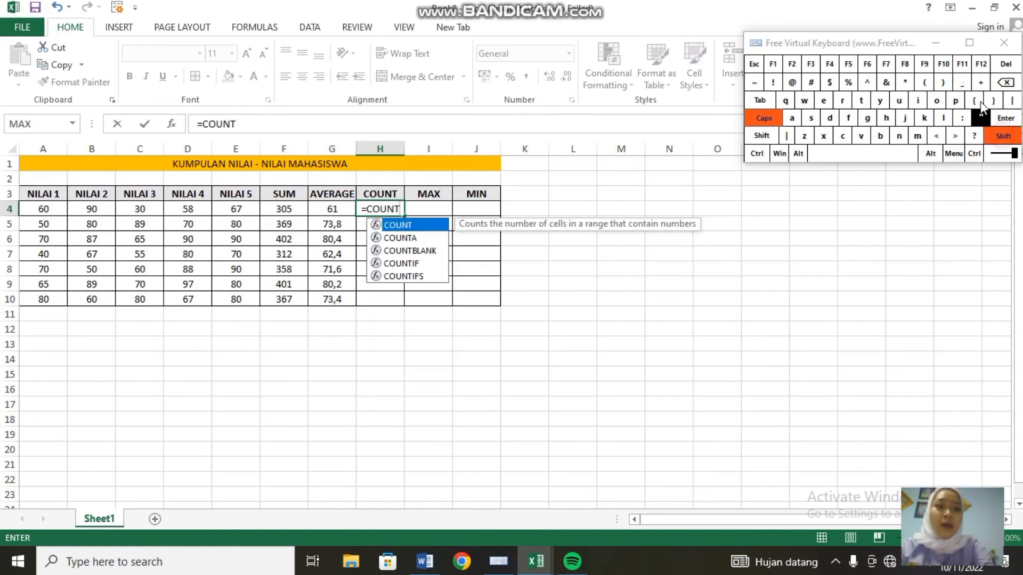
click(929, 83)
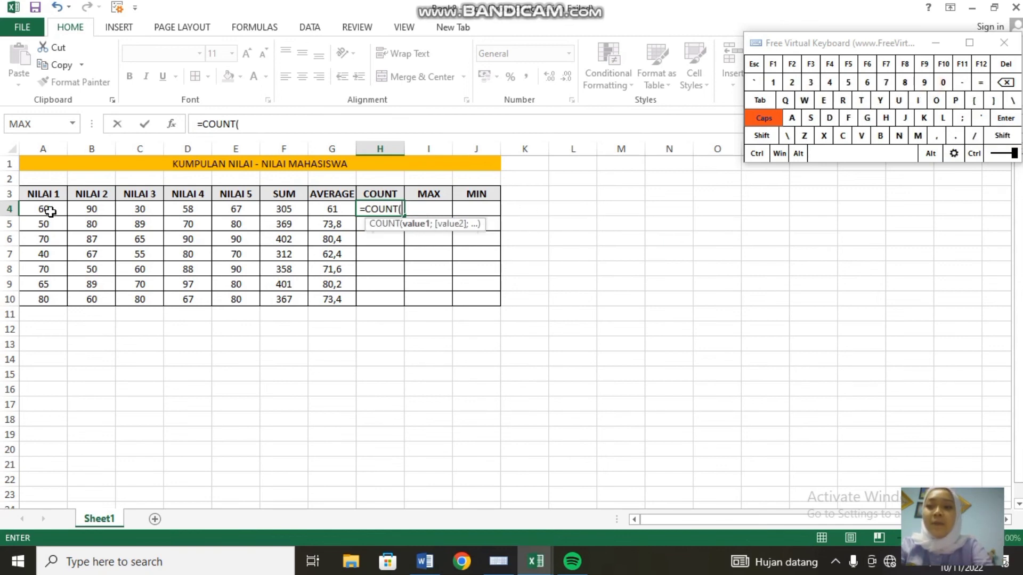
drag(50, 211, 237, 207)
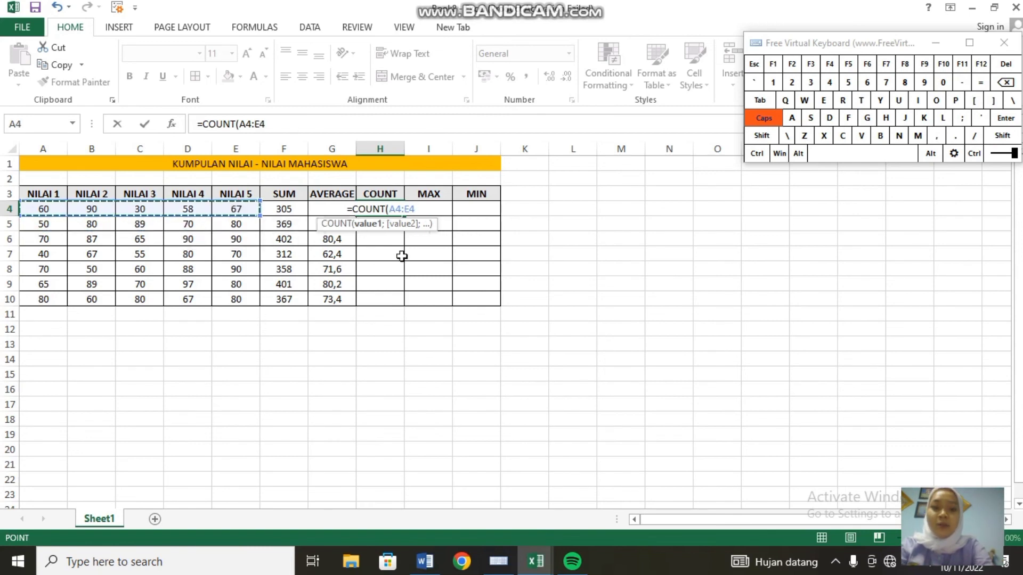
click(1002, 135)
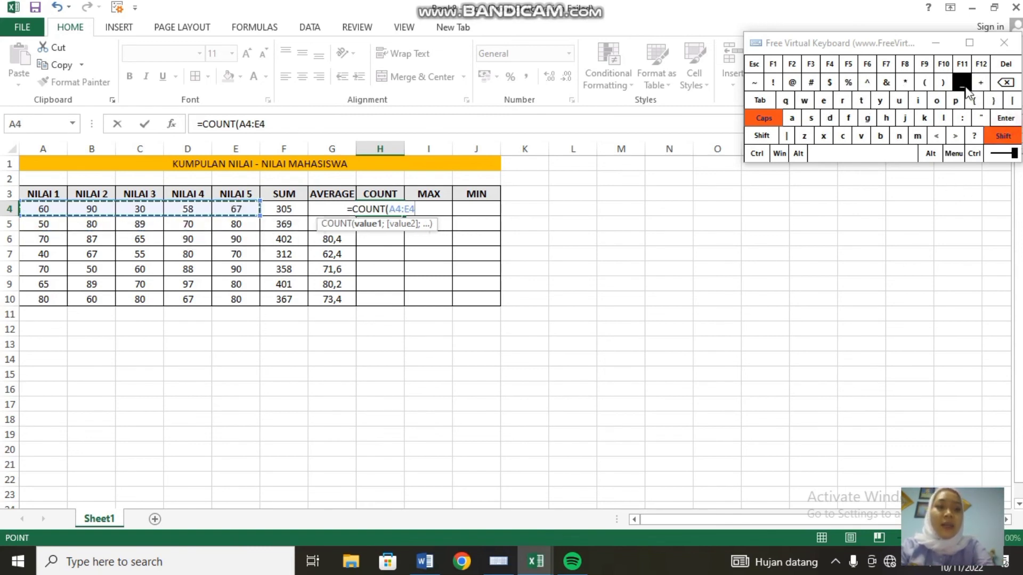
click(941, 87)
key(Return)
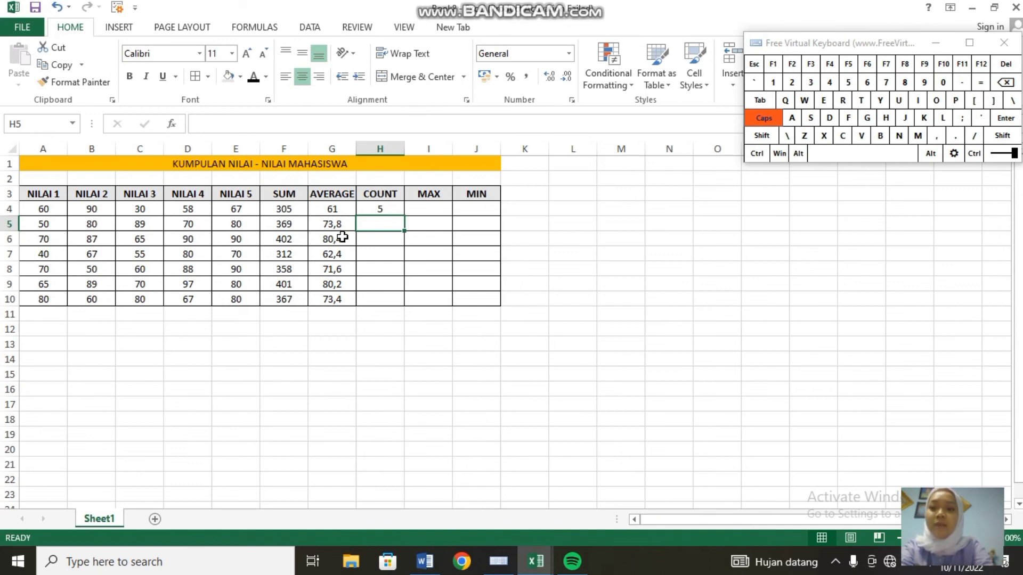
click(376, 211)
drag(403, 215, 408, 302)
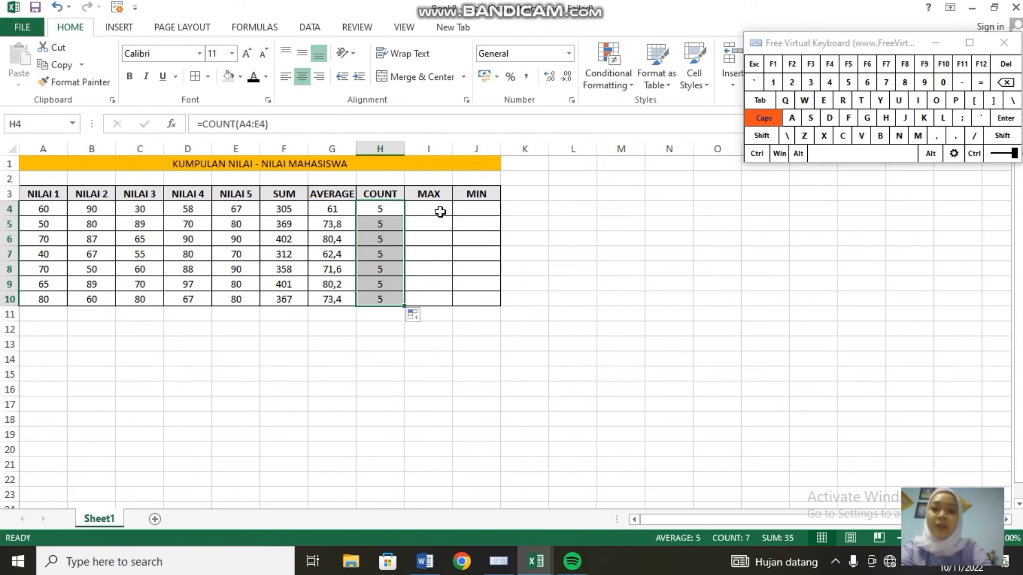
Enter =MAX(A4:E4) in cell I4 to get the highest of the first row's five grades
click(439, 211)
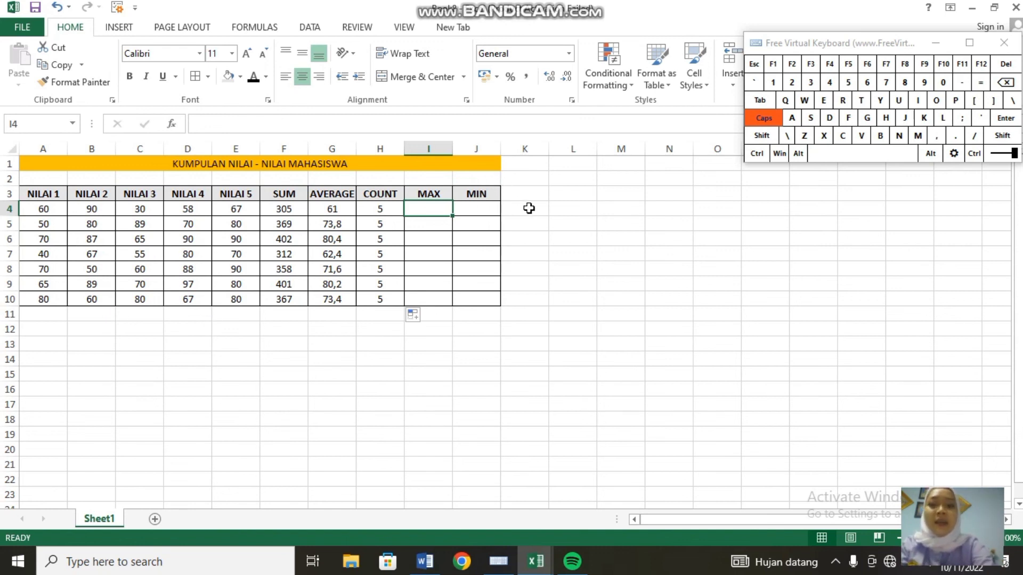
click(981, 82)
text(MAX)
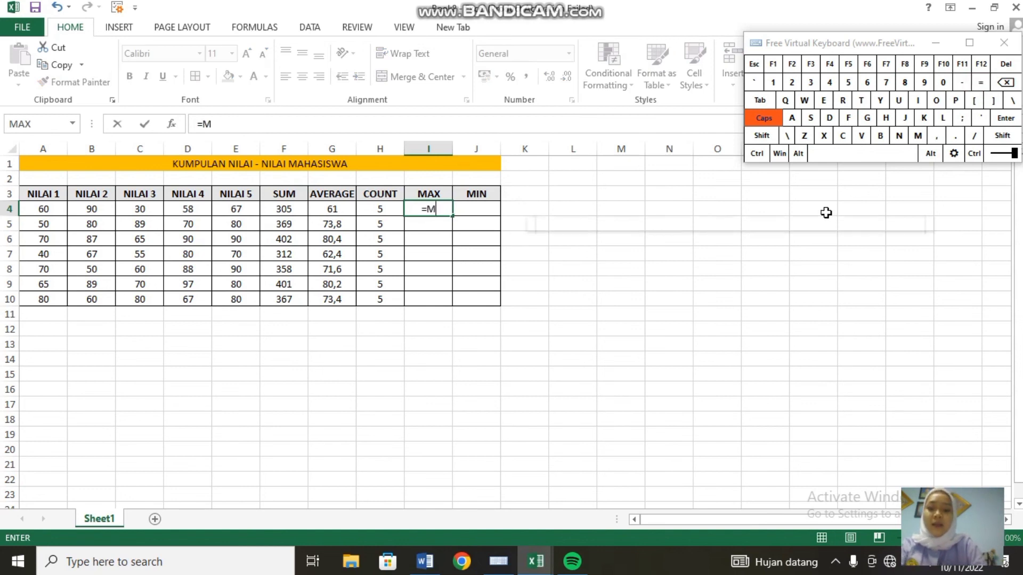
click(1002, 135)
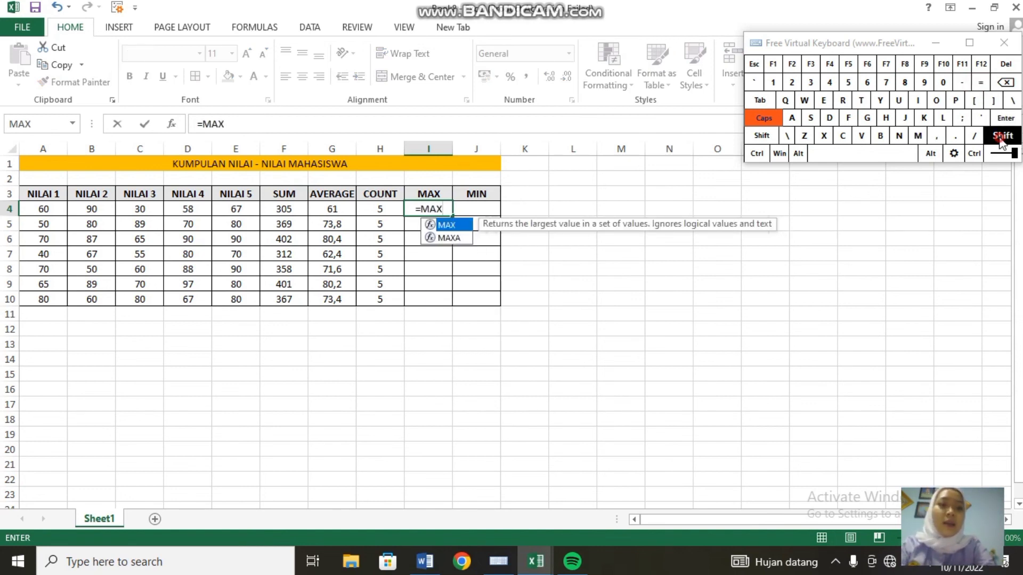
click(924, 77)
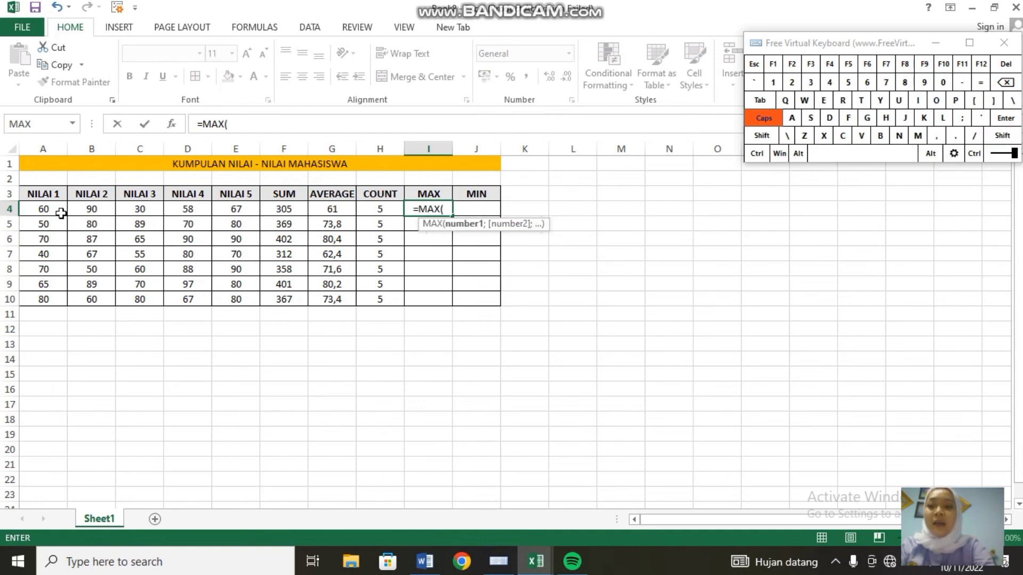
drag(48, 210, 234, 209)
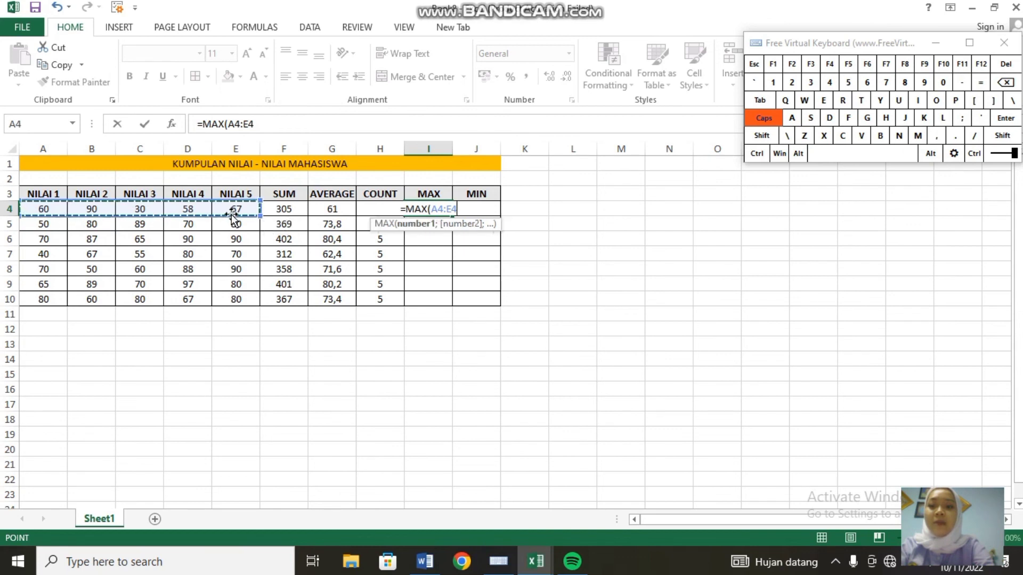
click(1002, 136)
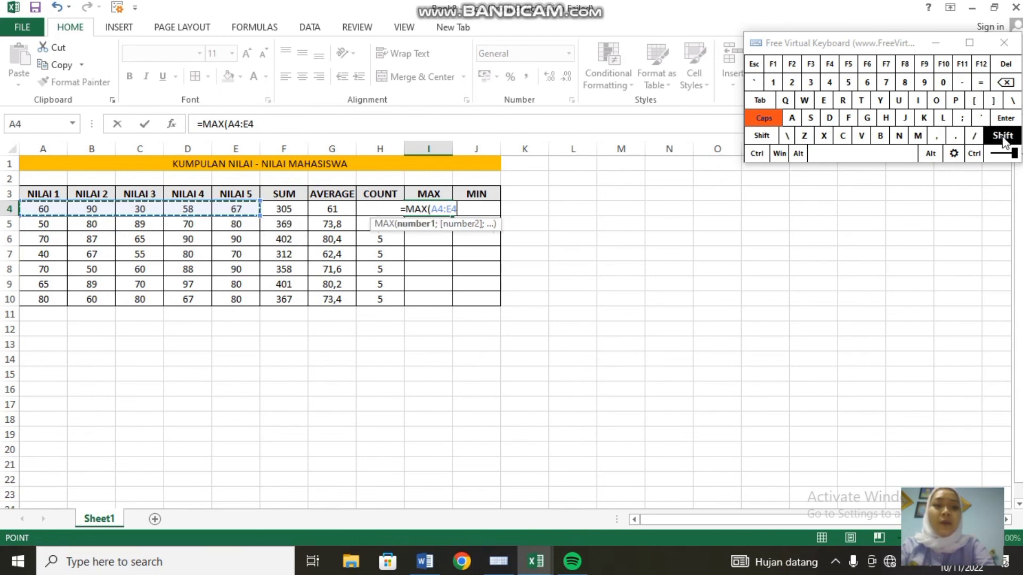
click(944, 82)
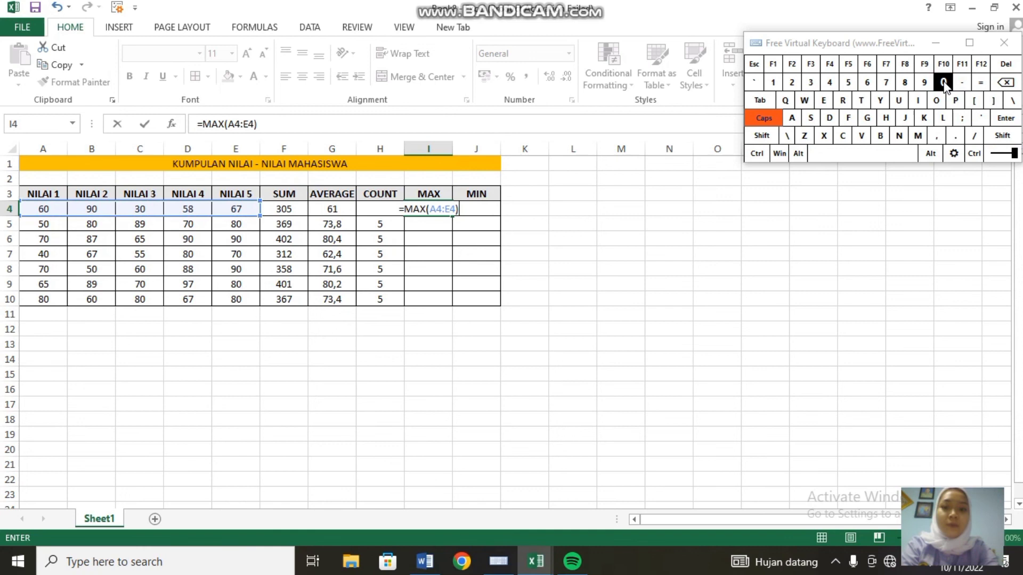
key(Return)
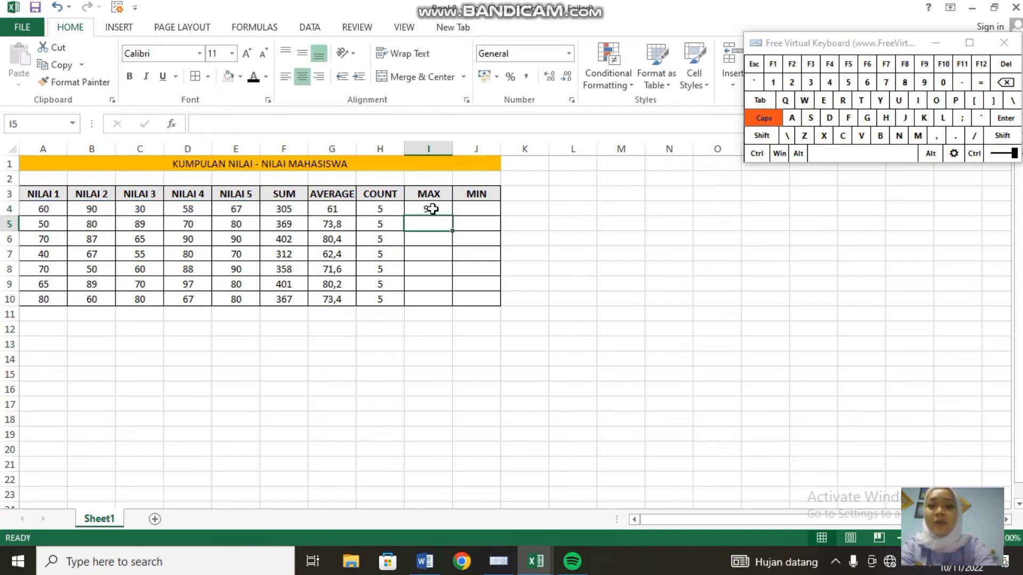
Check the MAX result against the first row's grades and fill the formula from I4 down through I10
click(429, 207)
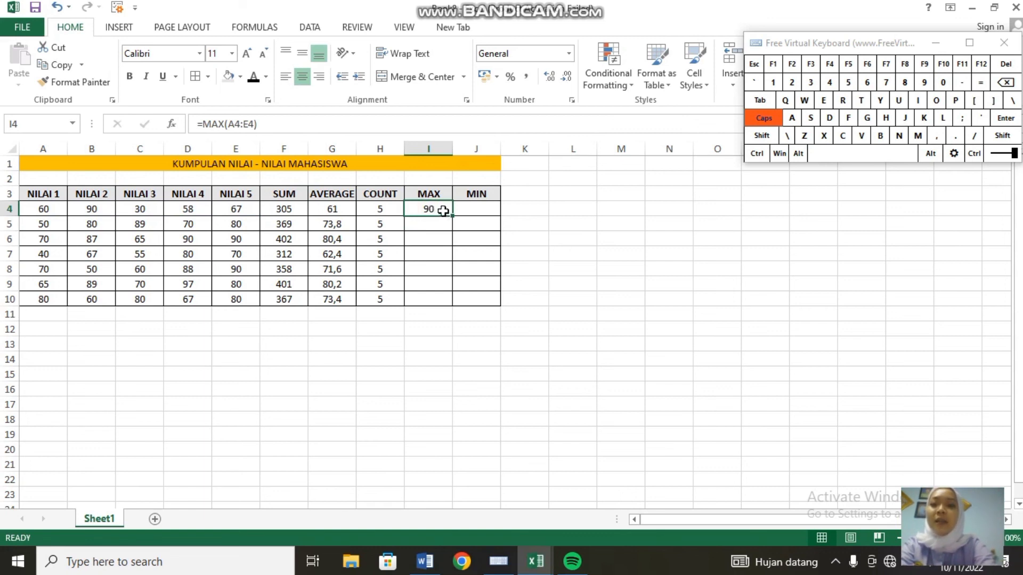
click(106, 213)
click(433, 210)
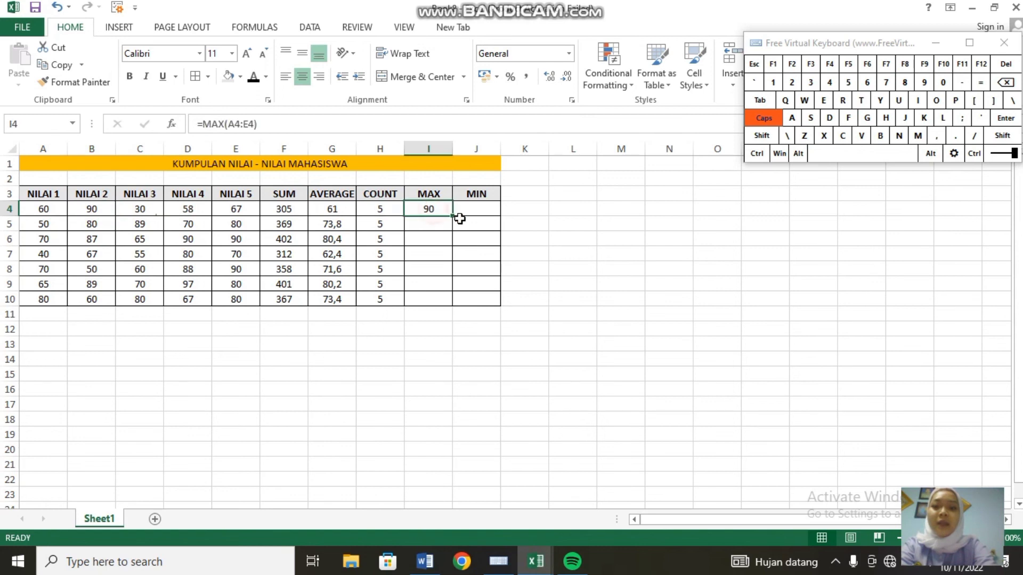
drag(451, 218, 454, 301)
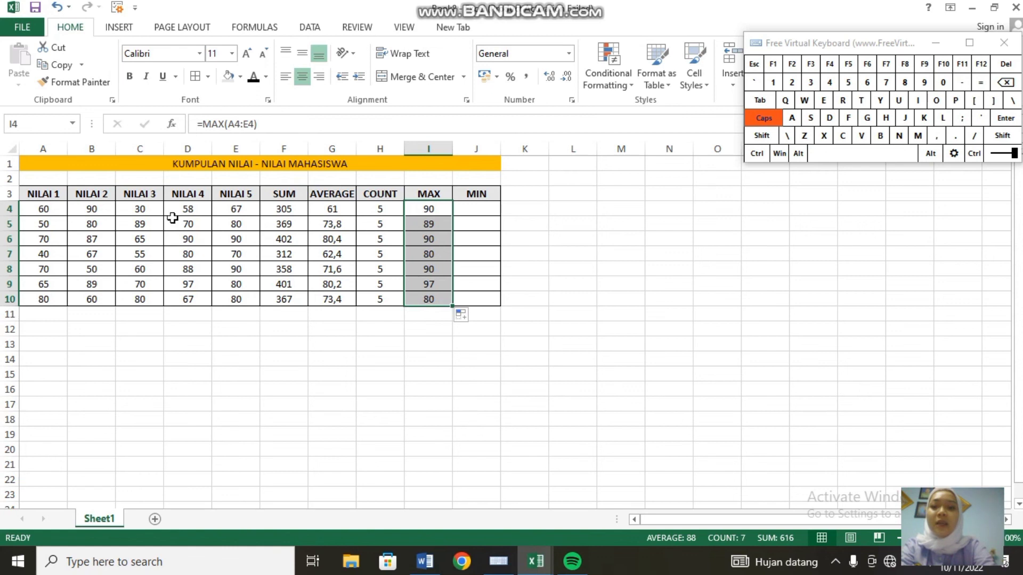
Enter =MIN(A4:E4) in cell J4 to get the lowest of the first row's five grades
click(486, 213)
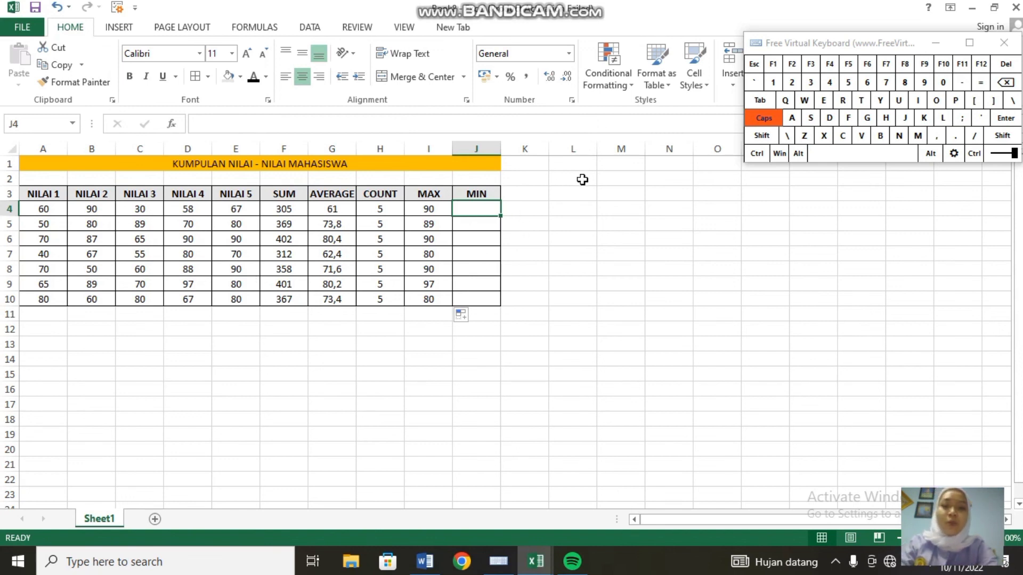
click(981, 82)
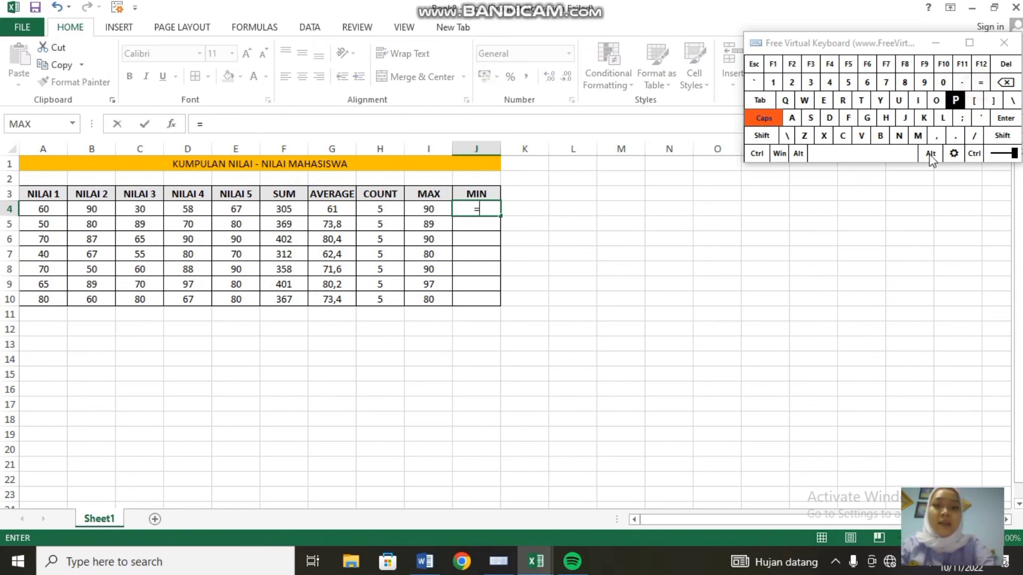
text(MIN)
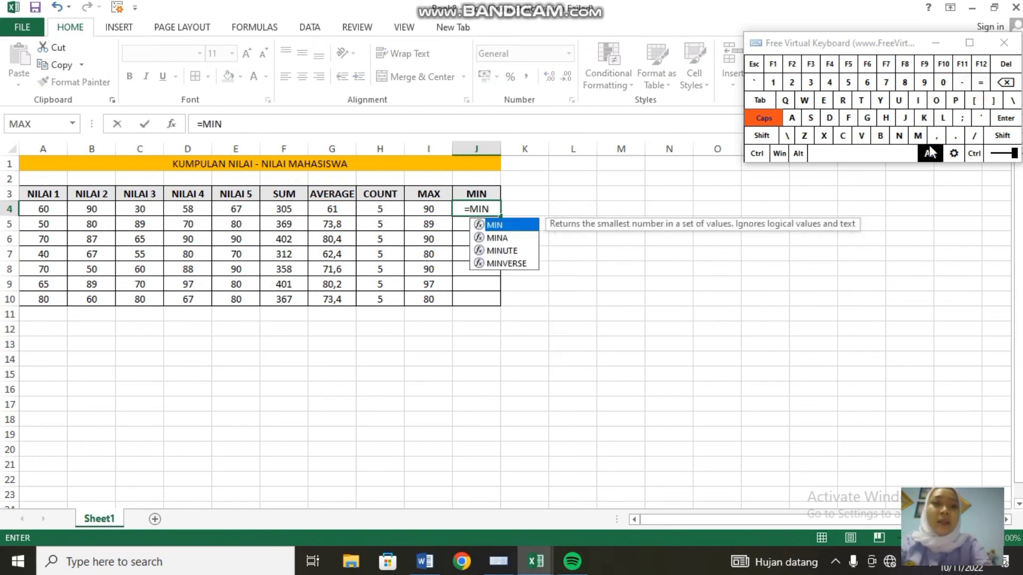
click(1003, 135)
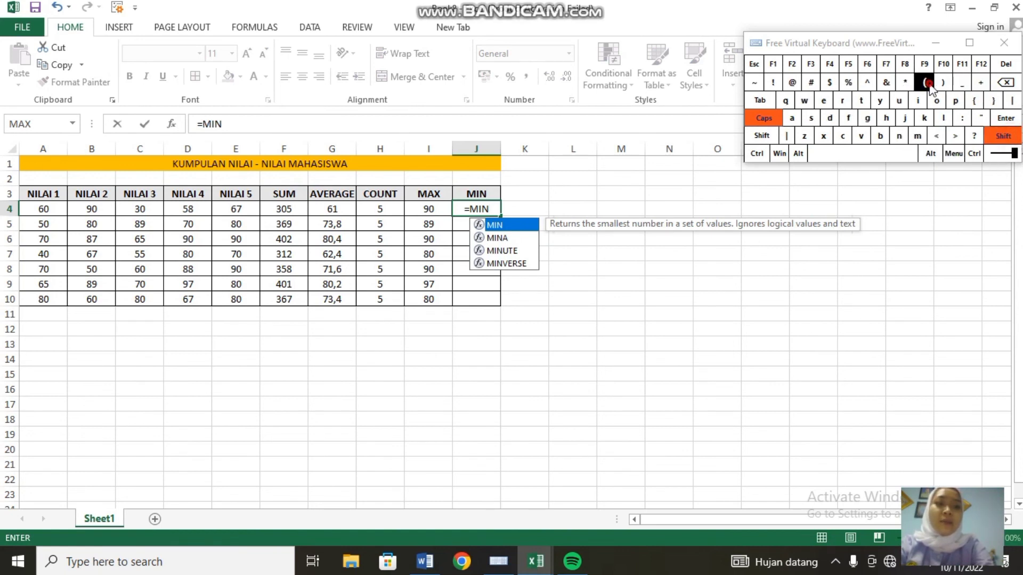
click(924, 82)
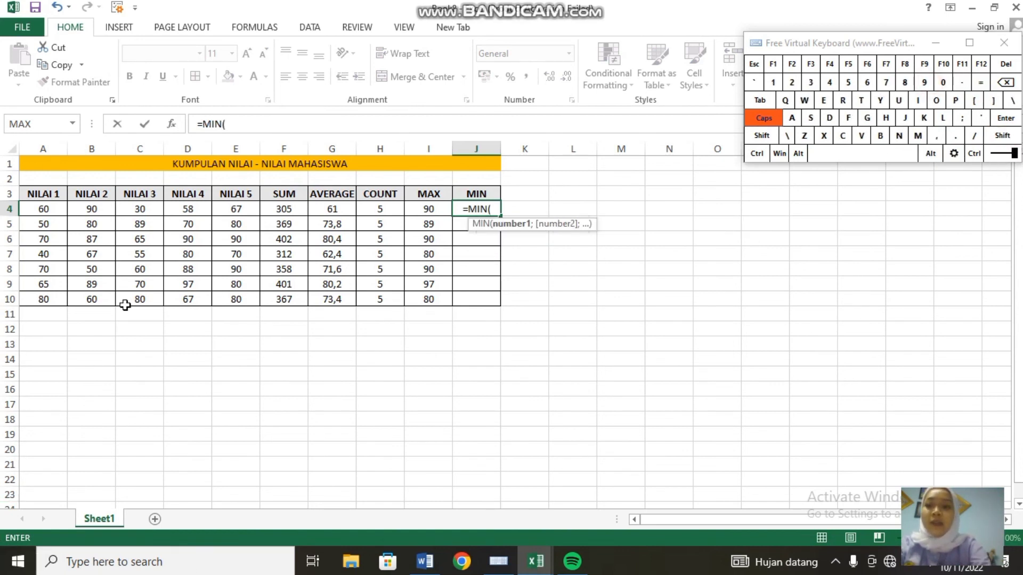
click(48, 211)
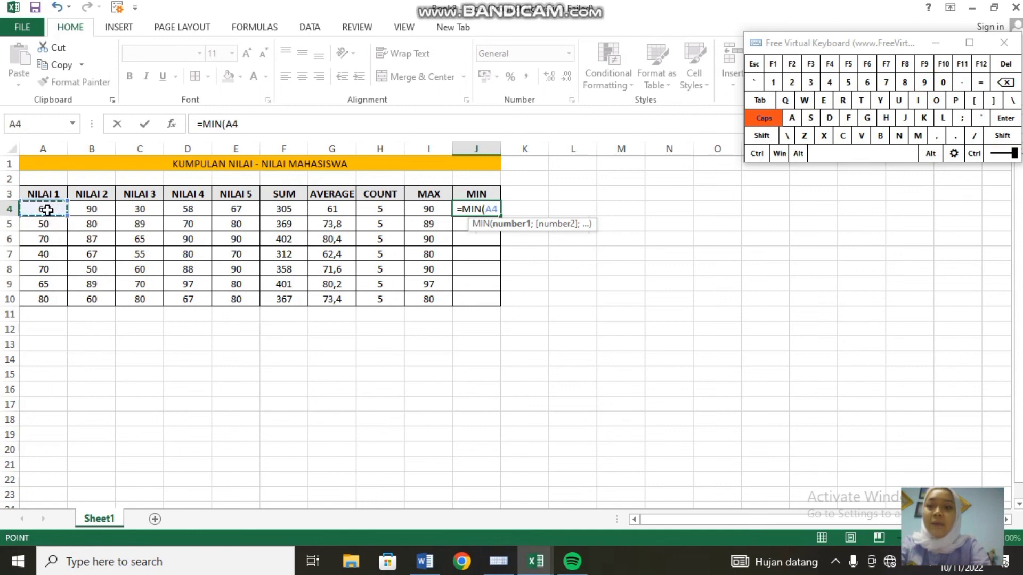
drag(46, 210, 224, 207)
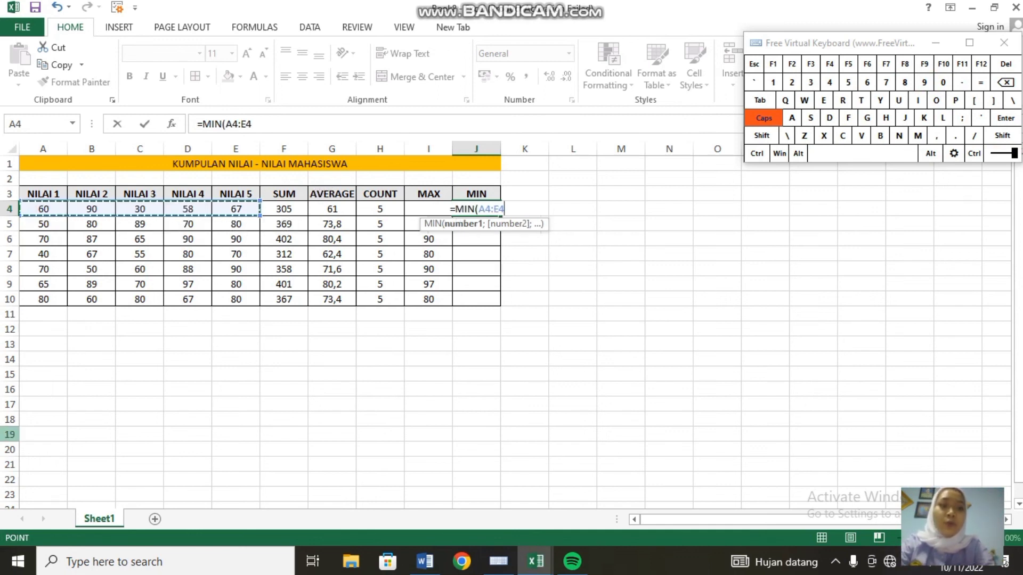
click(1002, 136)
click(942, 82)
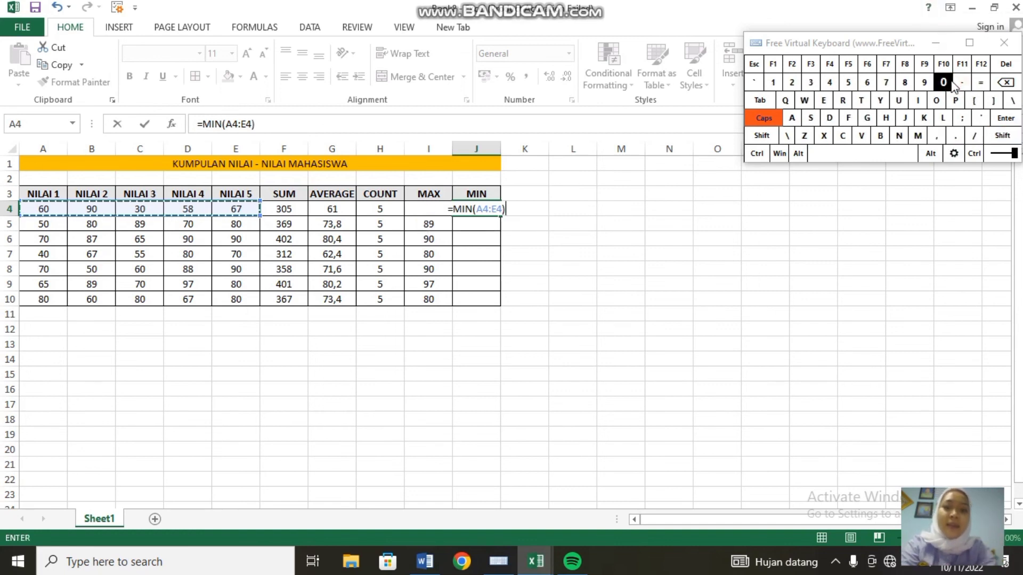
key(Return)
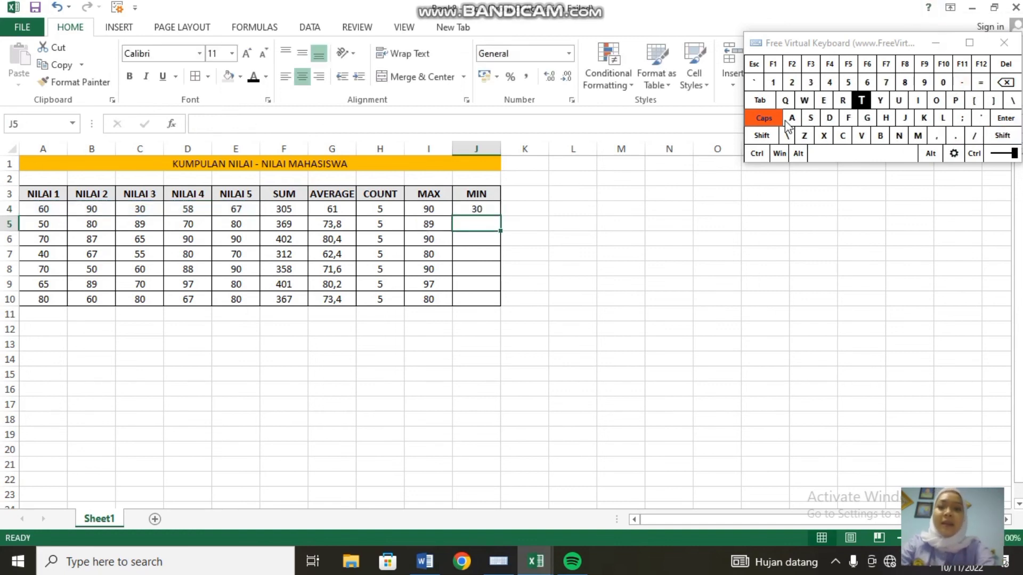
Check the MIN result against the first row's grades and fill the formula from J4 down through J10
click(477, 207)
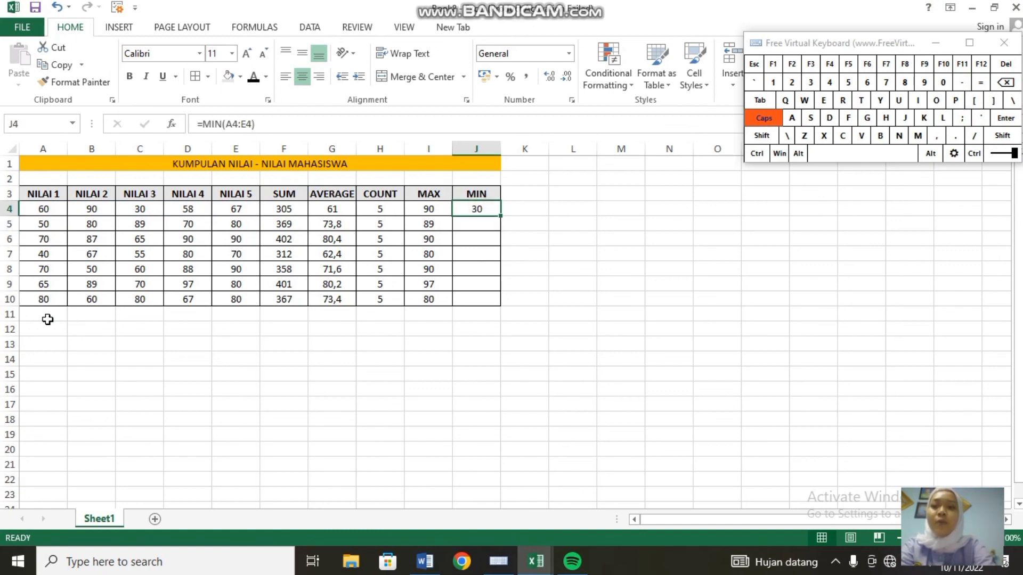
key(Caps_Lock)
click(146, 209)
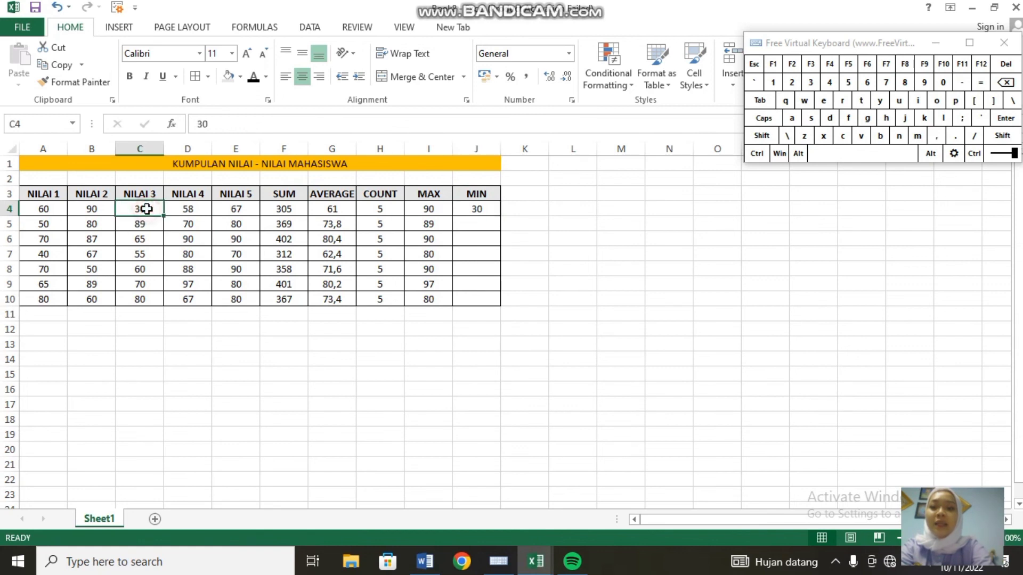
click(478, 209)
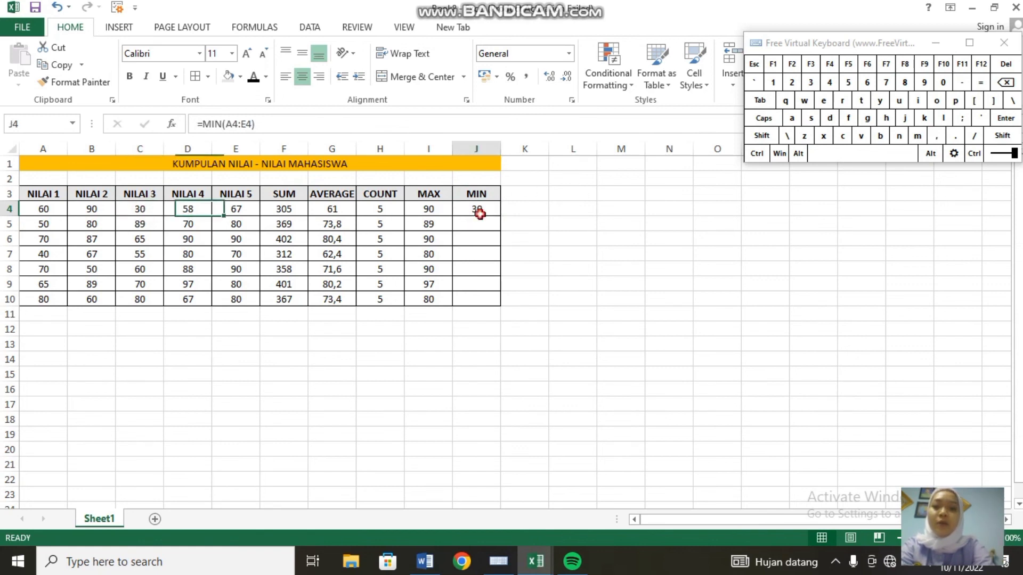
drag(499, 215, 484, 312)
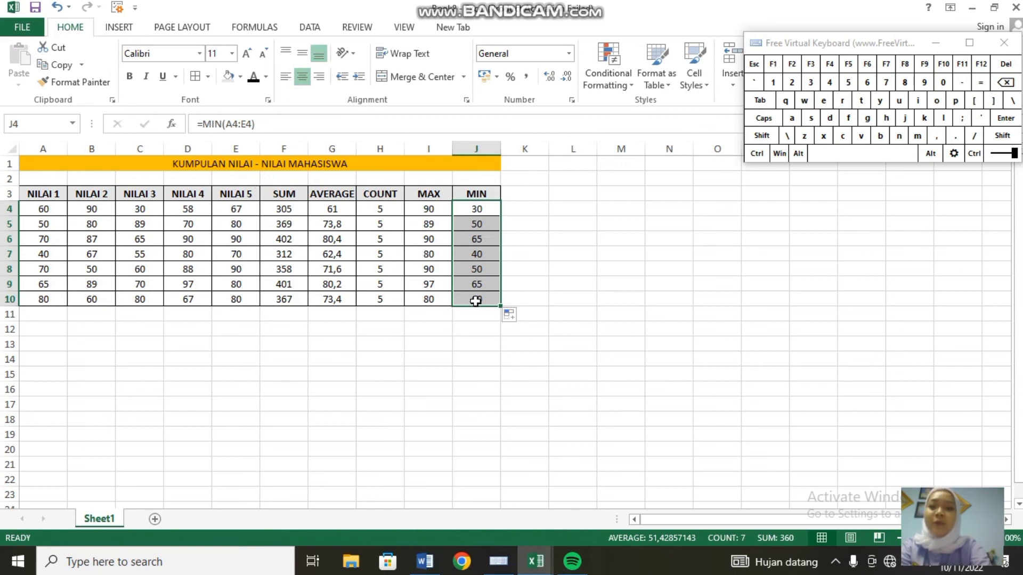
click(464, 370)
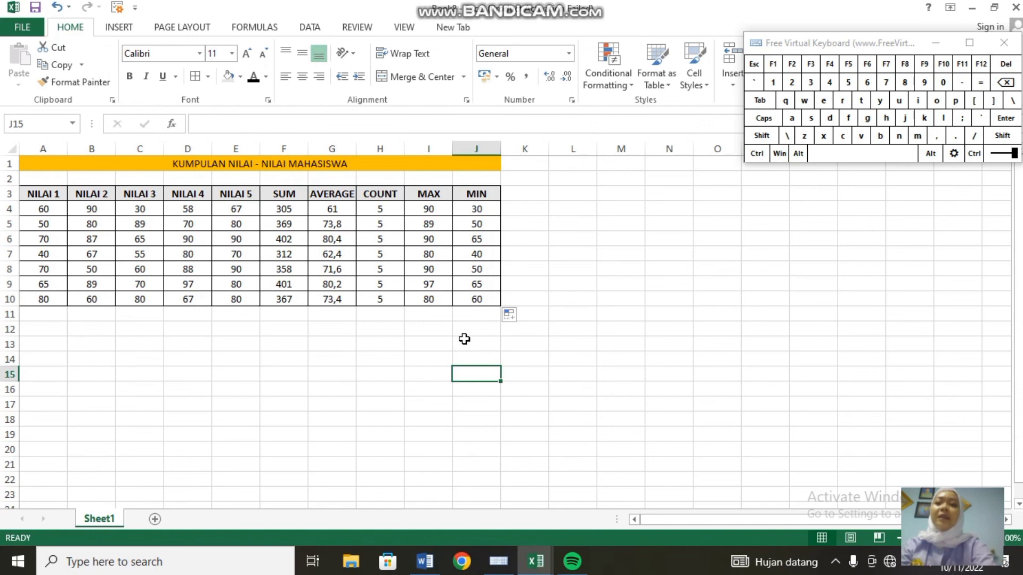